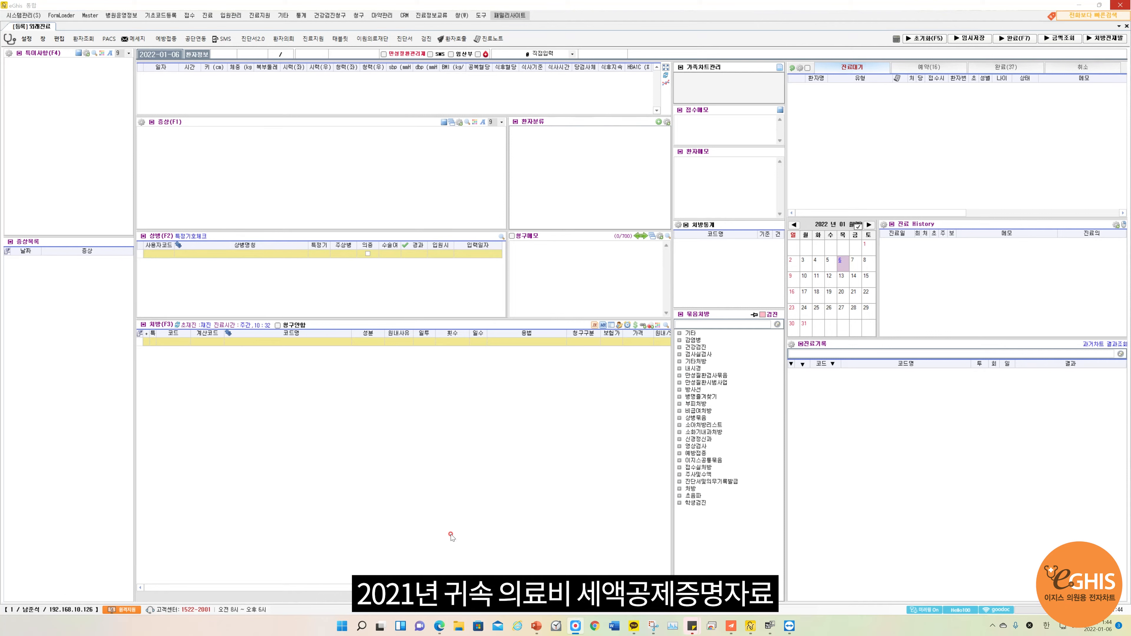
- Search the help FAQ for 연말정산 and close the results after viewing them
left_click(378, 185)
left_click(283, 38)
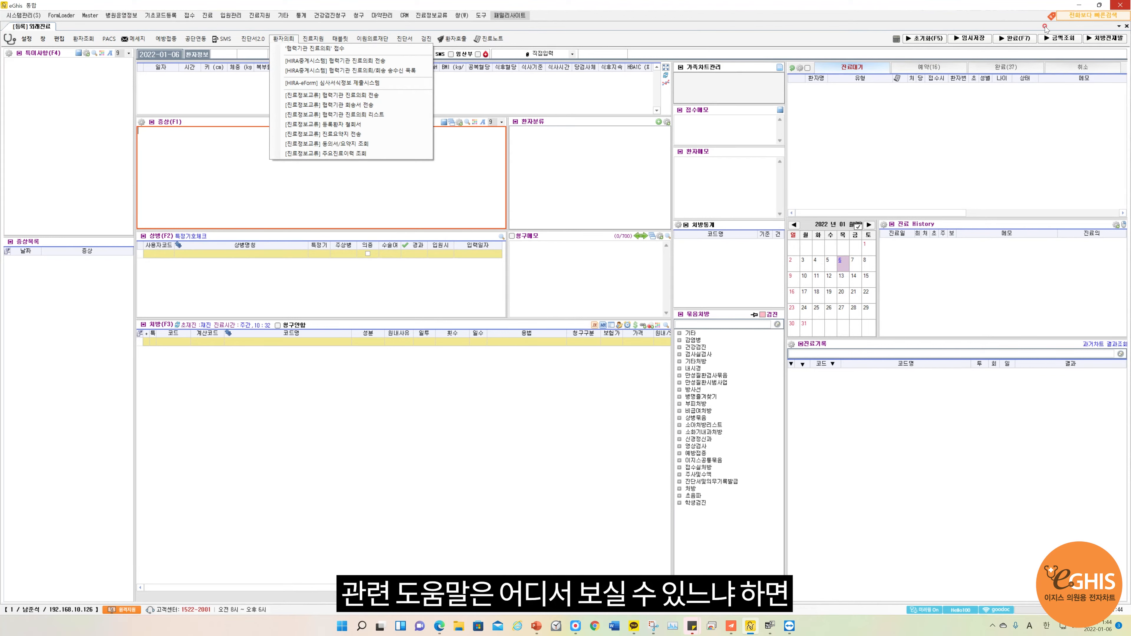
left_click(1076, 17)
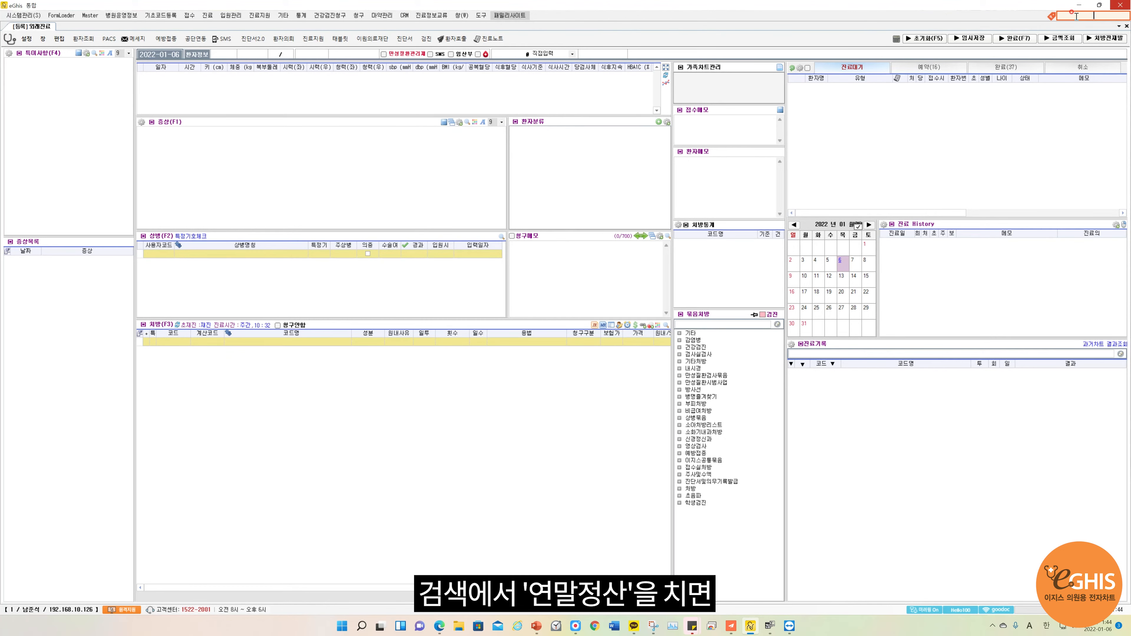
key("BackSpace")
type("연")
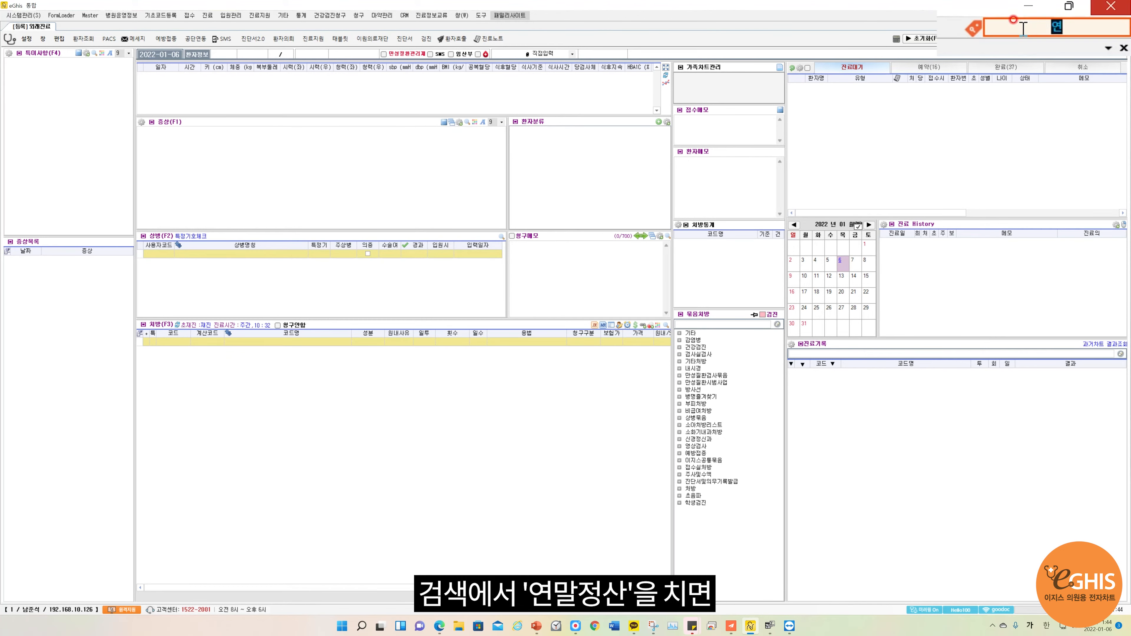
type("말정사ㄴ")
key("Return")
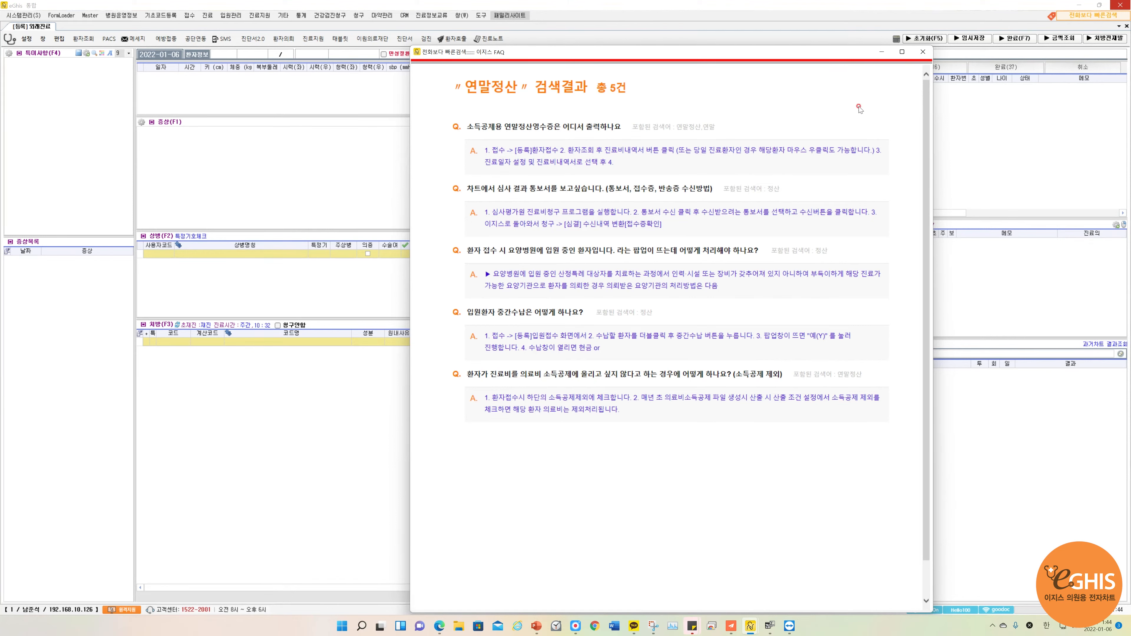
left_click(919, 52)
- Open the hospital's 공지사항 page, accept the security certificate warning, and view the 2022년 01월 01일 notice
left_click(134, 16)
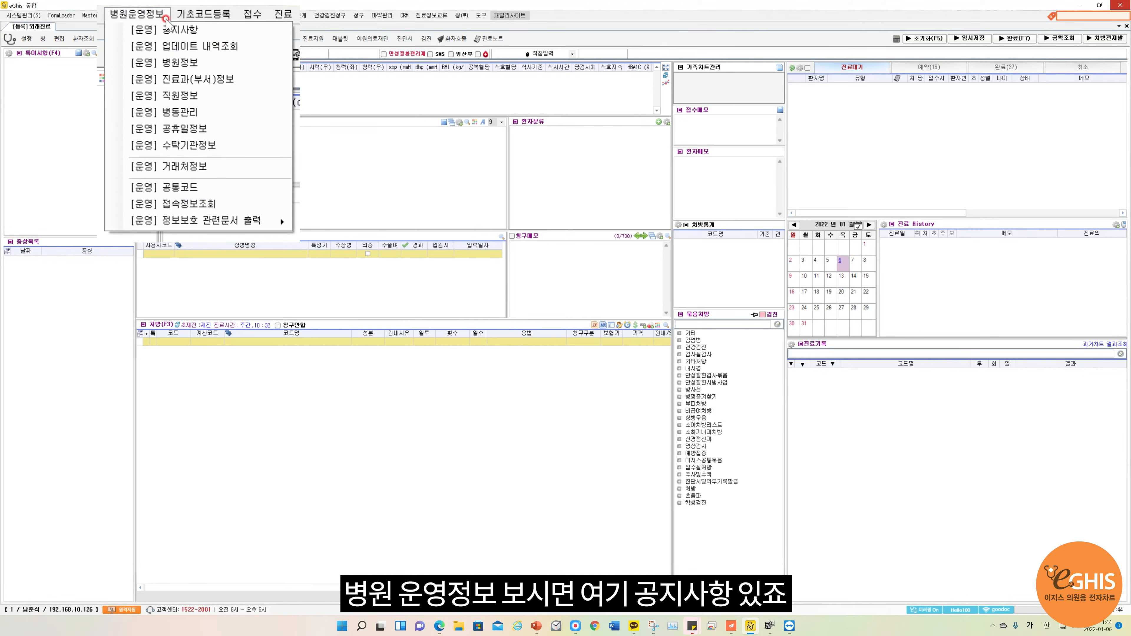
left_click(209, 32)
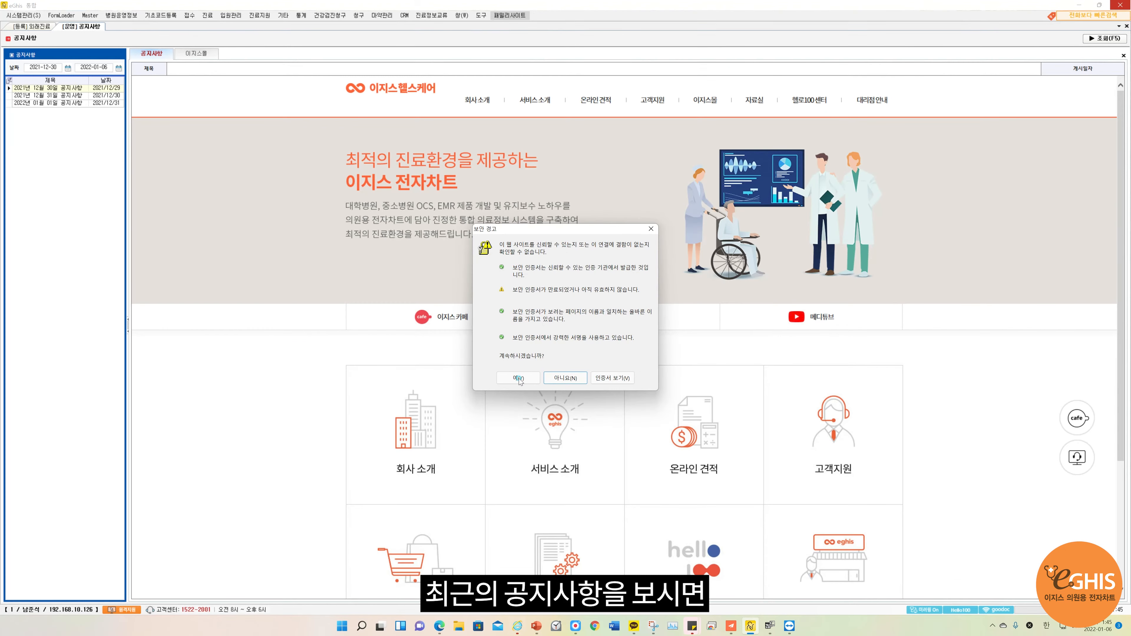
left_click(518, 378)
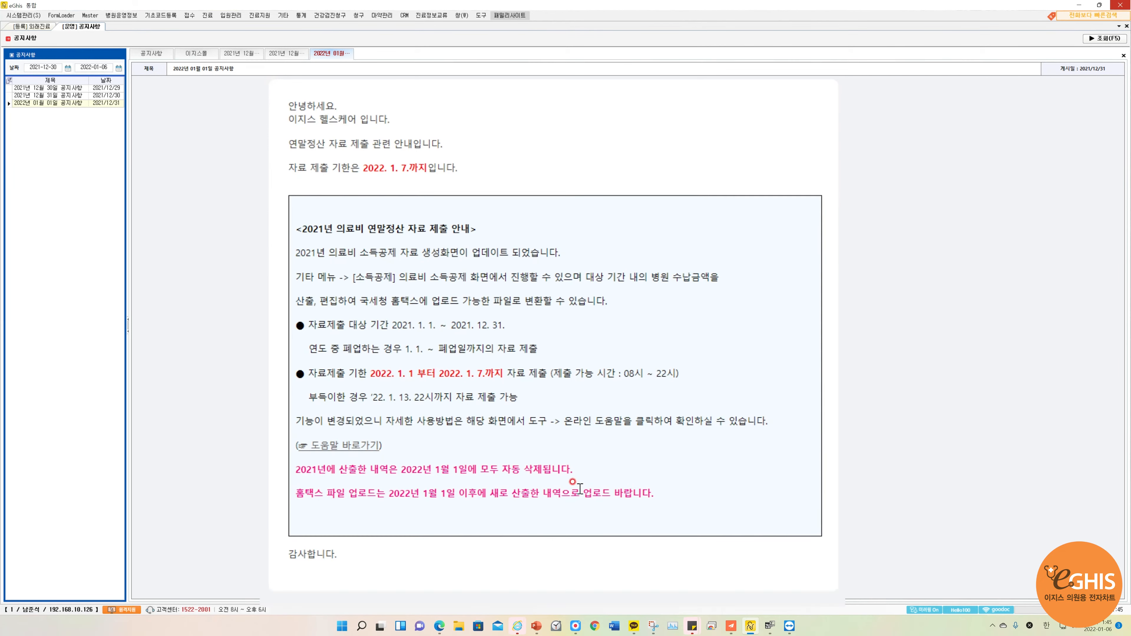
- Open the help manual linked in the notice, skim the 의료비소득공제 file creation and Hometax submission instructions, and close it
key("ctrl+0")
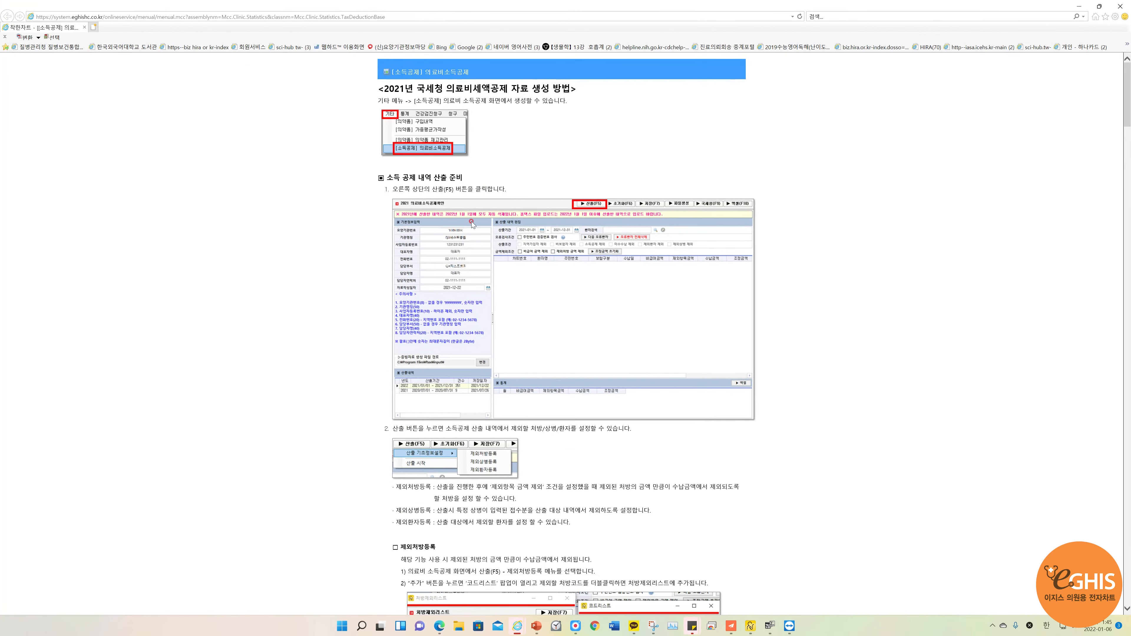
scroll(873, 373, "down", 8)
scroll(888, 388, "down", 18)
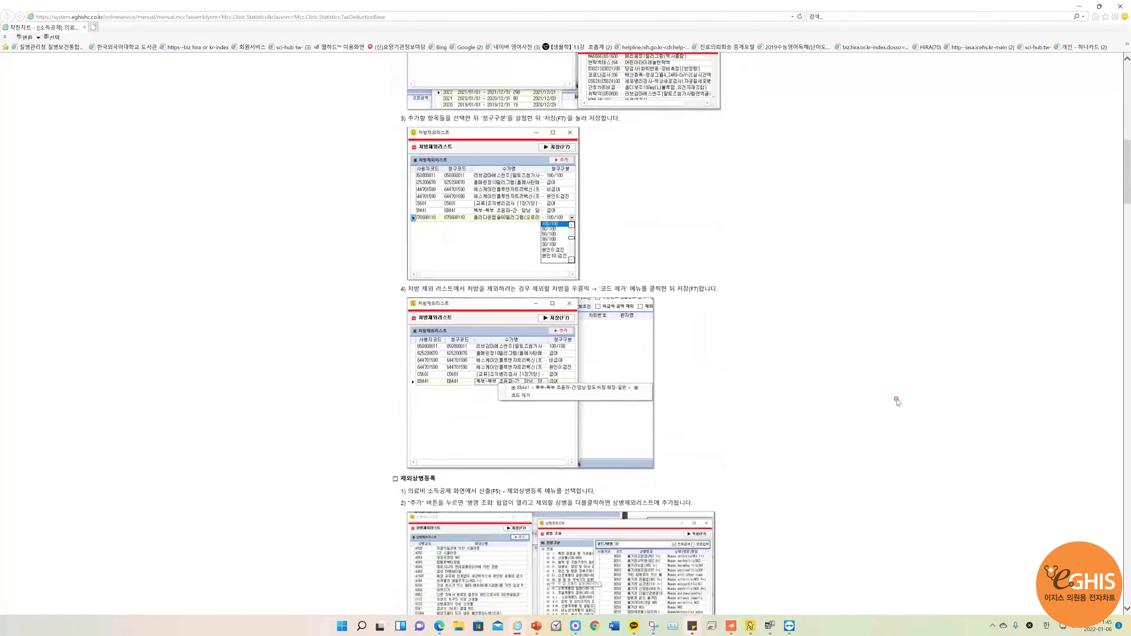
scroll(898, 402, "down", 20)
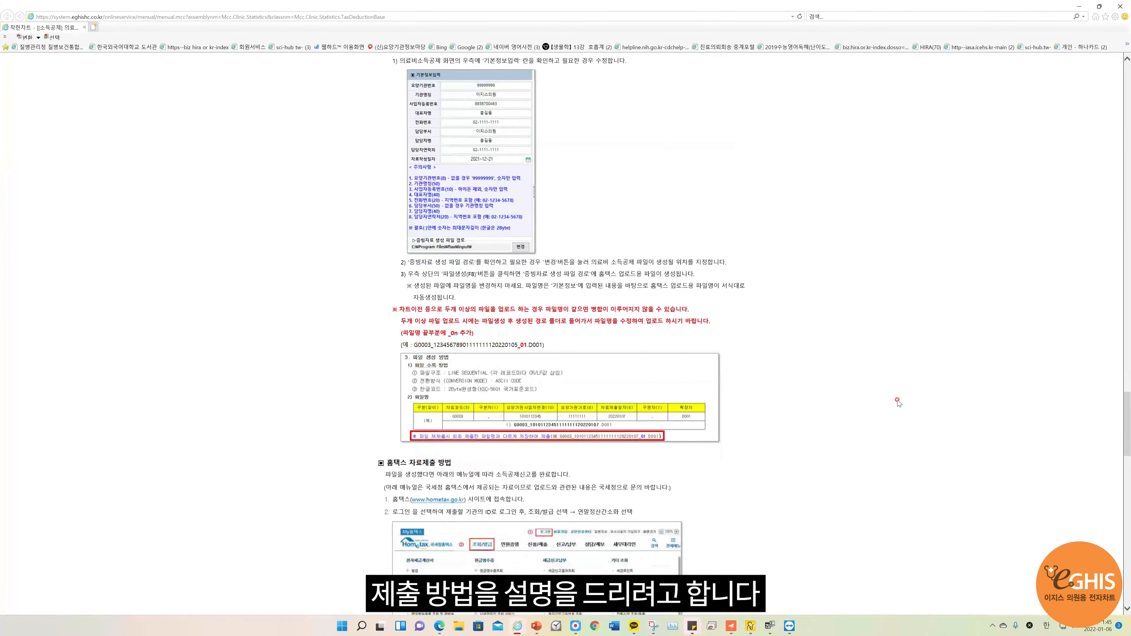
scroll(886, 365, "up", 20)
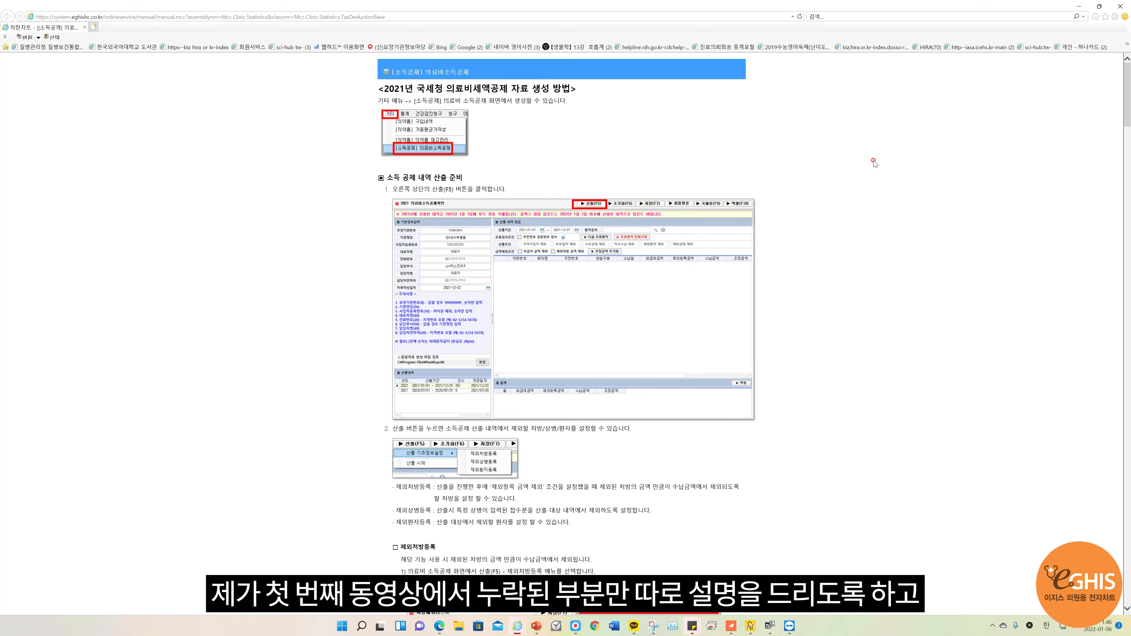
left_click(1116, 8)
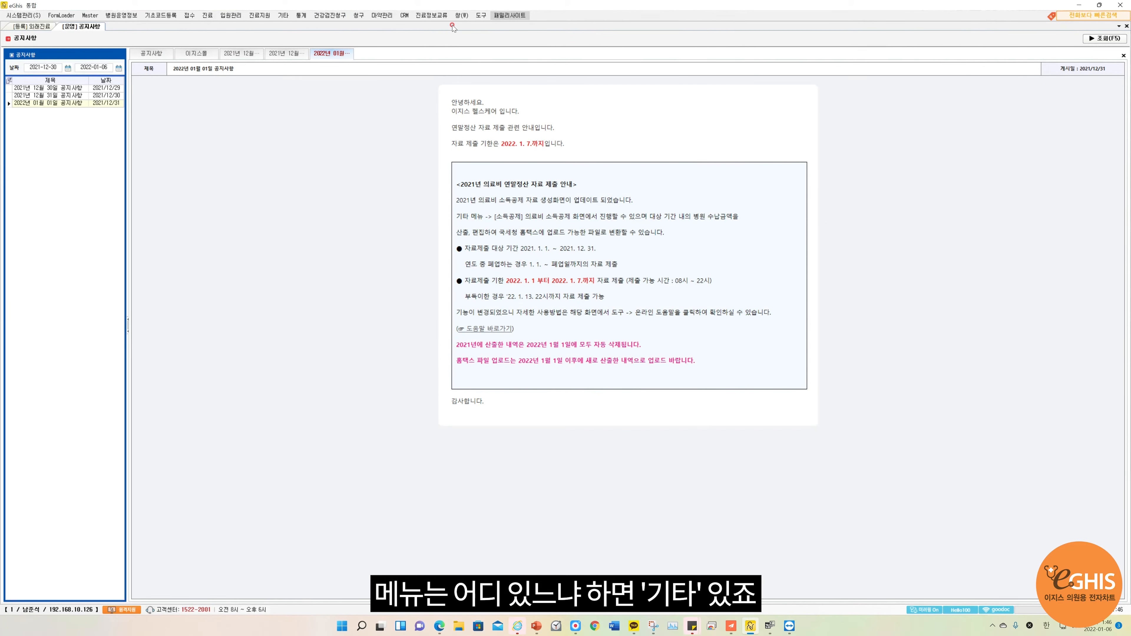
- Open the [소득공제] 의료비소득공제 screen and check the 증빙자료 생성 파일 경로 setting
left_click(288, 16)
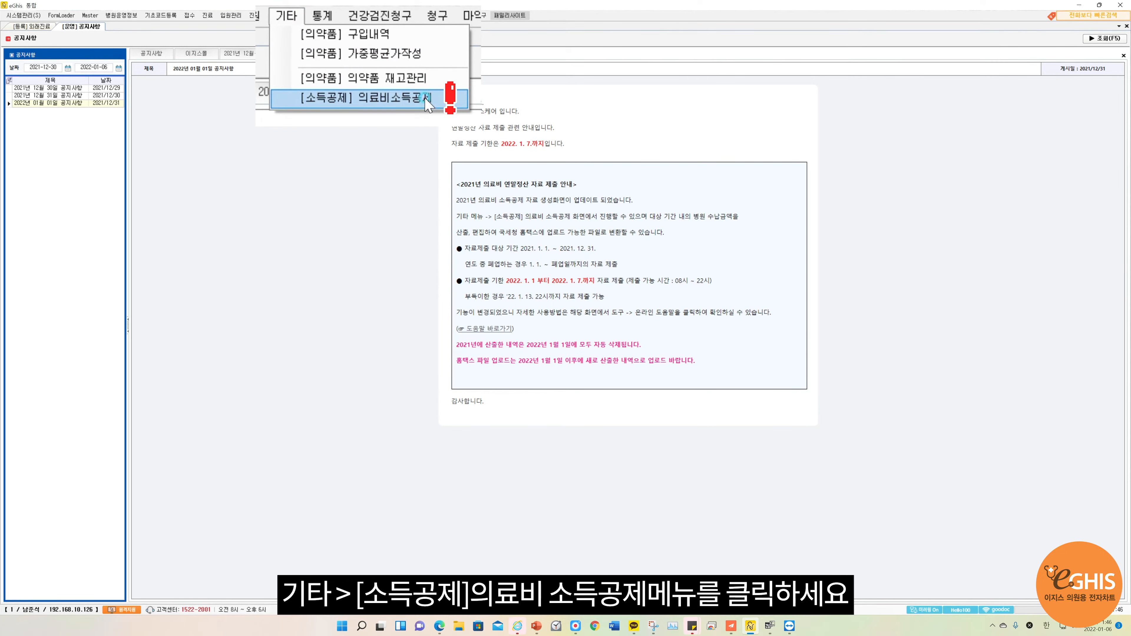
left_click(426, 101)
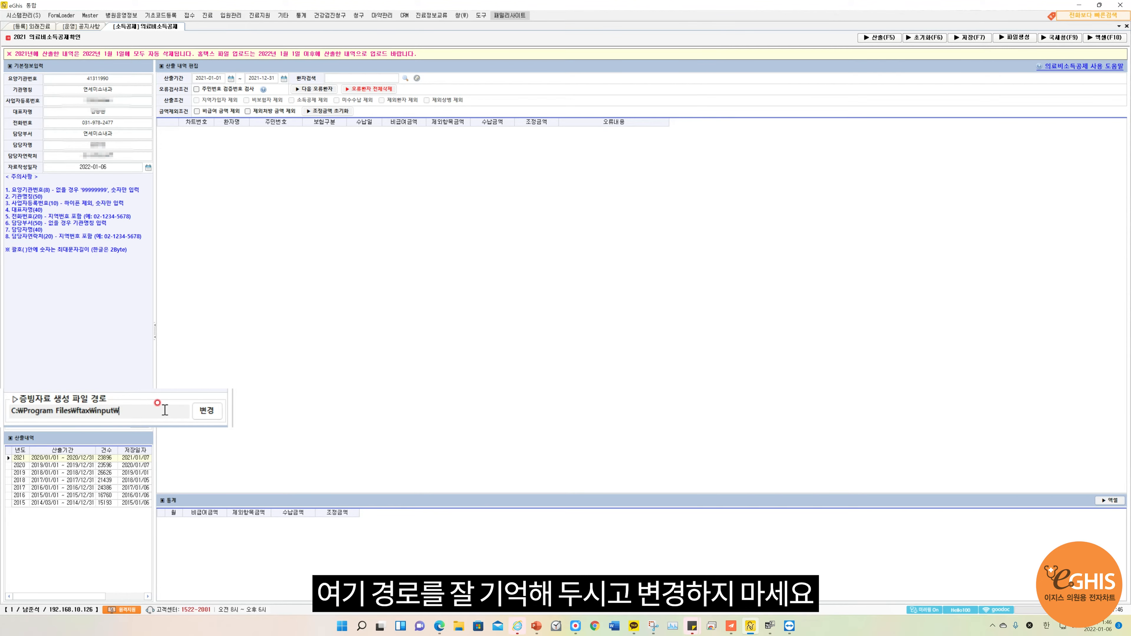
left_click(111, 421)
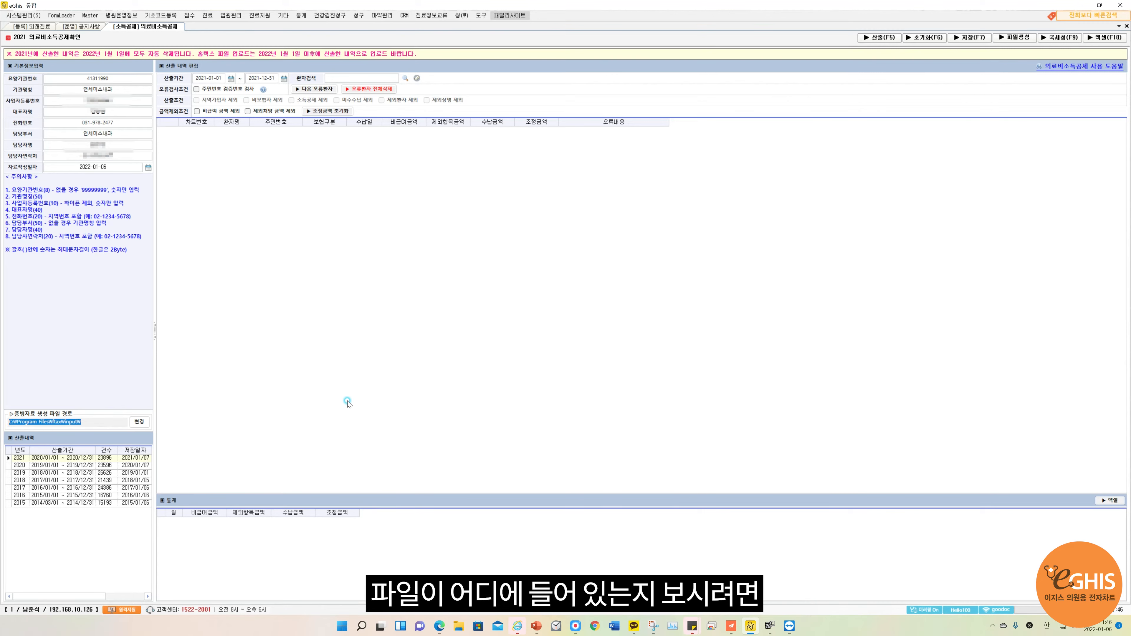
left_click(390, 292)
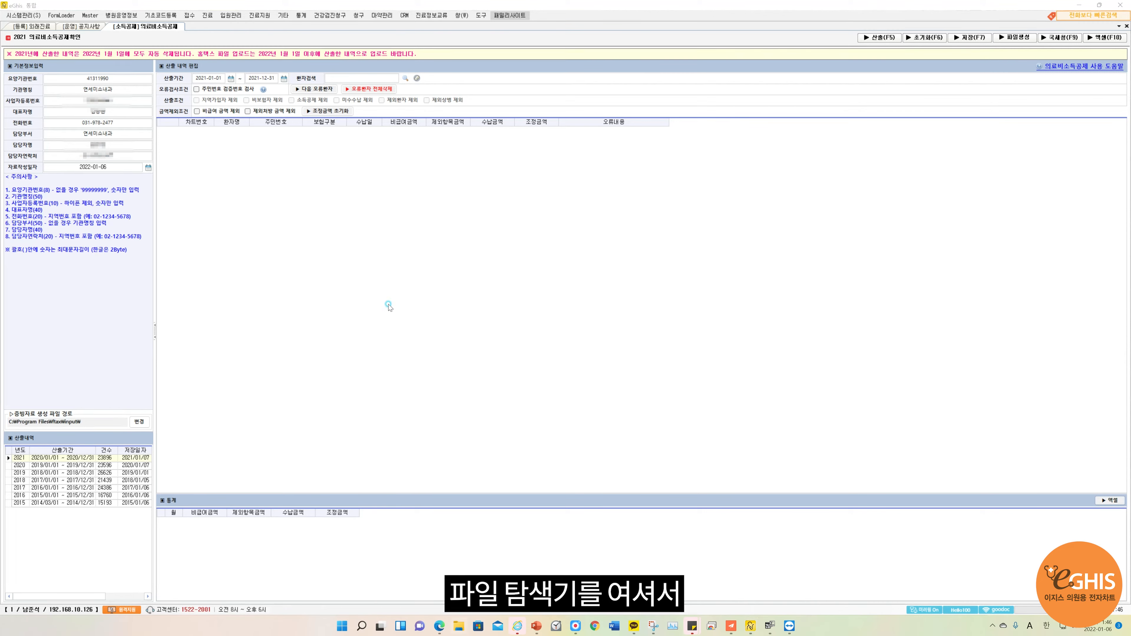
- Copy the 증빙자료 생성 파일 경로 and go to C:\Program Files\ftax\input\ in File Explorer
key("super+e")
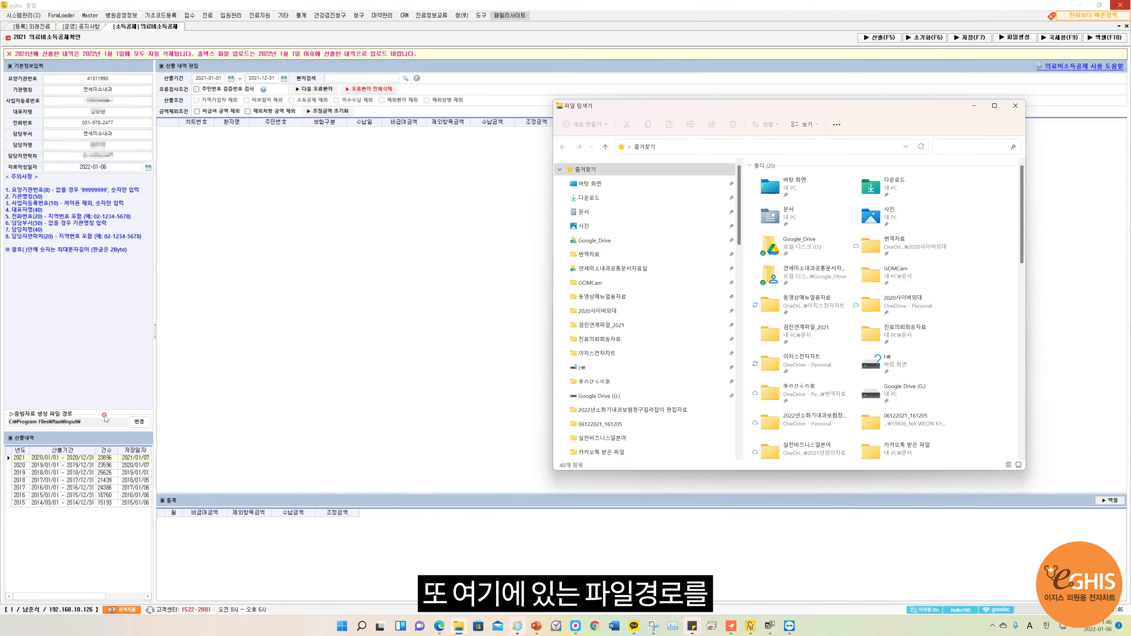
left_click(101, 422)
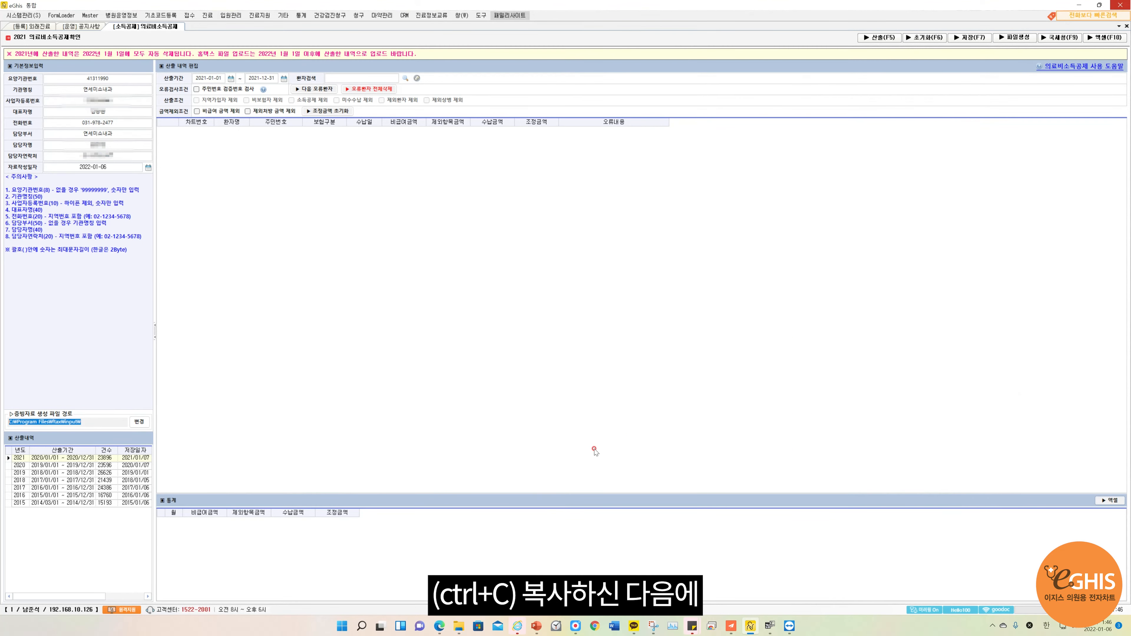
left_click(458, 627)
left_click(725, 147)
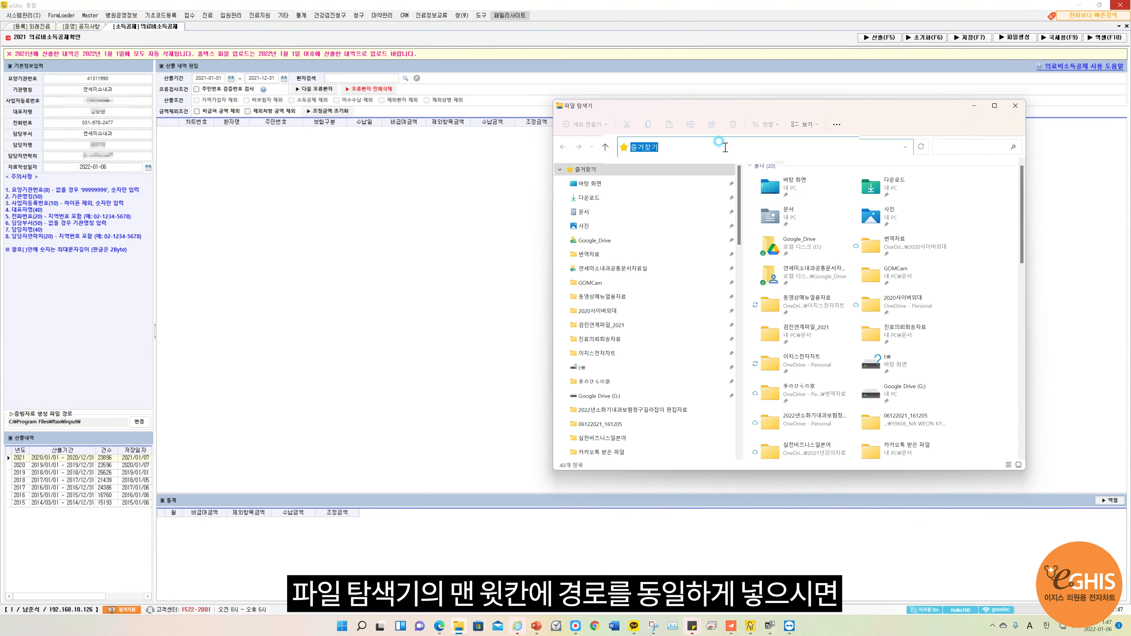
type("C:\\Program Files\\ftax\\input\\")
key("ctrl+a")
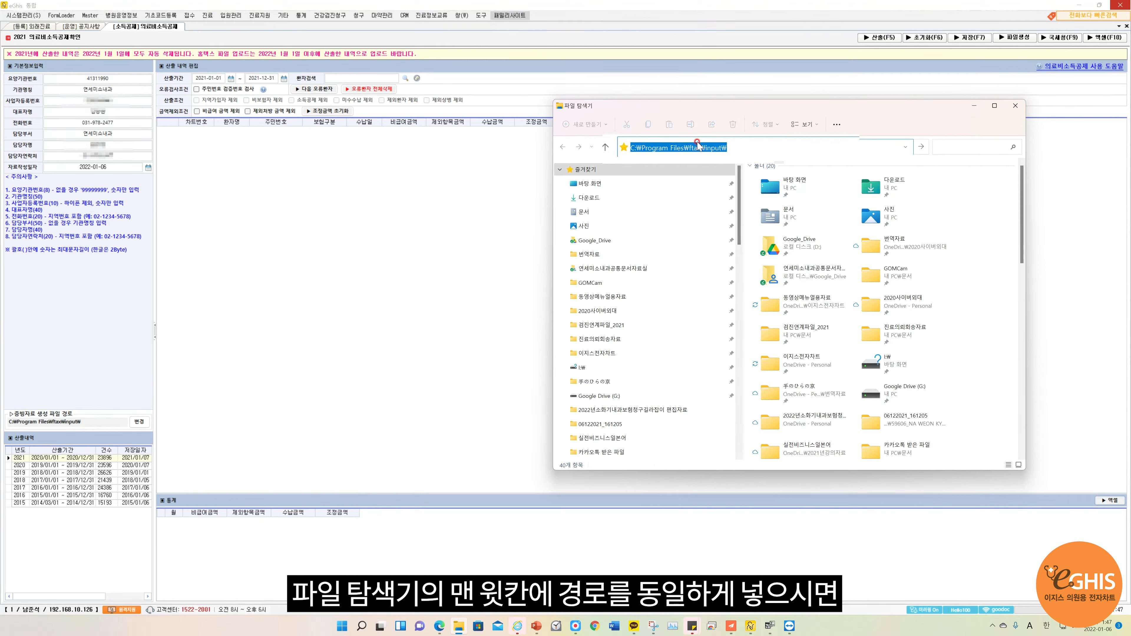
key("Return")
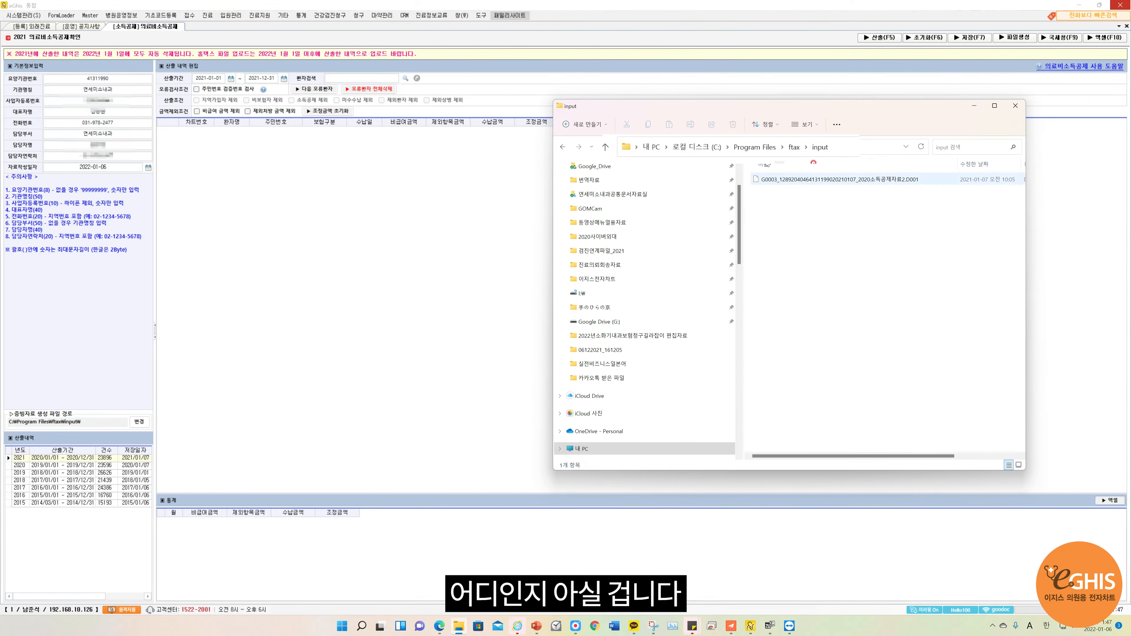
- Select the 2020소득공제자료2 D001 file in the input folder and widen the window to show its full details
mouse_move(801, 190)
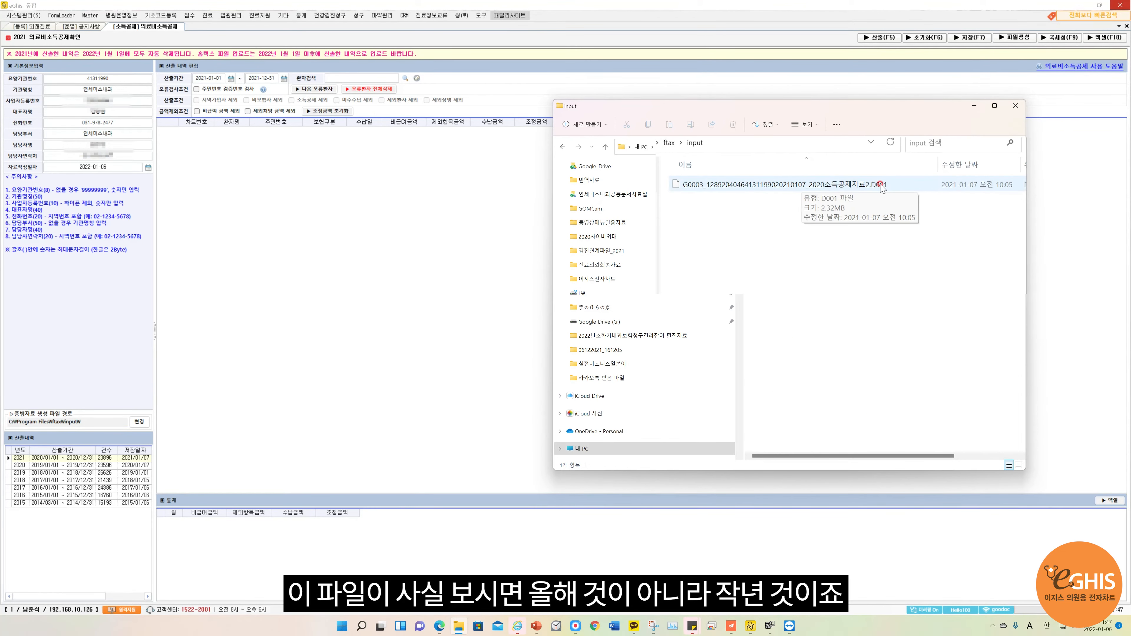
left_click(807, 186)
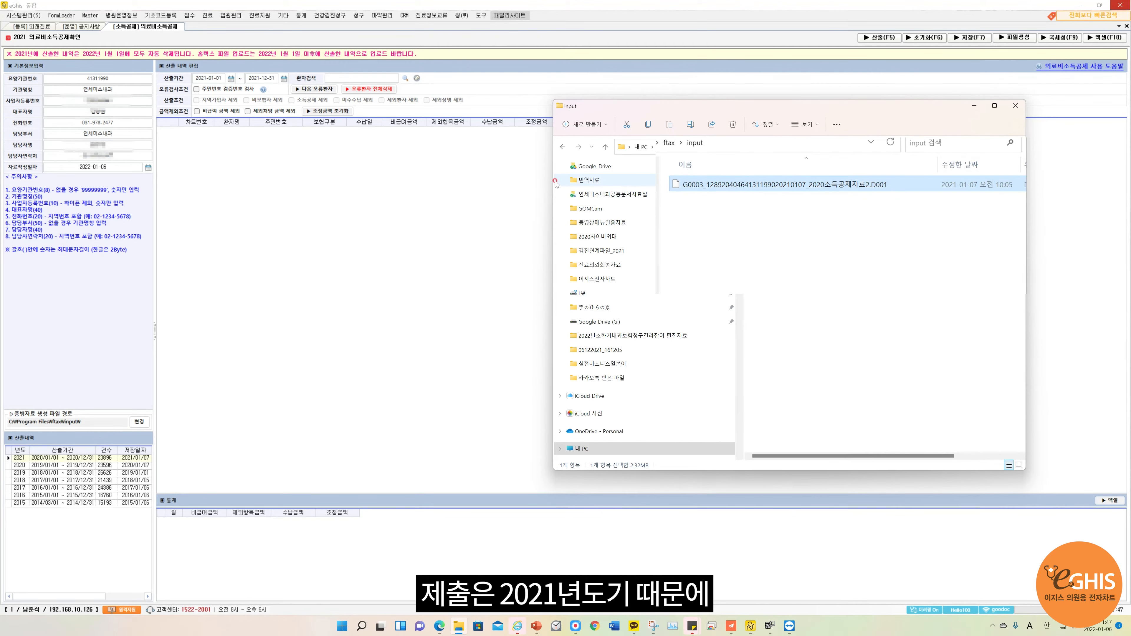
left_click_drag(554, 200, 318, 201)
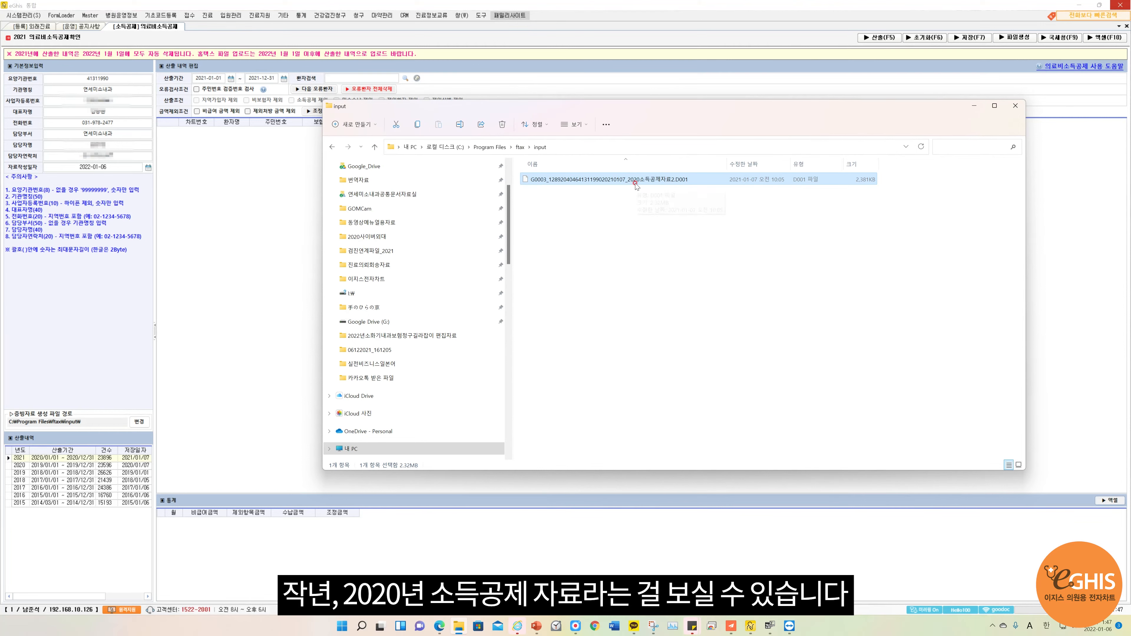
- Browse from 내 PC through 로컬 디스크 (C:), Program Files and ftax to the input folder
scroll(398, 280, "up", 1)
scroll(397, 272, "down", 10)
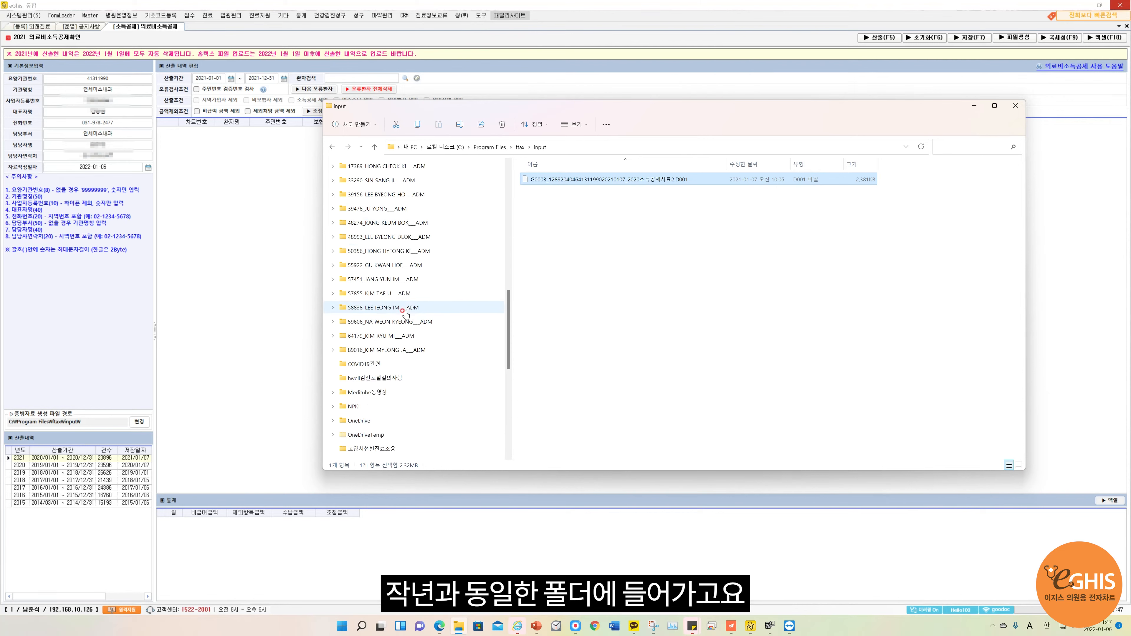
scroll(405, 311, "up", 12)
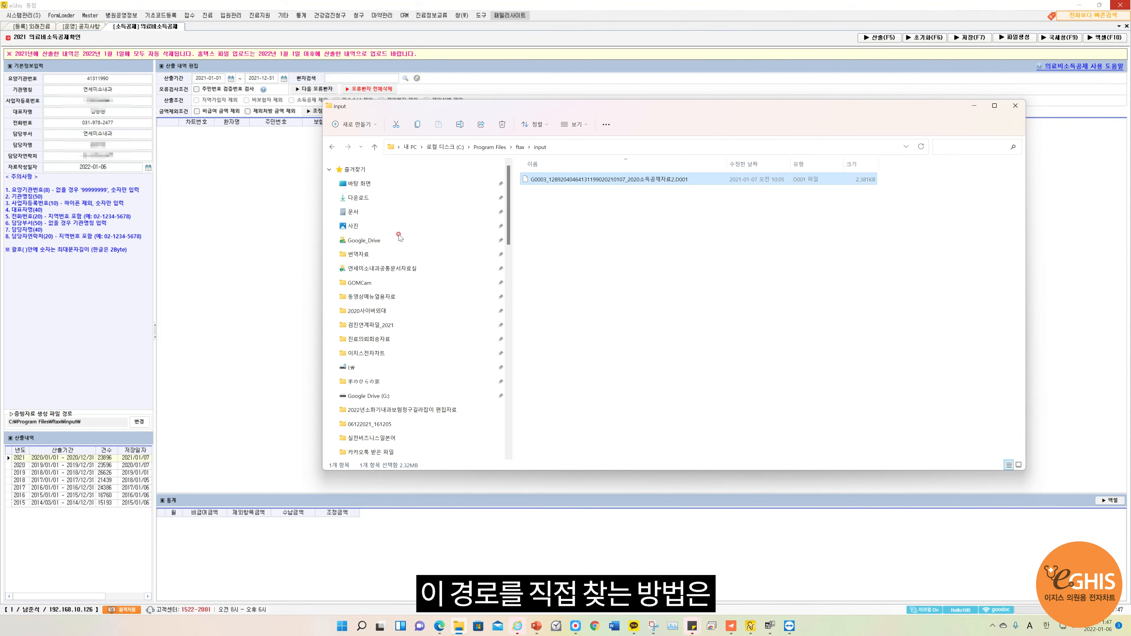
scroll(401, 350, "down", 3)
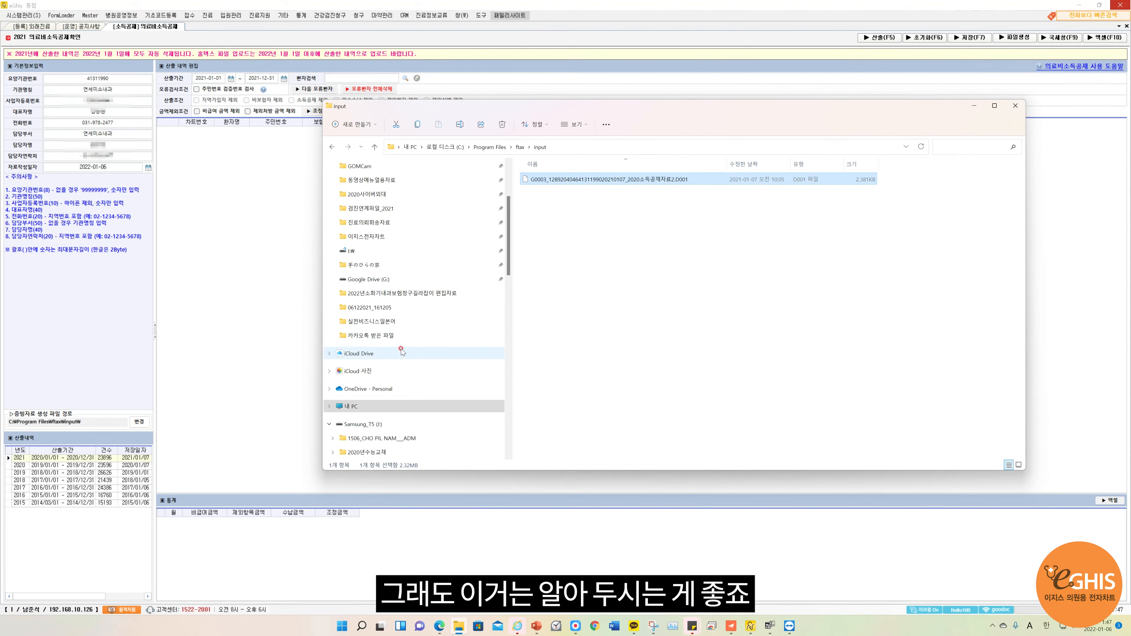
left_click(401, 407)
double_click(577, 298)
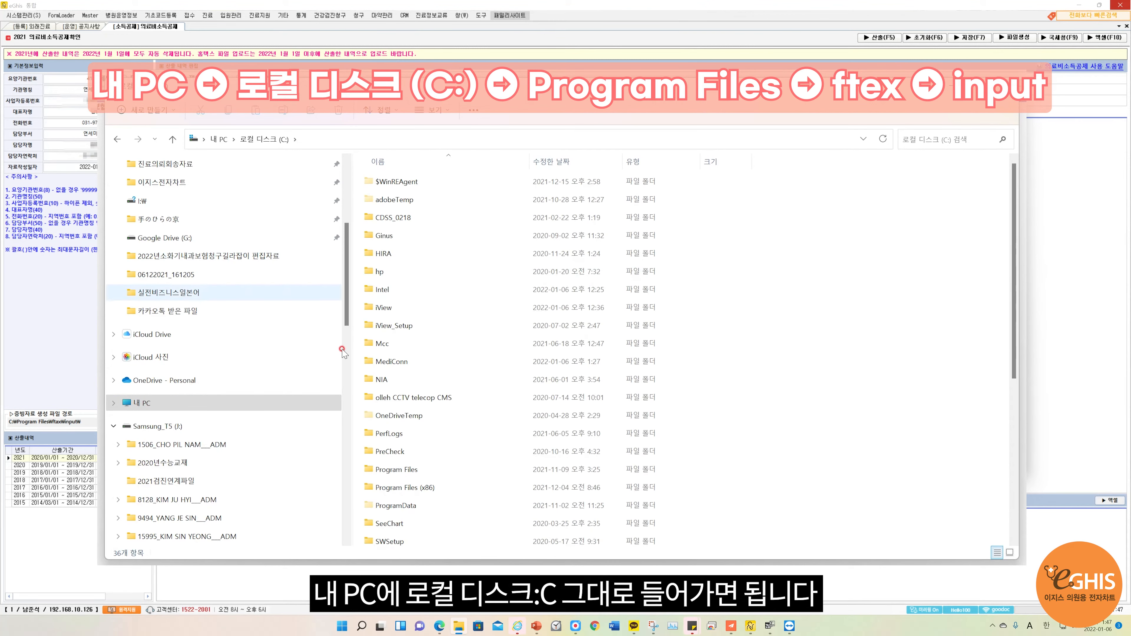
scroll(418, 397, "down", 3)
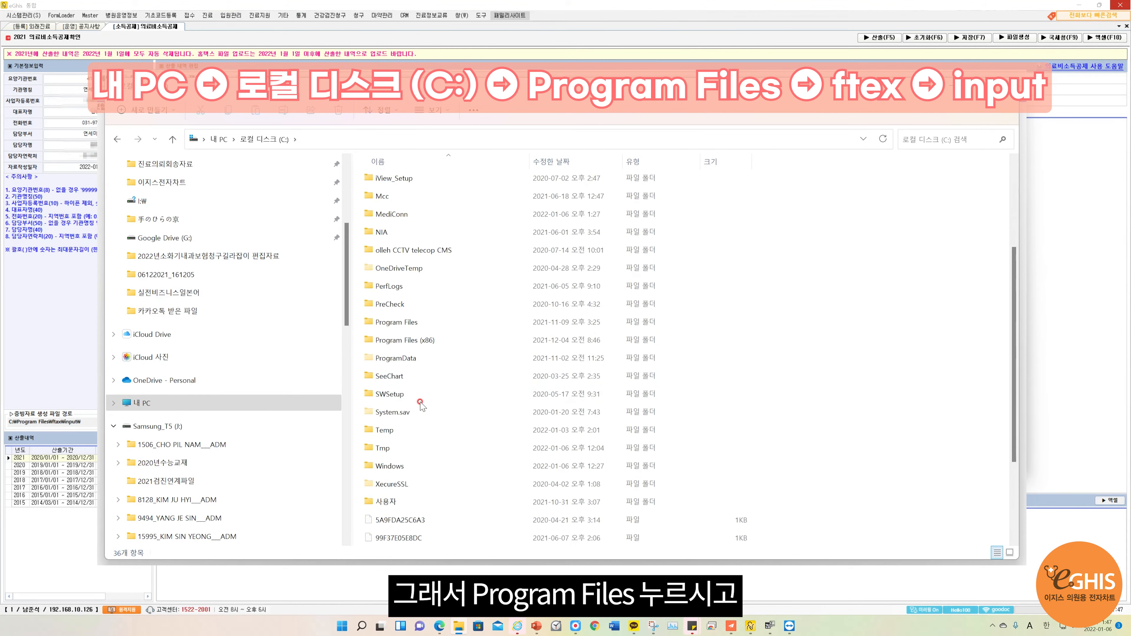
left_click(414, 326)
double_click(414, 326)
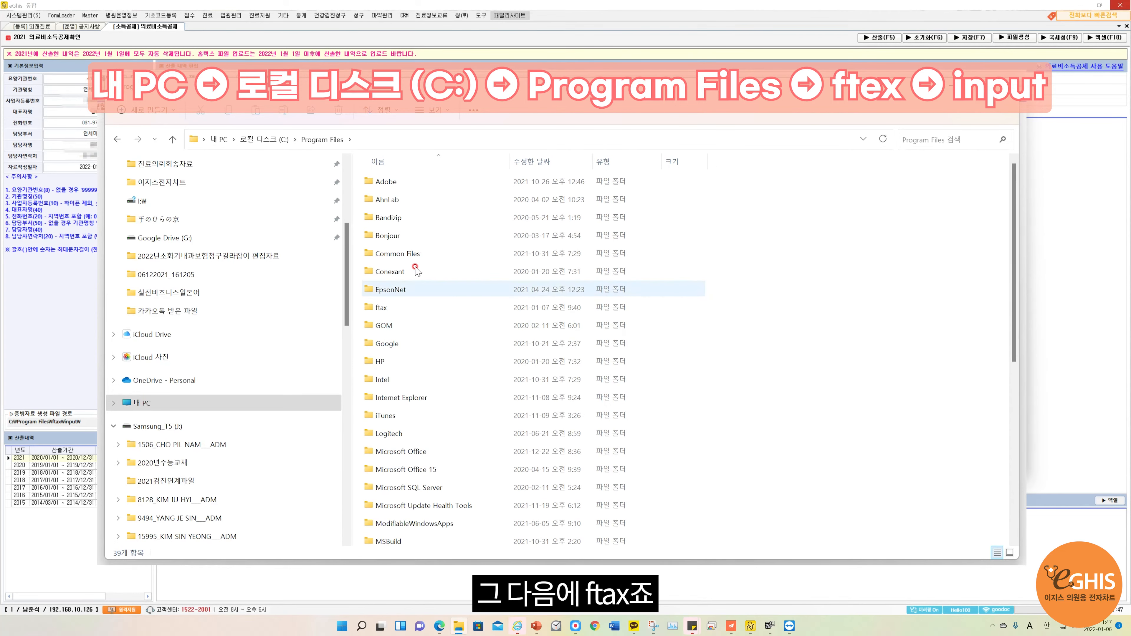
left_click(388, 309)
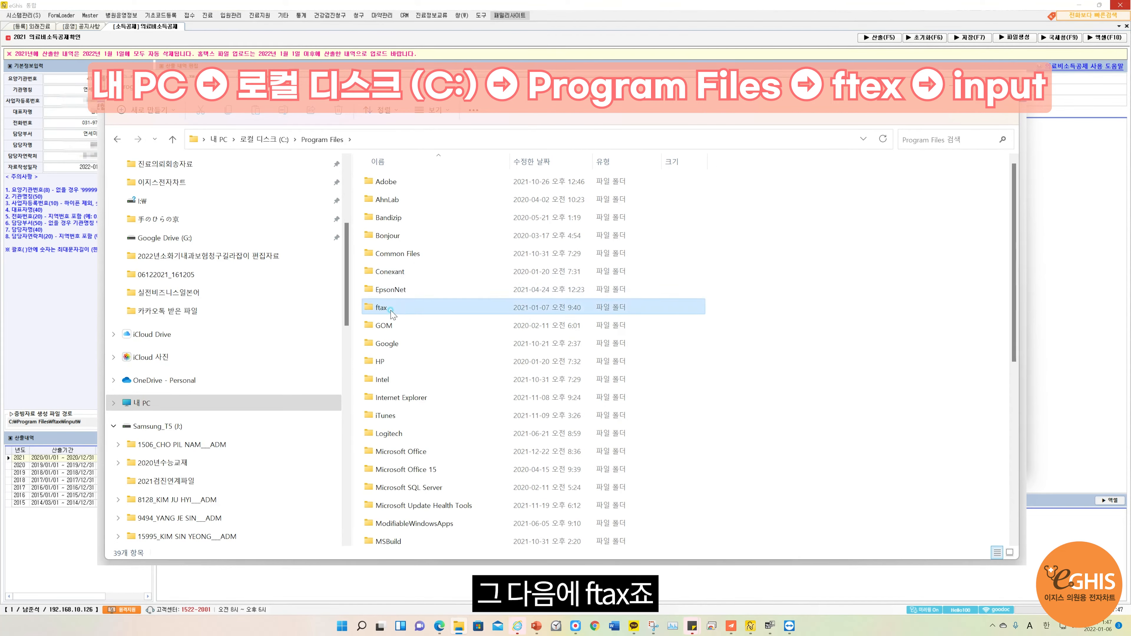
double_click(387, 308)
double_click(385, 184)
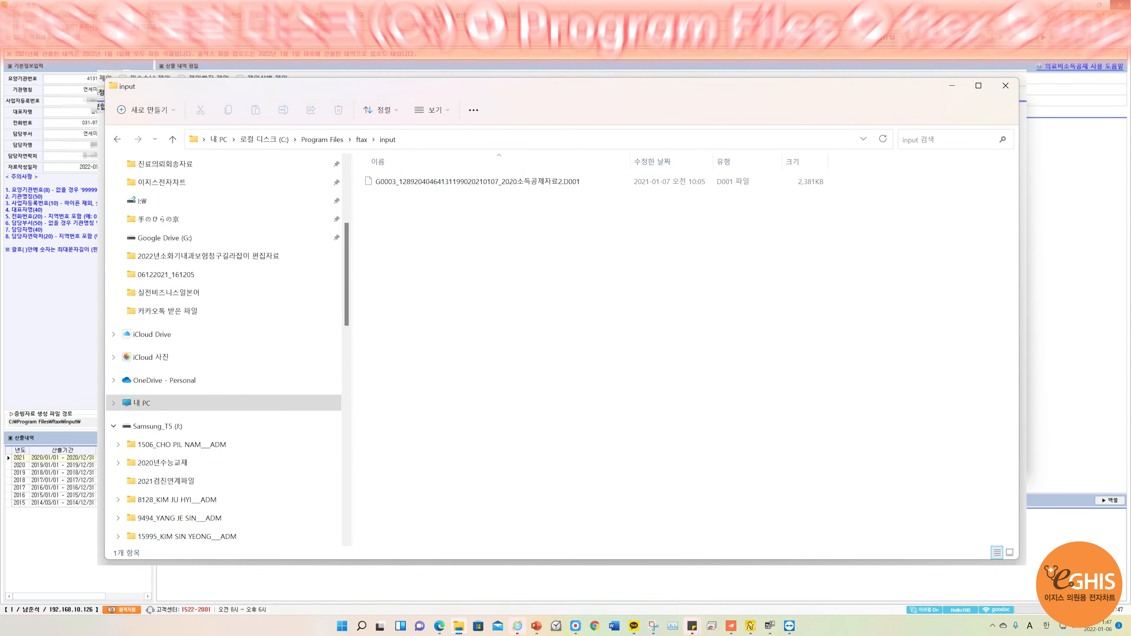
- Return to the eGHIS deduction screen and view the 소득공제제외 접수리스트 from the 산출 기초정보설정, closing it without changes
left_click(50, 458)
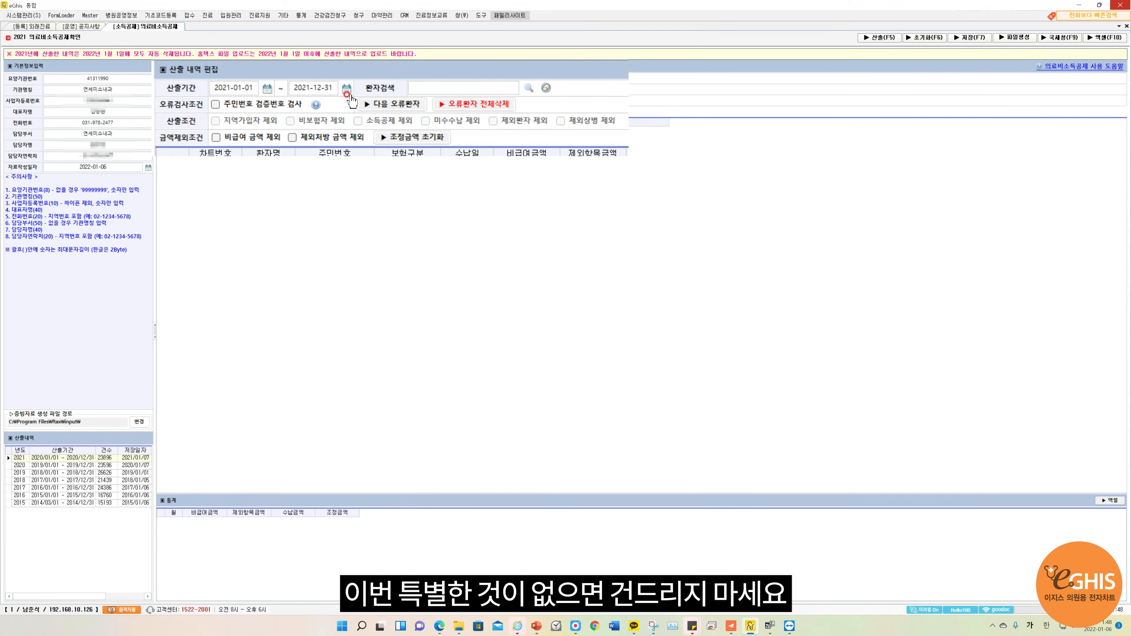
left_click(792, 40)
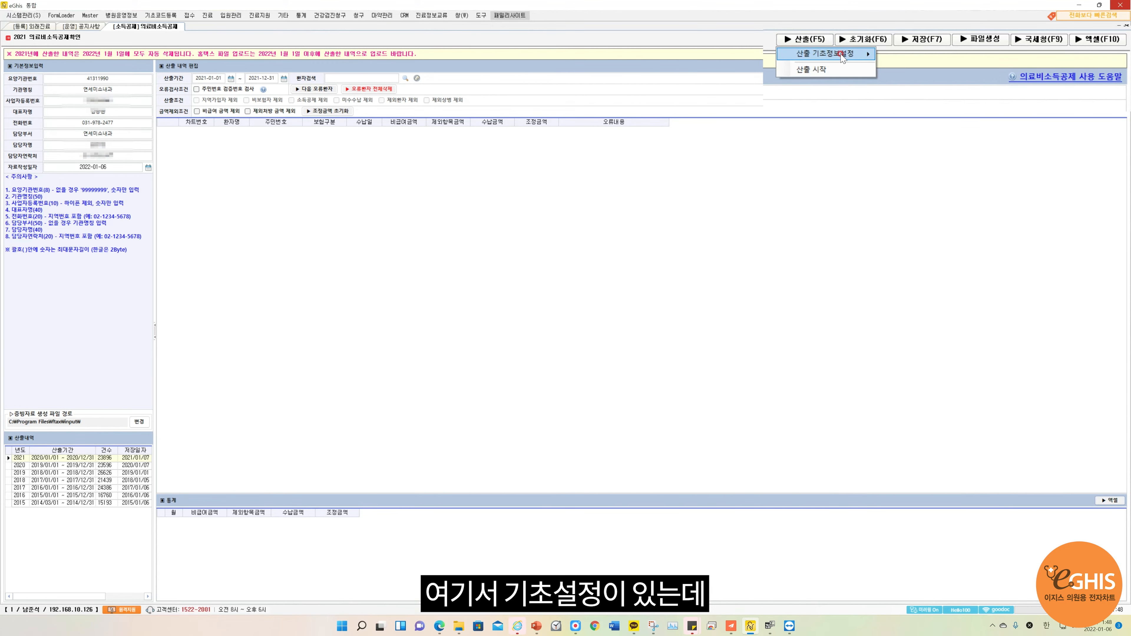
mouse_move(841, 55)
left_click(919, 58)
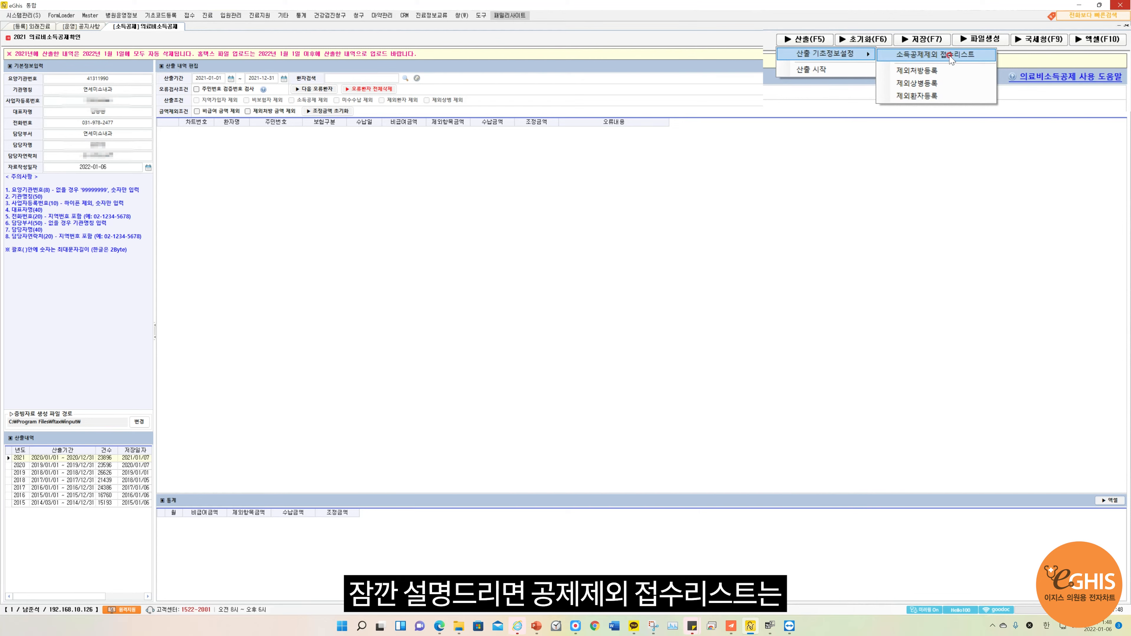
left_click(951, 57)
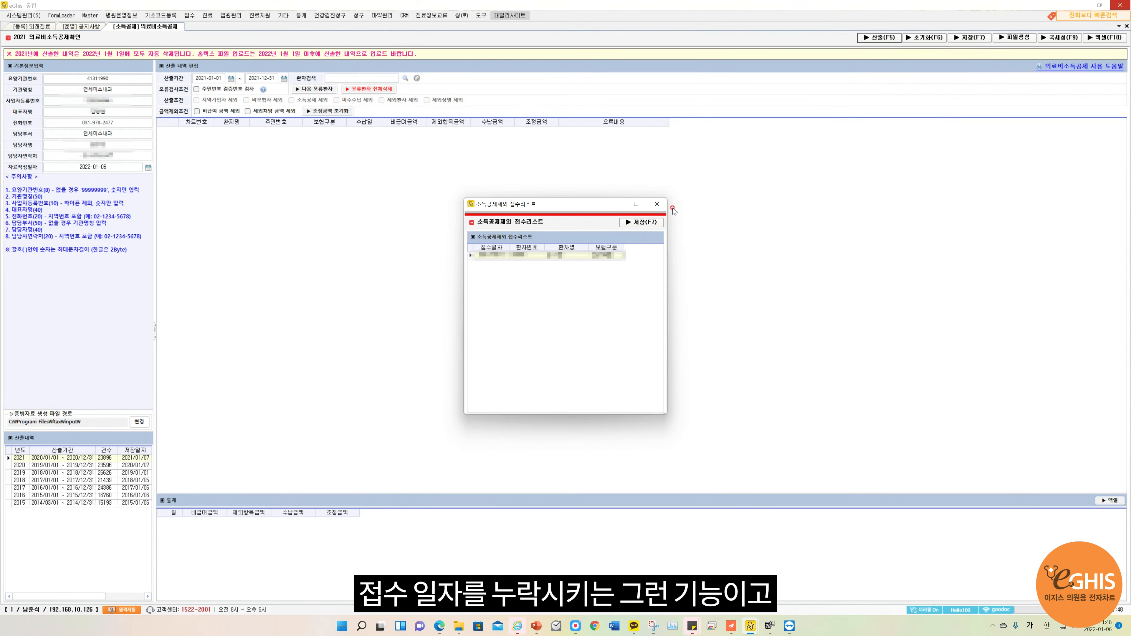
left_click(657, 204)
- Review the 처방제외리스트 of excluded prescriptions in 산출 기초정보설정 and close it
left_click(888, 38)
mouse_move(902, 50)
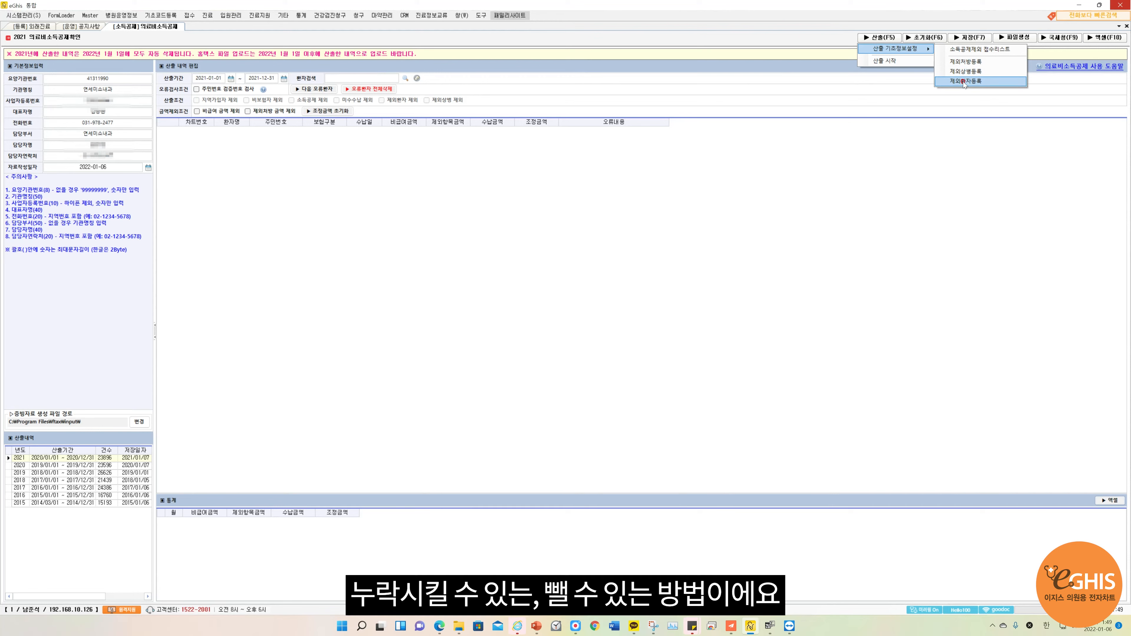
left_click(968, 62)
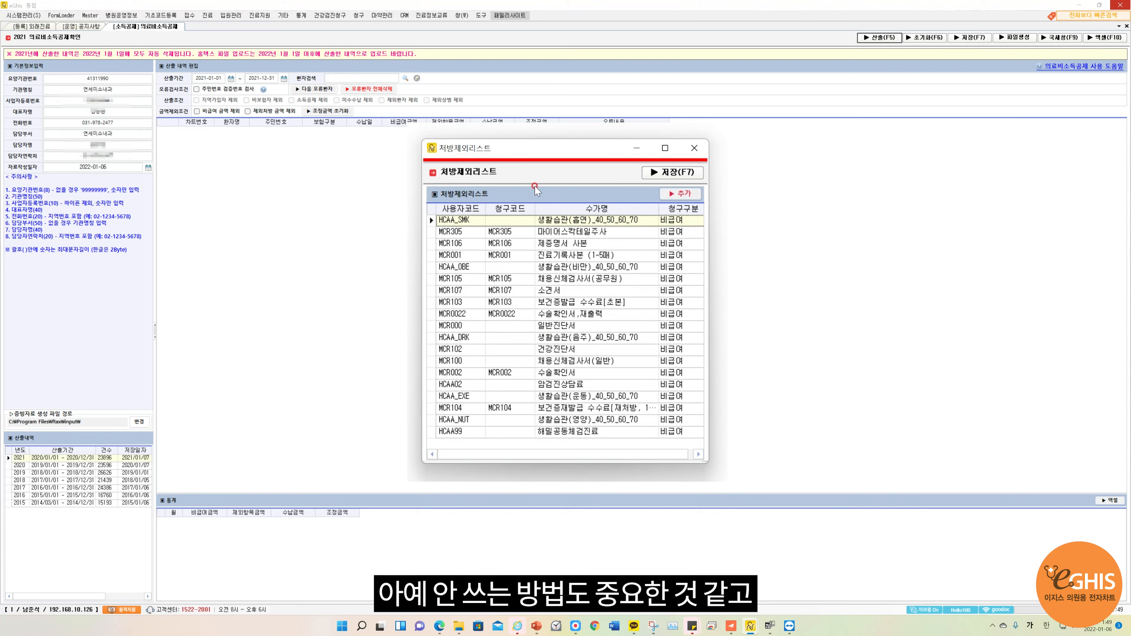
mouse_move(552, 464)
left_mouse_down()
mouse_move(553, 490)
mouse_move(540, 461)
left_mouse_up()
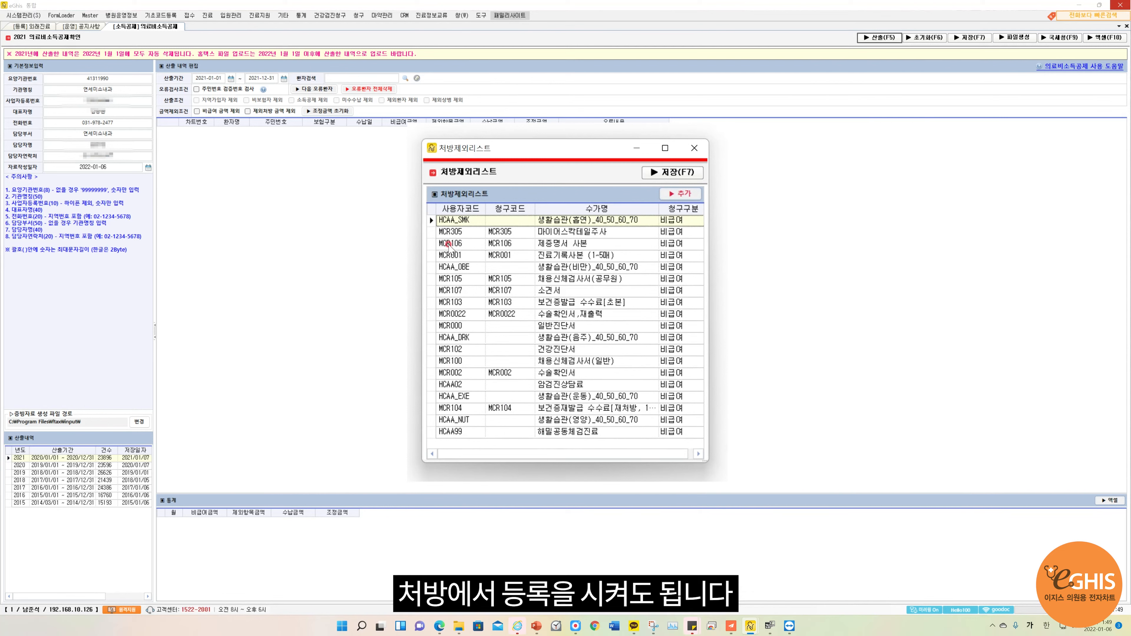
left_click(696, 149)
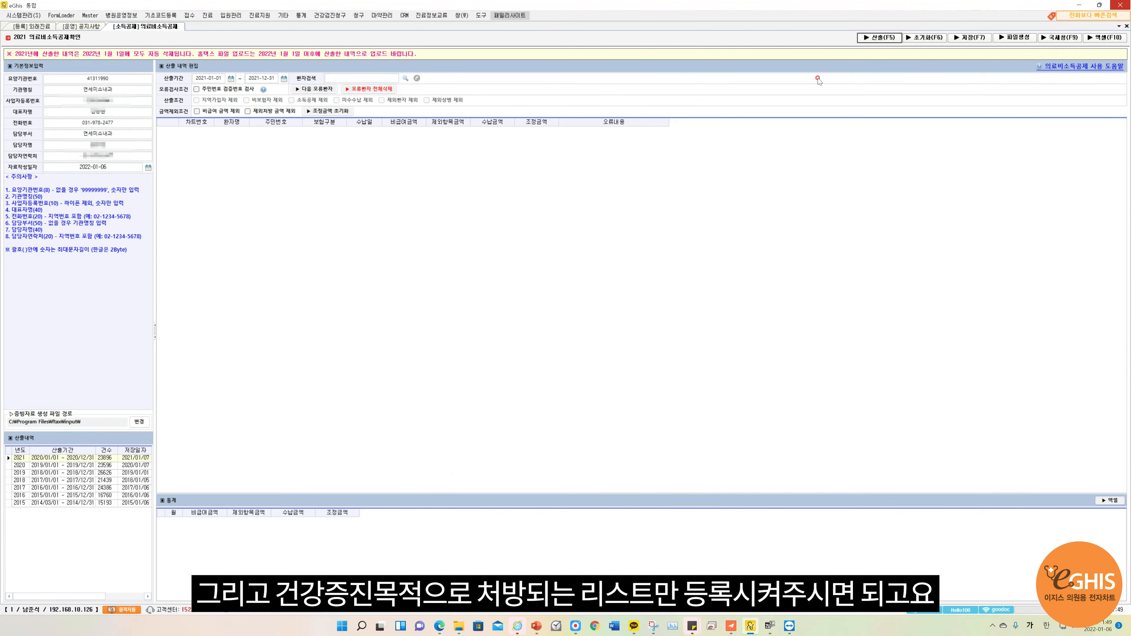
- Check the 상병제외리스트 through 제외상병등록 and close it
left_click(879, 38)
mouse_move(900, 49)
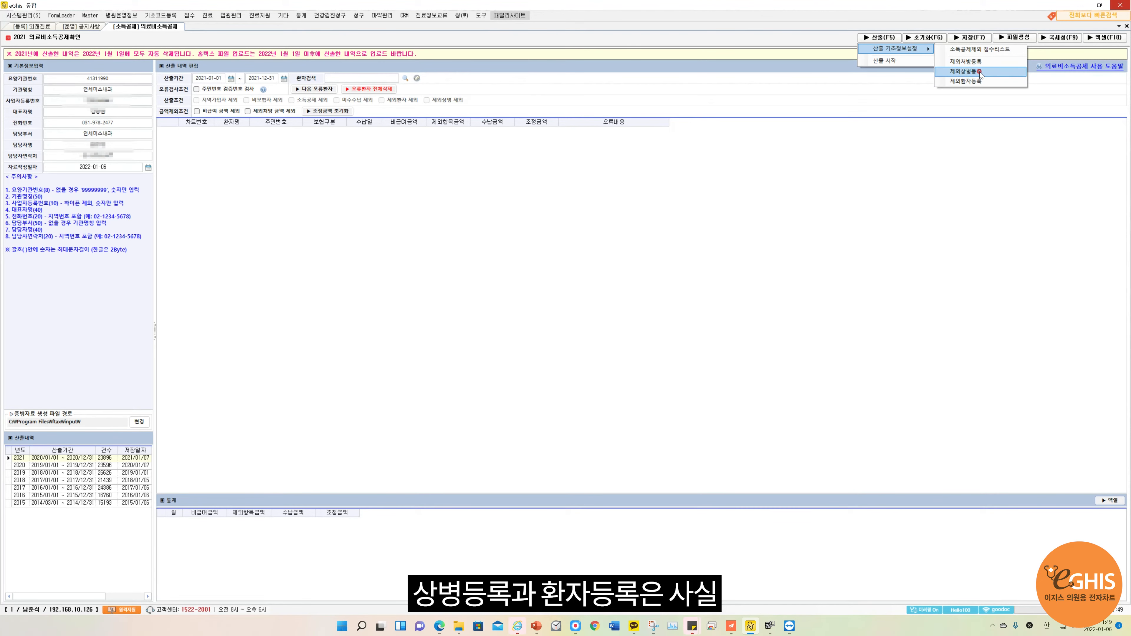
left_click(979, 72)
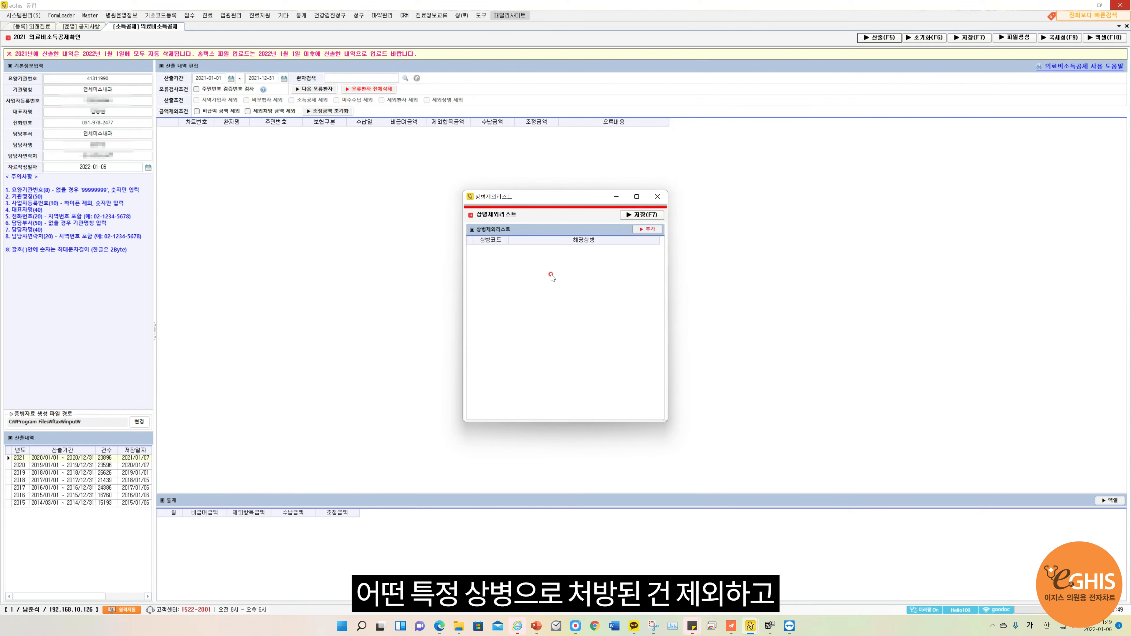
left_click(657, 196)
- Check the 환자제외리스트 through 제외환자등록 and close it
left_click(879, 38)
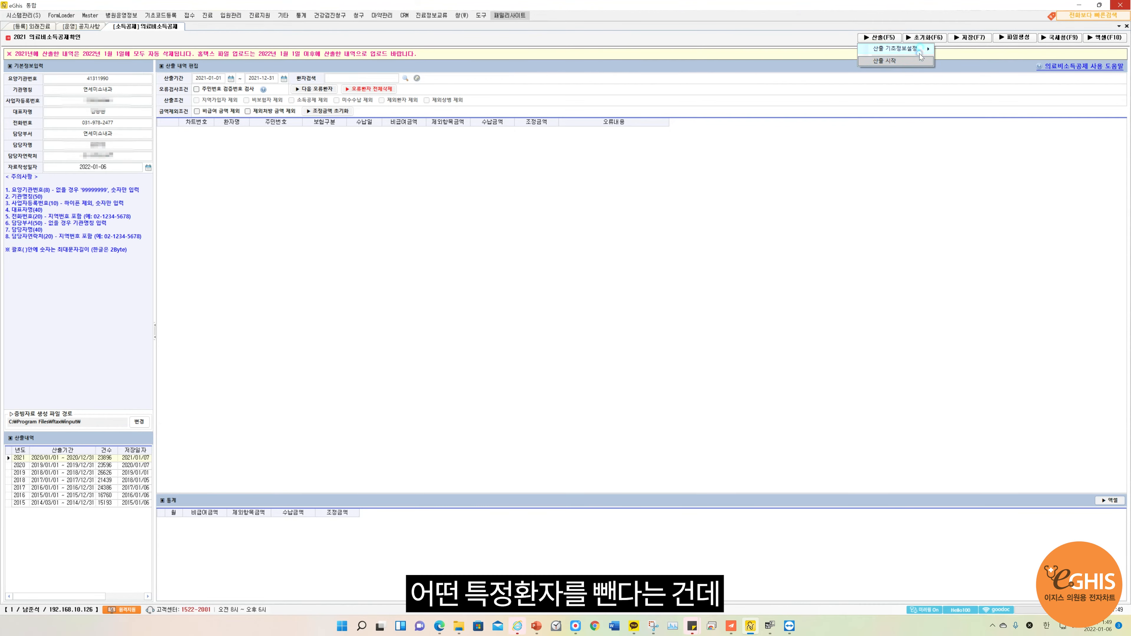
mouse_move(921, 49)
left_click(988, 81)
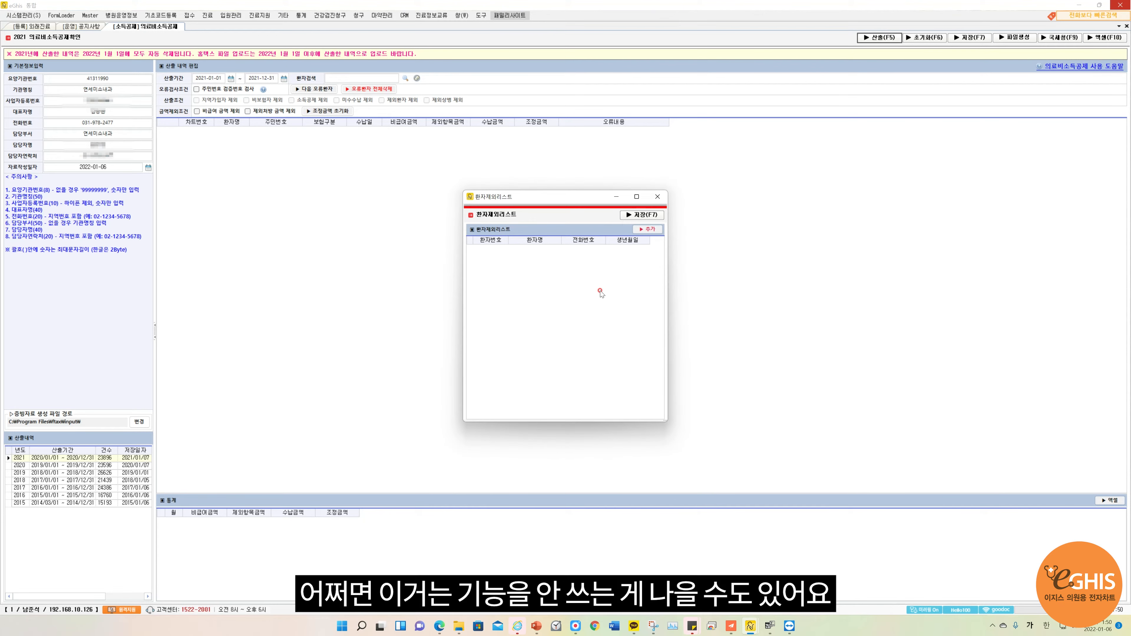
left_click_drag(574, 199, 533, 180)
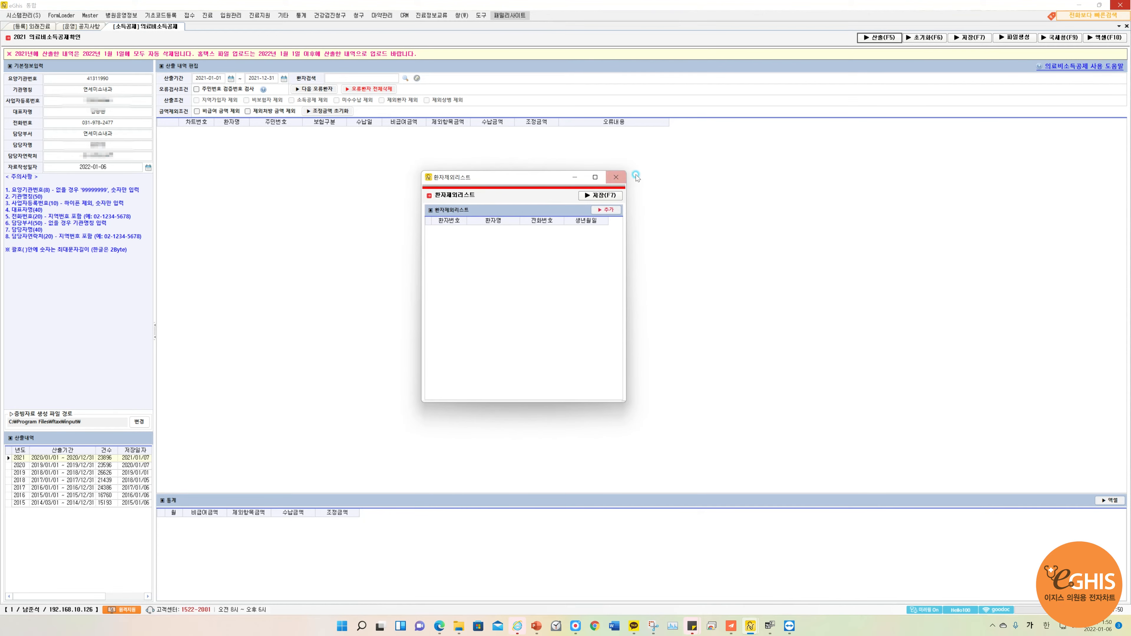
left_click(617, 177)
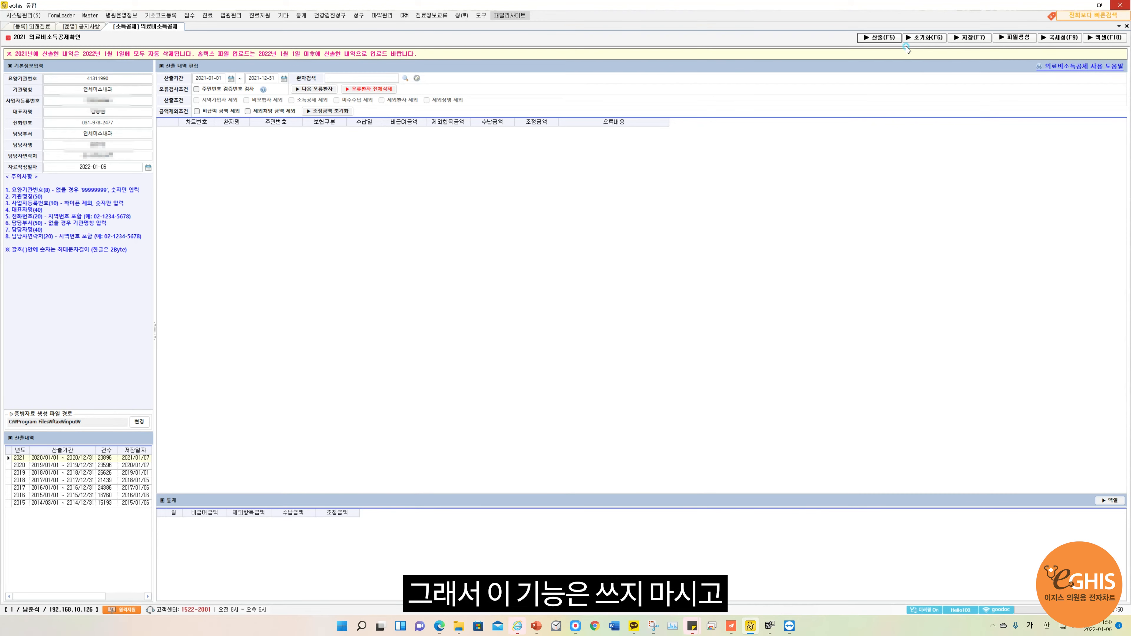
- Look over the 제외처방등록 entries once more and close the list without saving
left_click(880, 38)
mouse_move(893, 48)
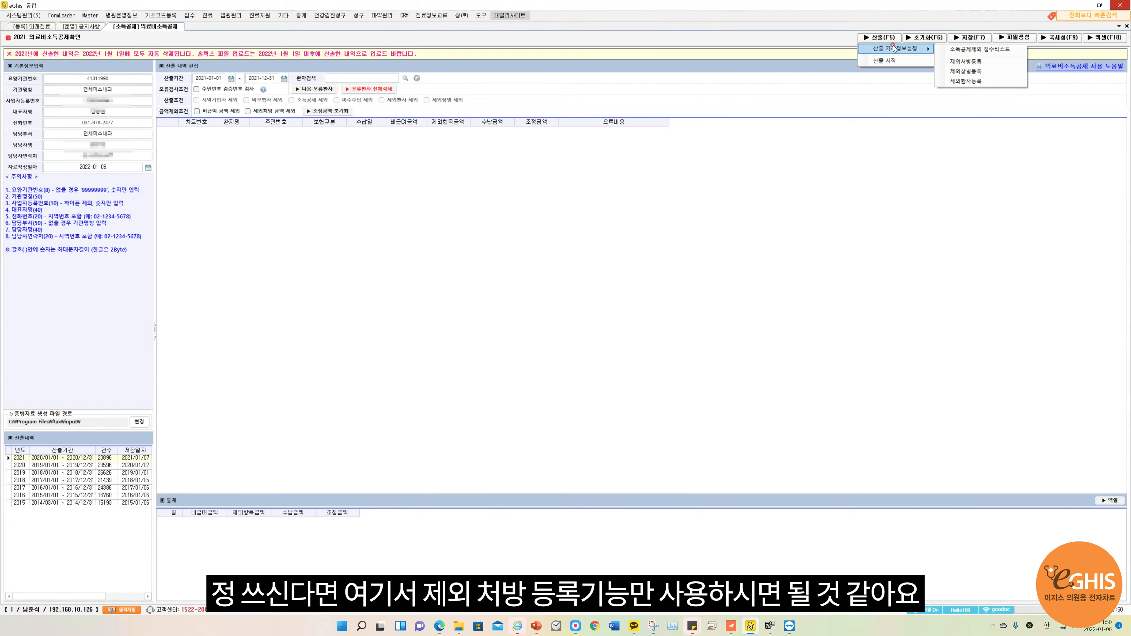
left_click(967, 62)
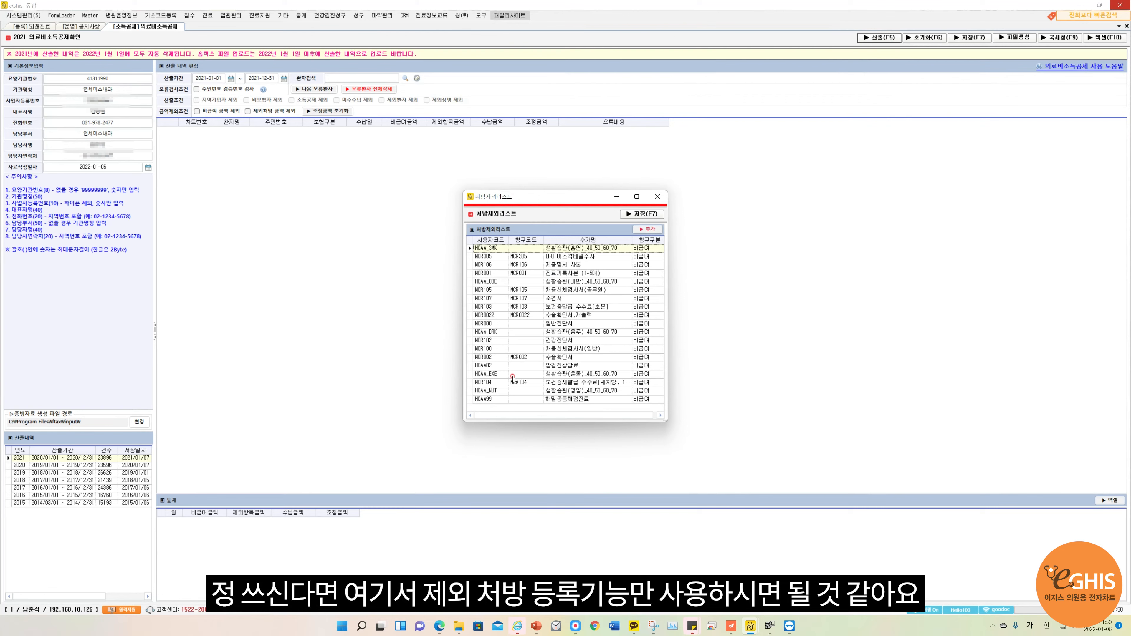
left_click_drag(556, 197, 490, 186)
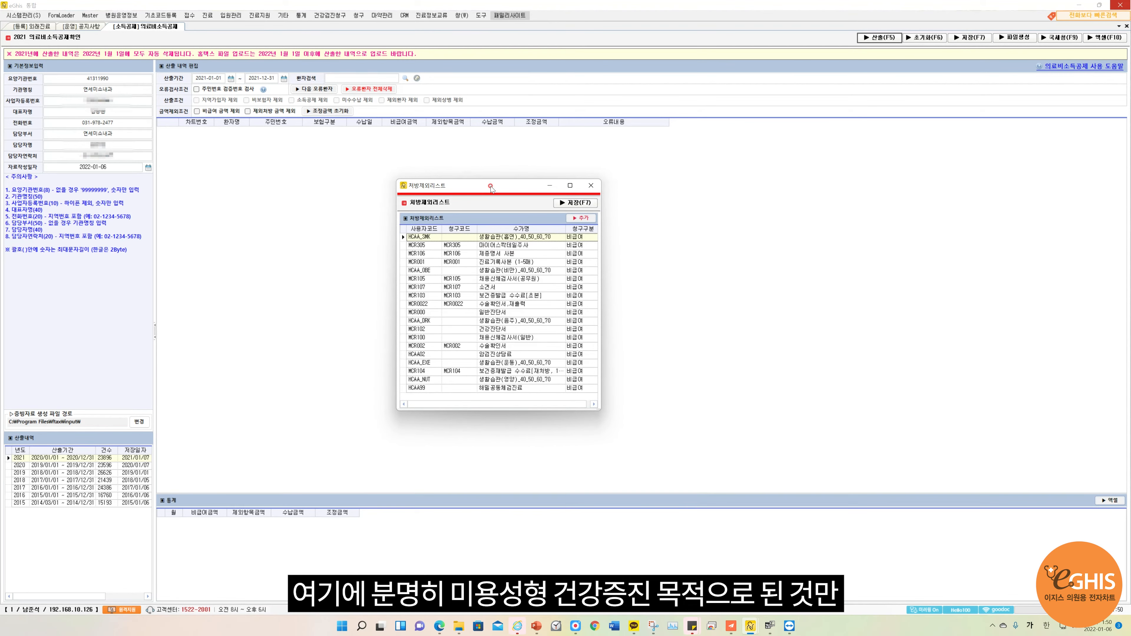
left_click(593, 184)
- Open the 산출 조건 설정 dialog with 산출 시작
left_click(810, 36)
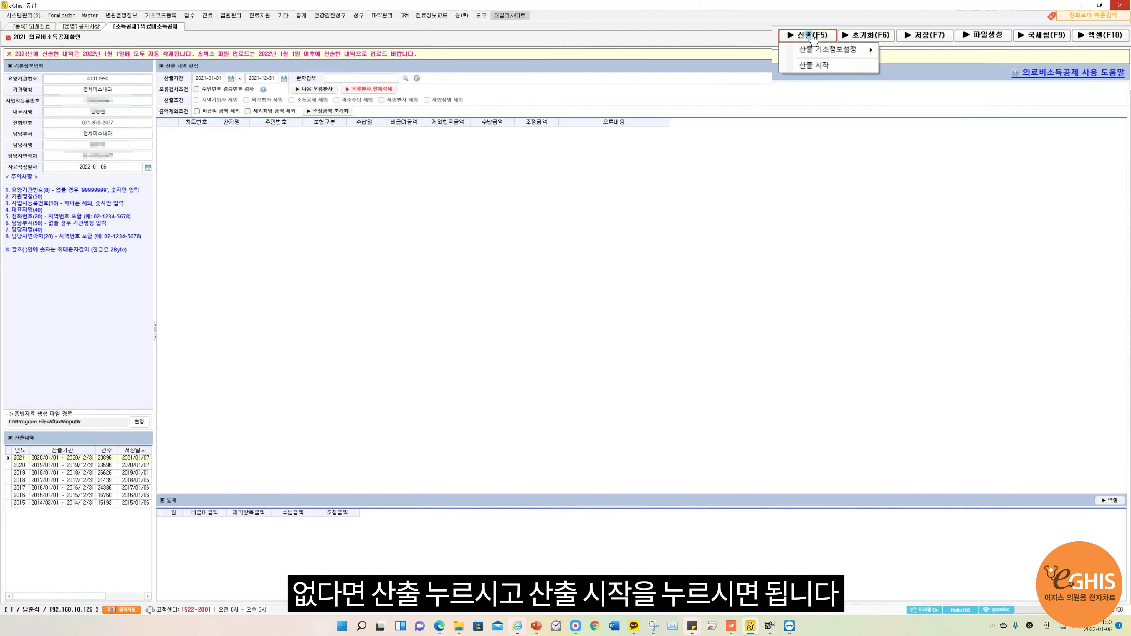
left_click(821, 66)
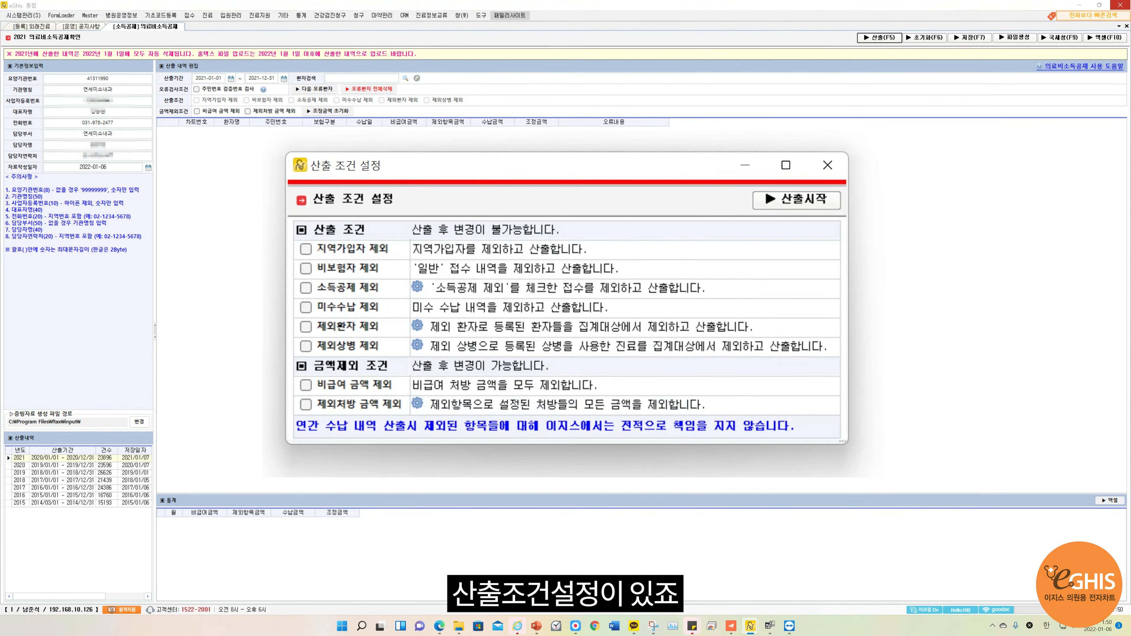
left_click(273, 245)
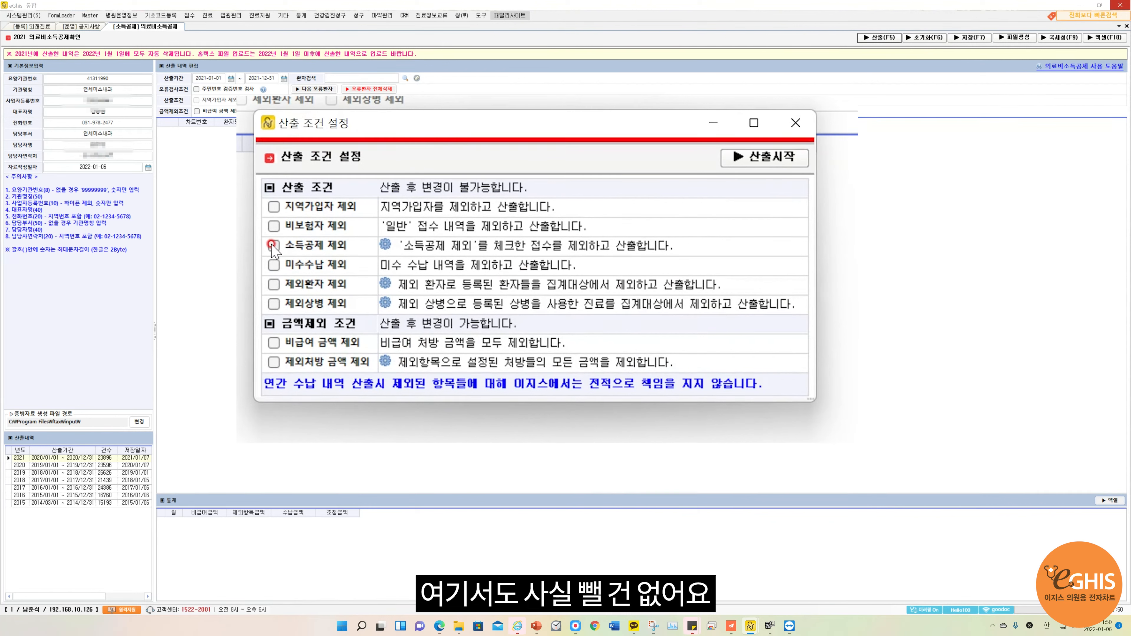
- Try the 지역가입자 제외 condition and clear it again
left_click(360, 207)
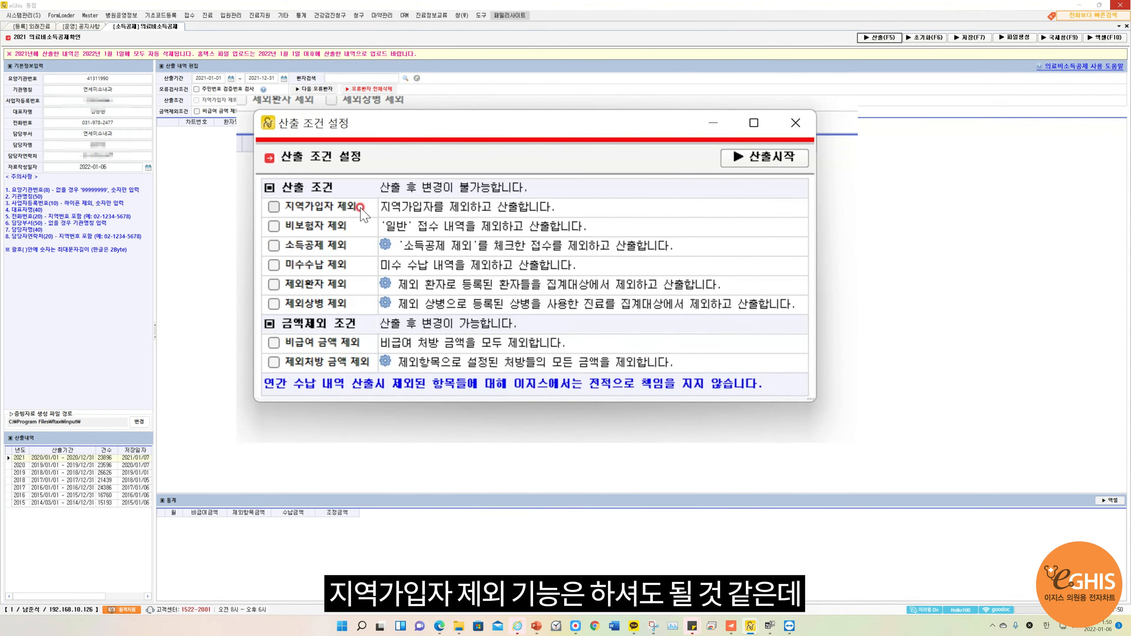
left_click(274, 207)
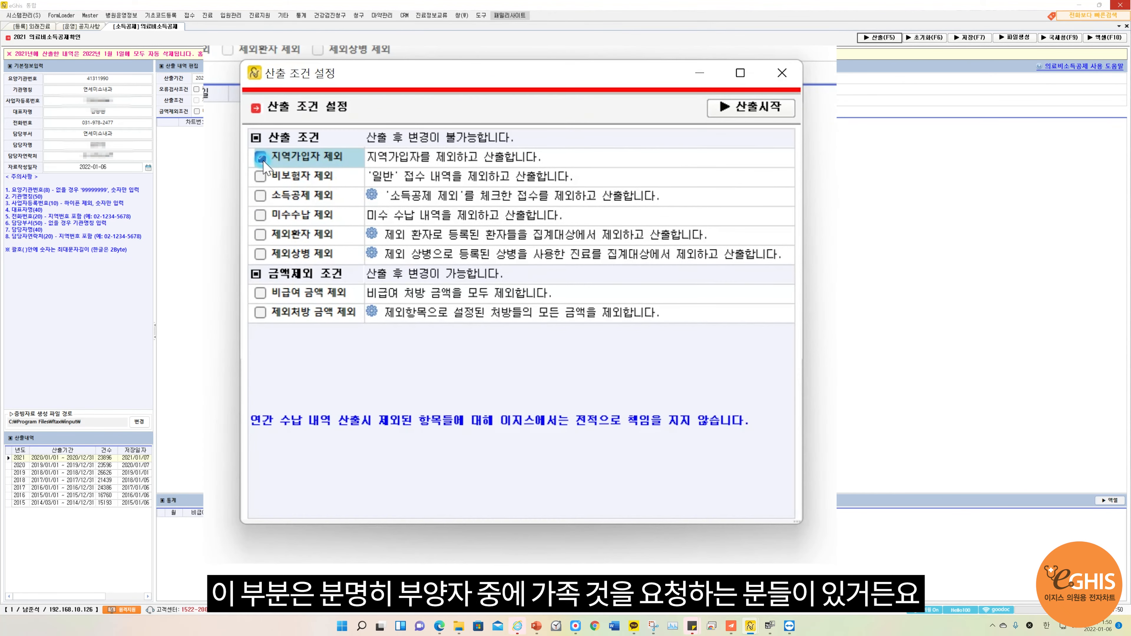
left_click(273, 207)
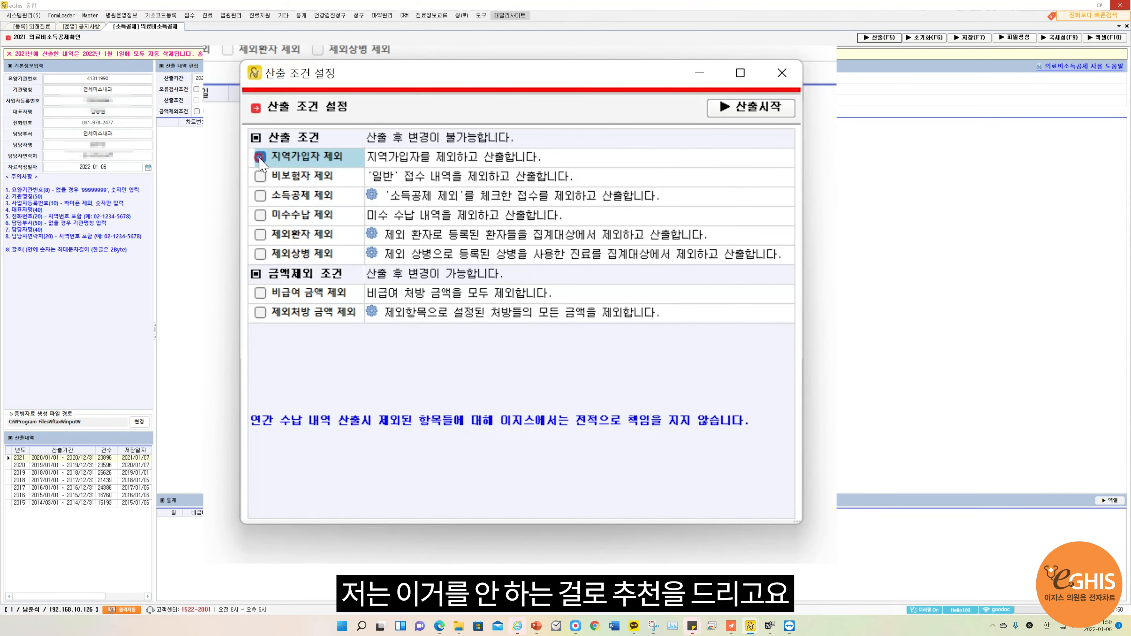
left_click(601, 148)
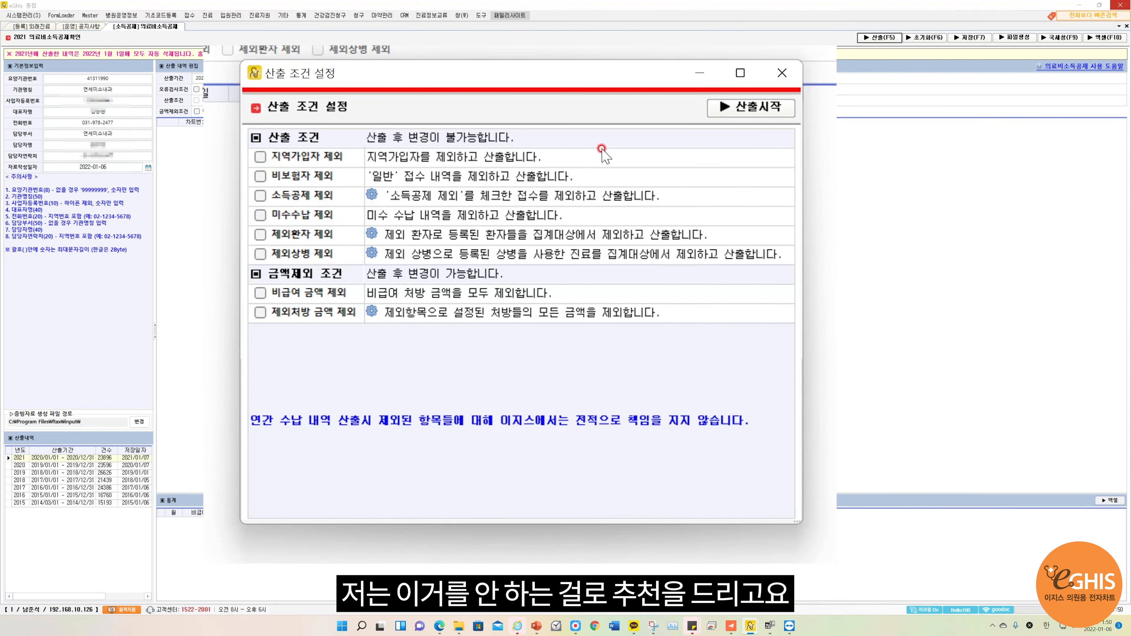
- Enable only the 미수수납 제외 condition and start the calculation for 2021-01-01 to 2021-12-31
left_click(261, 215)
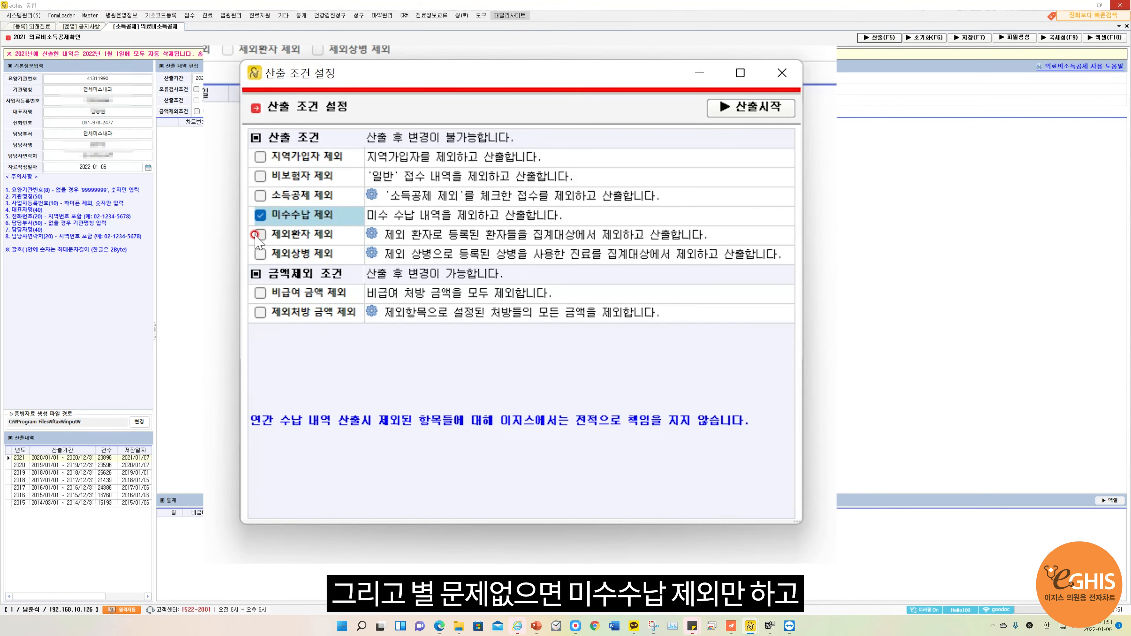
left_click(751, 114)
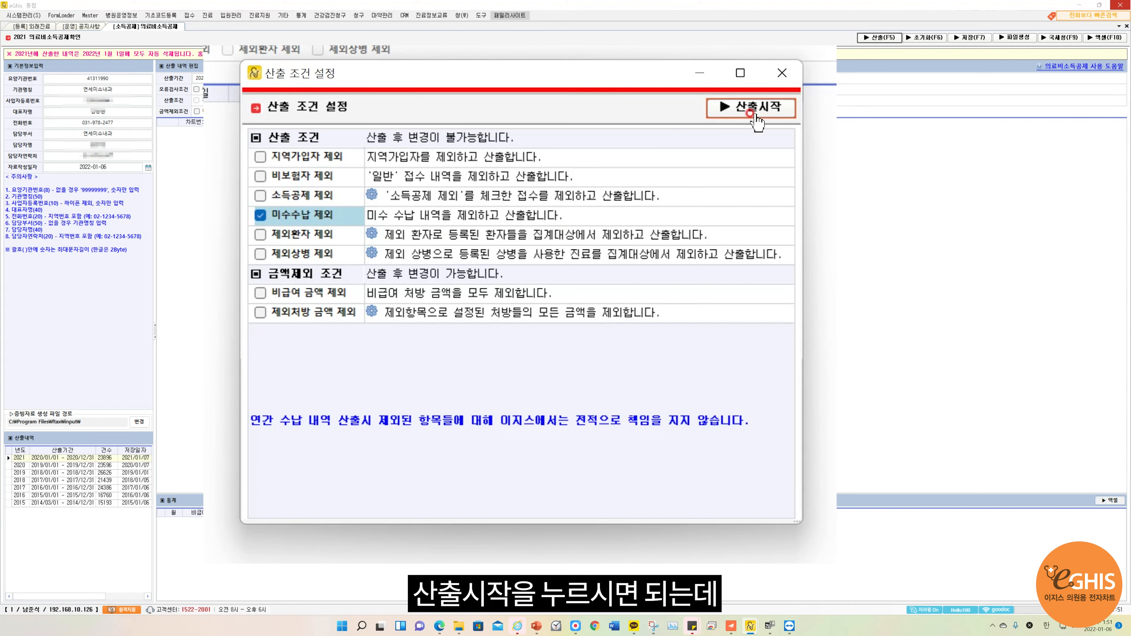
left_click(259, 157)
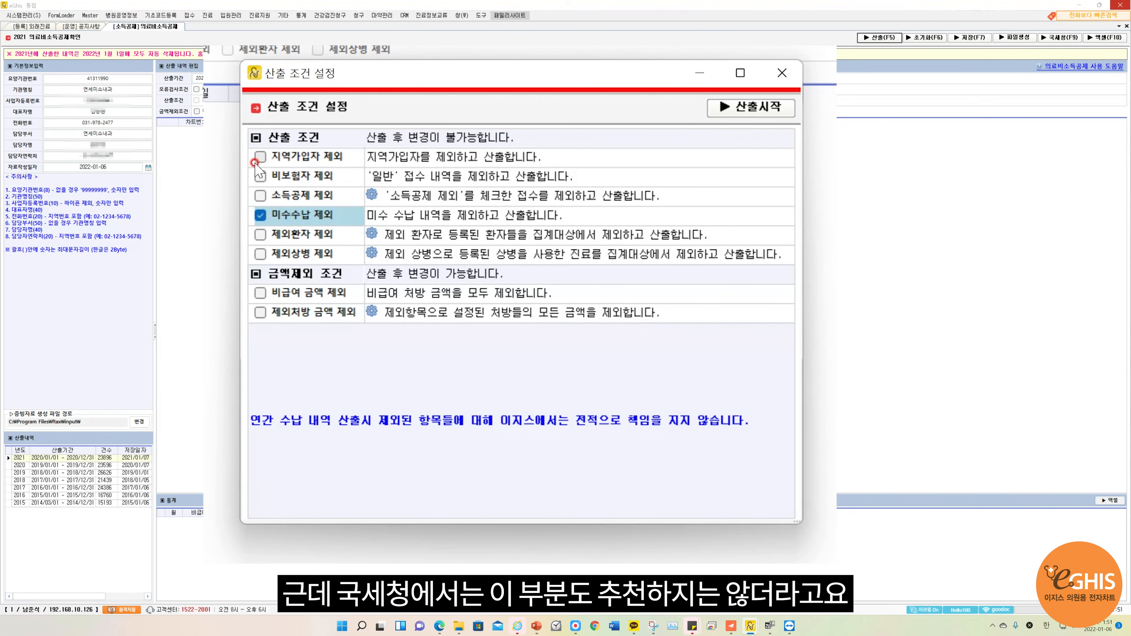
left_click(752, 112)
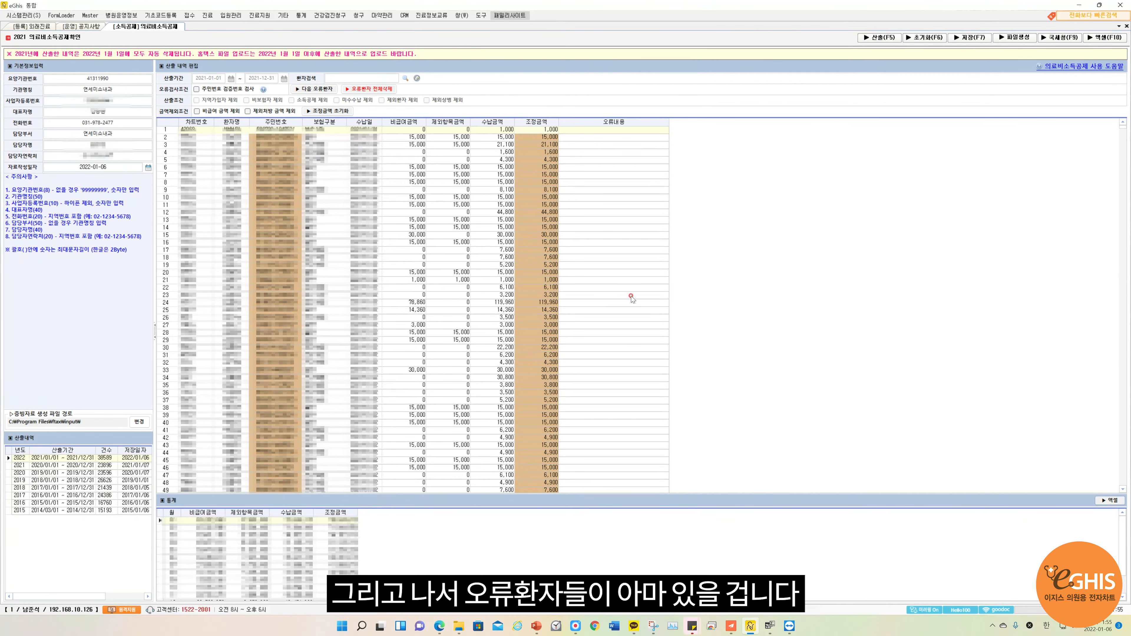
- Locate the next 오류환자 in the calculated records, delete all error patients from the 산출 내역, and look through the remaining rows
left_click(314, 89)
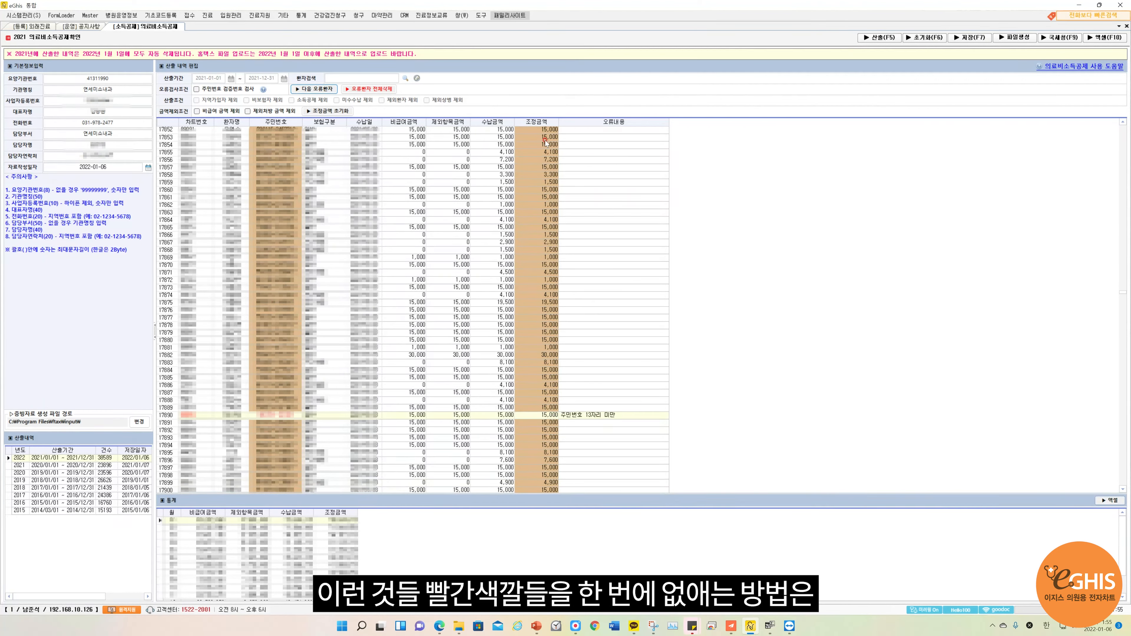
scroll(405, 338, "down", 3)
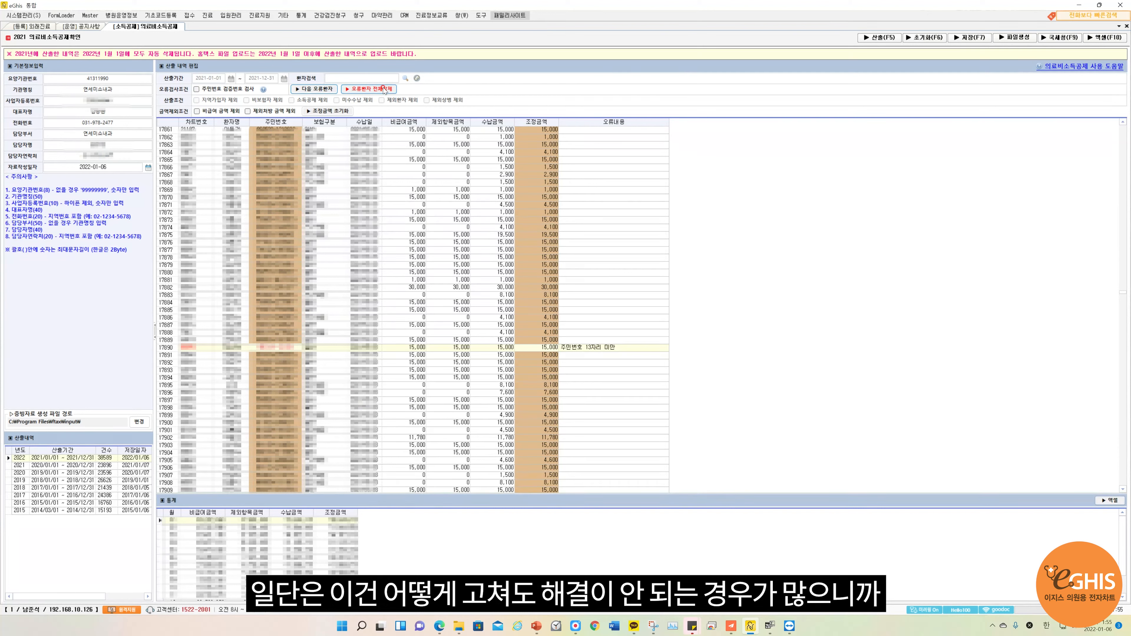
scroll(853, 230, "down", 8)
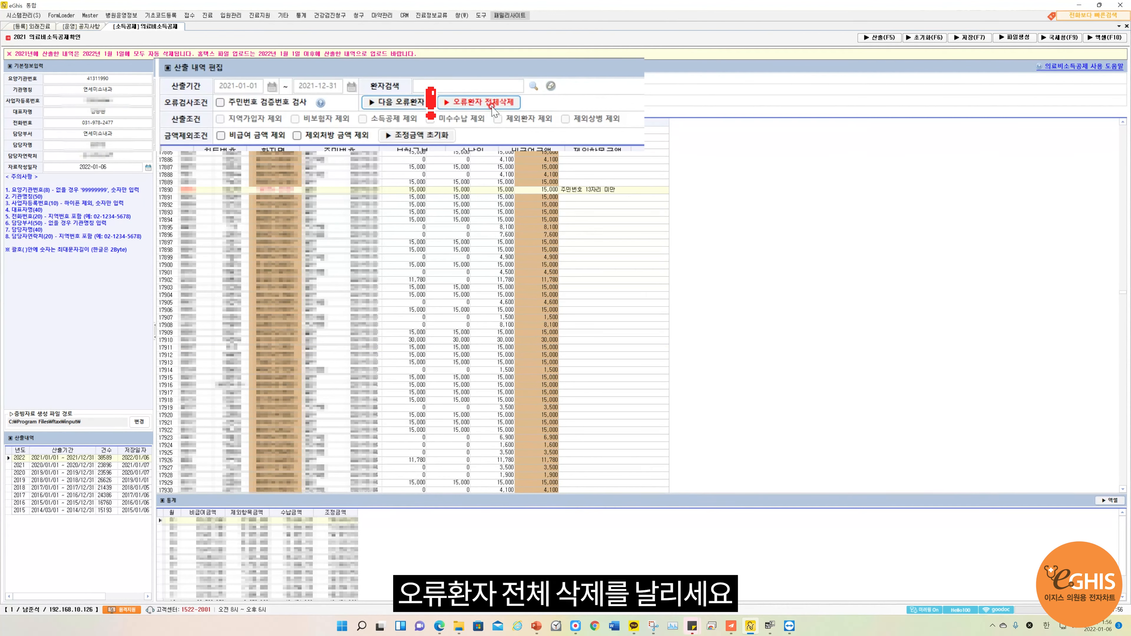
left_click(492, 107)
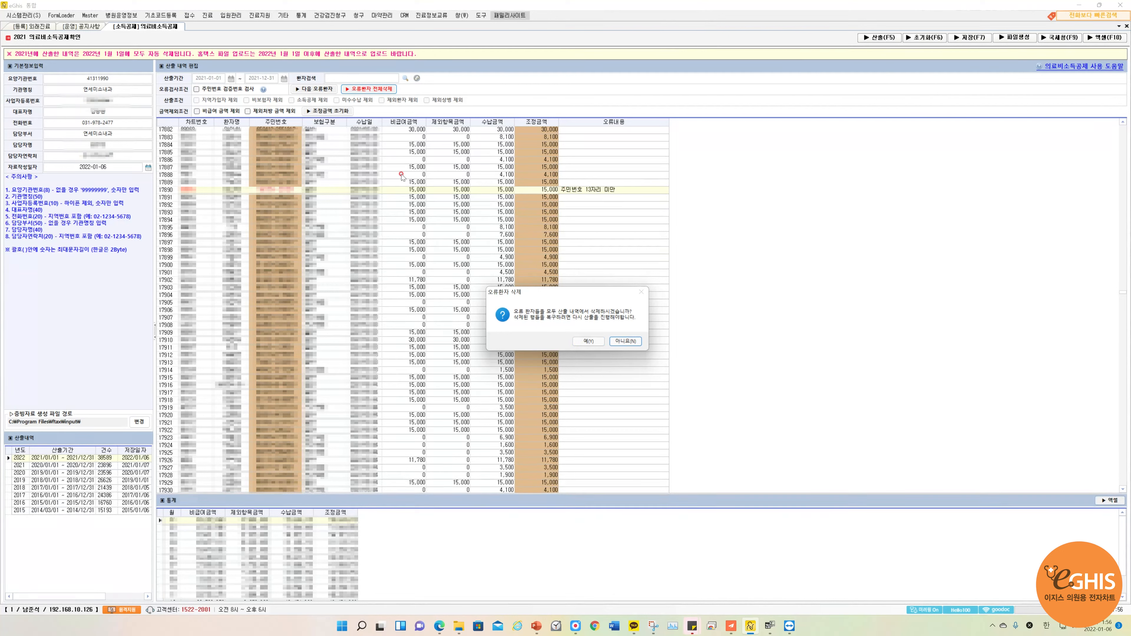
left_click(588, 341)
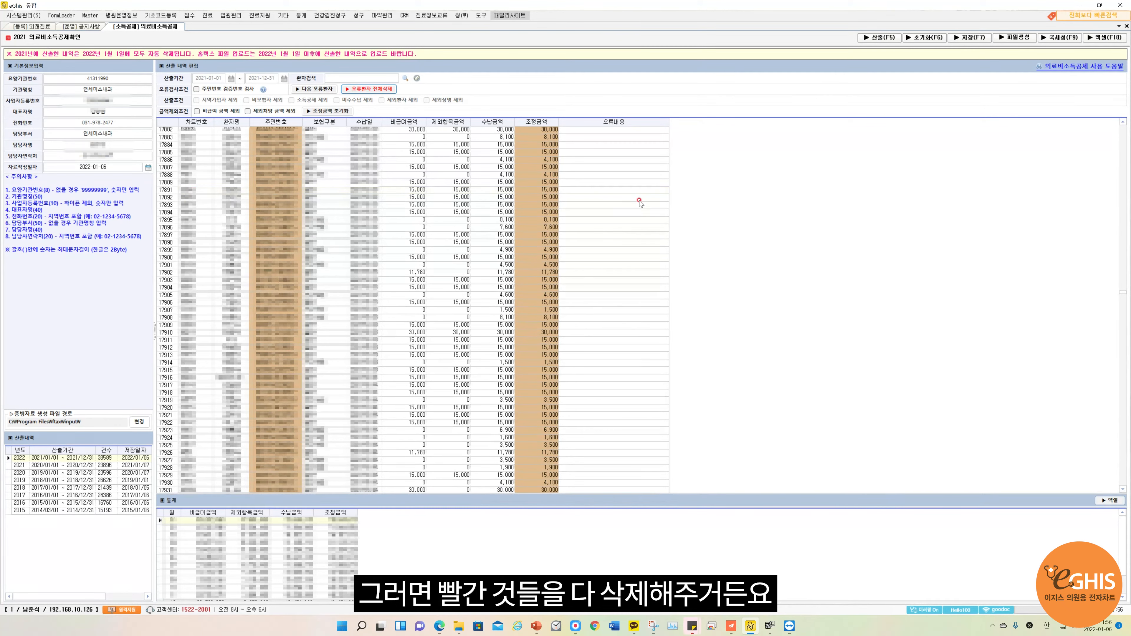
scroll(574, 251, "up", 2)
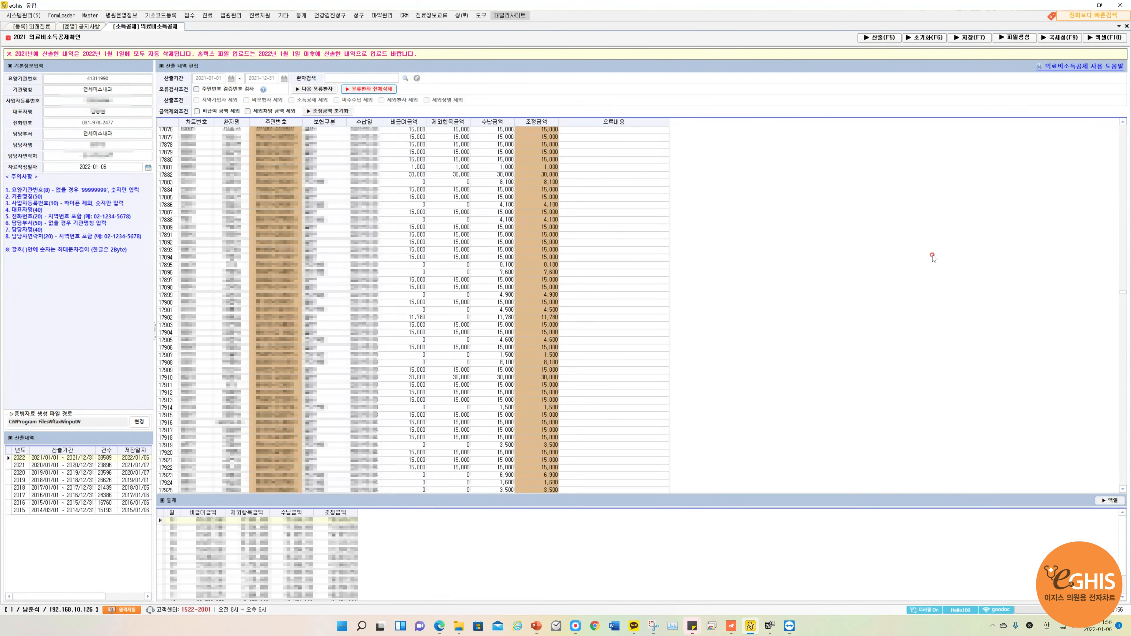
scroll(586, 294, "down", 12)
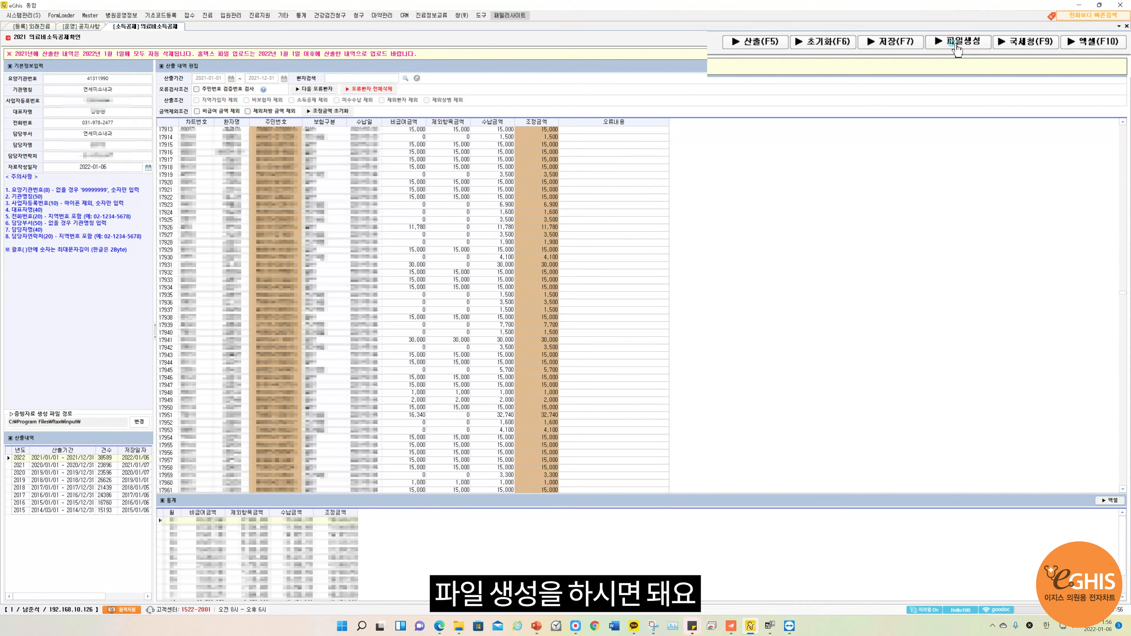
- Generate the submission file, then open its C:\Program Files\ftax\input folder in File Explorer and copy the folder path
left_click(957, 44)
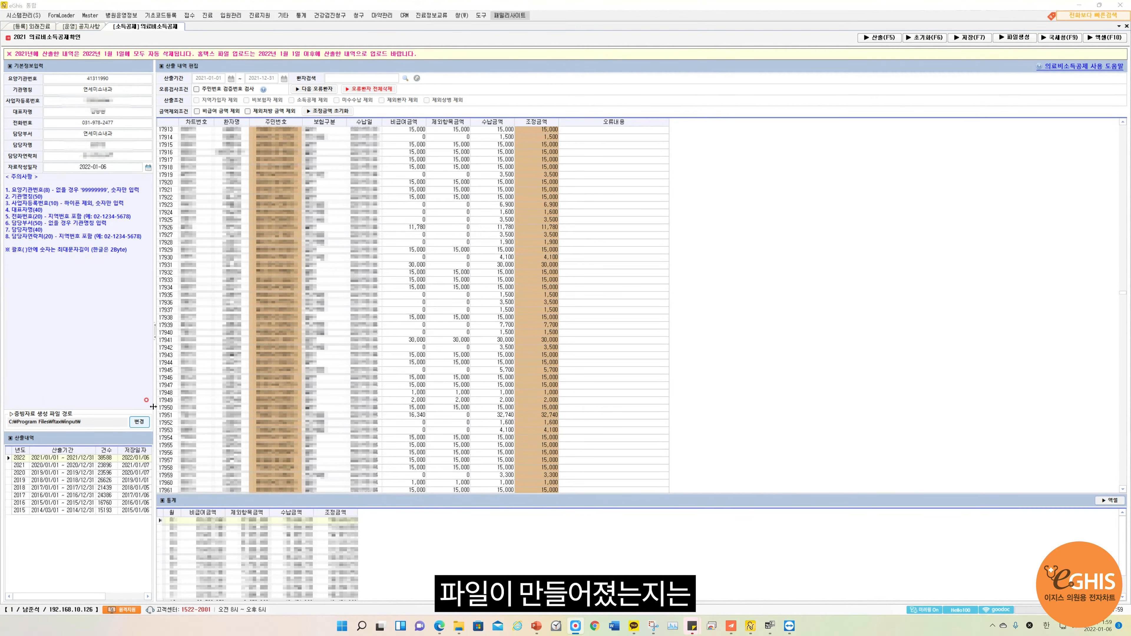
left_click(459, 626)
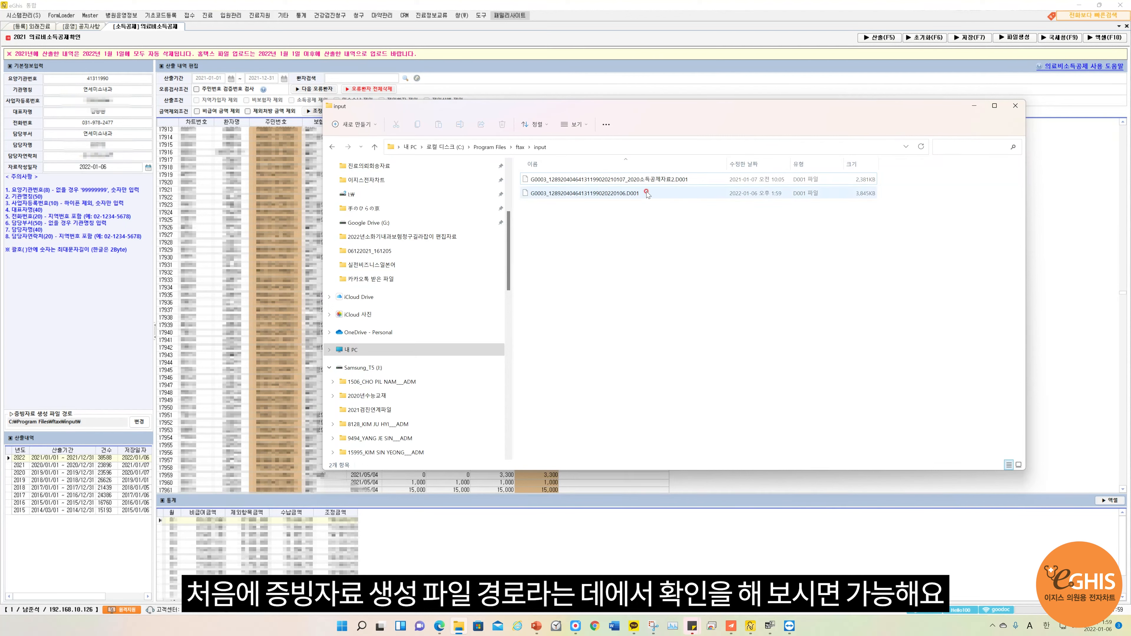
left_click(630, 151)
key("ctrl+c")
key("Return")
- Select the newly generated D001 file in the input folder to check its name and modification date
left_click(627, 196)
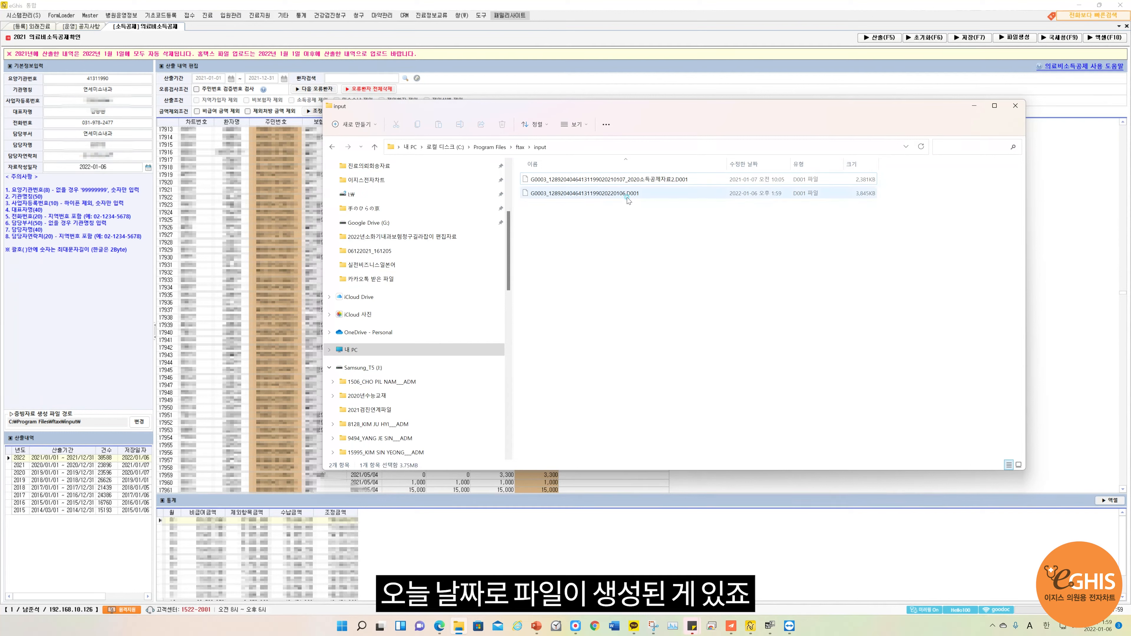
right_click(854, 198)
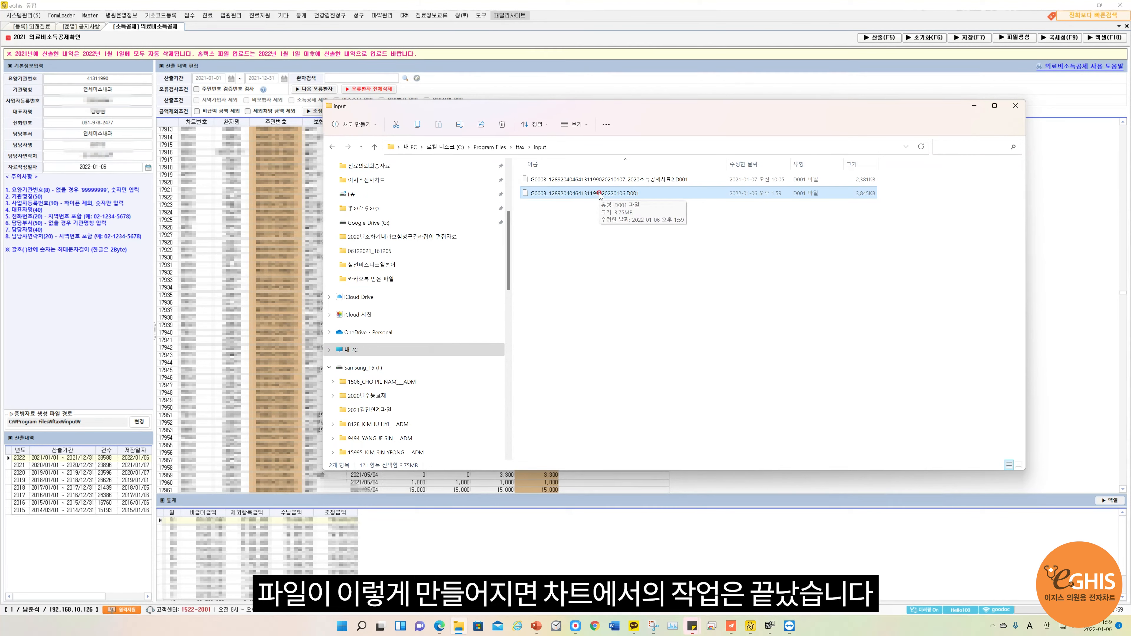
key("F2")
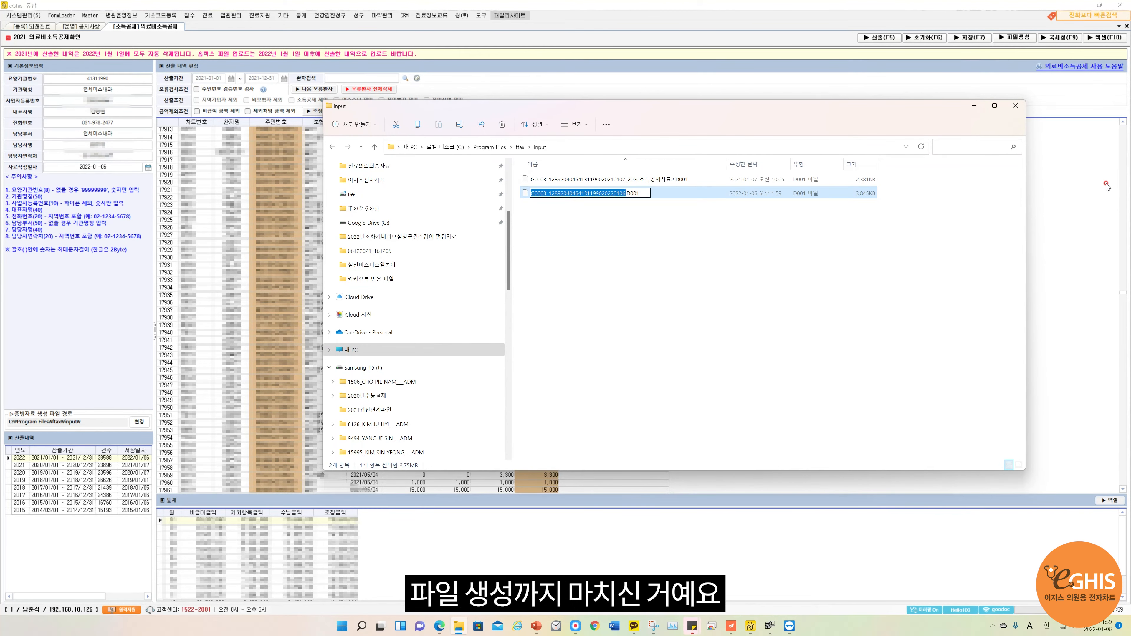
left_click(1108, 186)
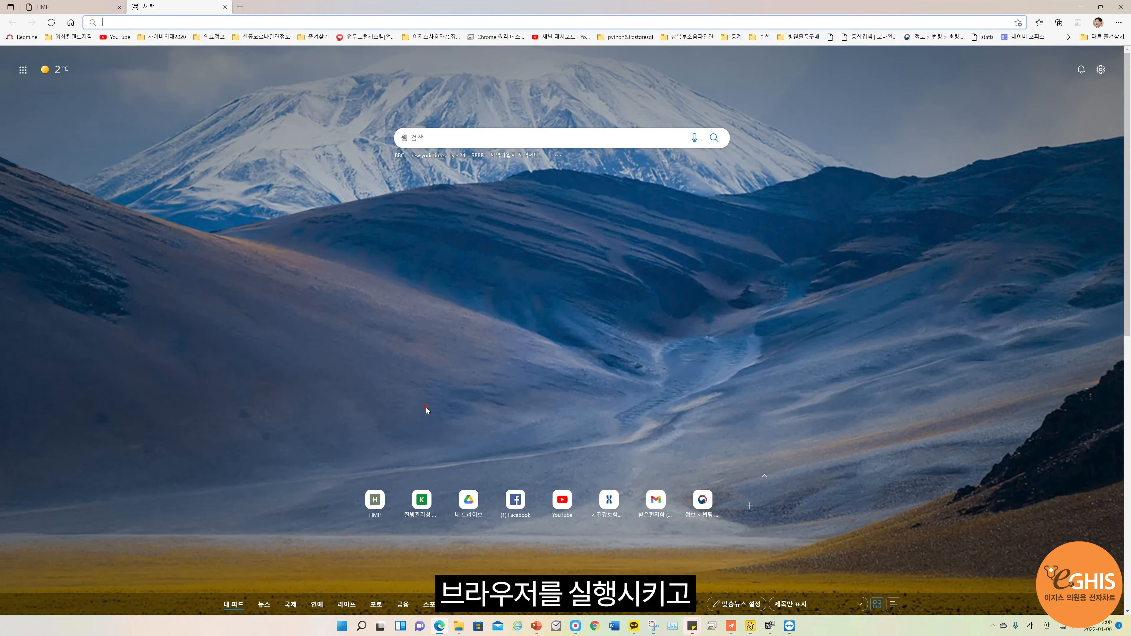
- In Microsoft Edge, search for 홈텍스 on naver.com and open the 국세청 홈택스 site from the results
type("naver.com")
key("Return")
left_click(468, 102)
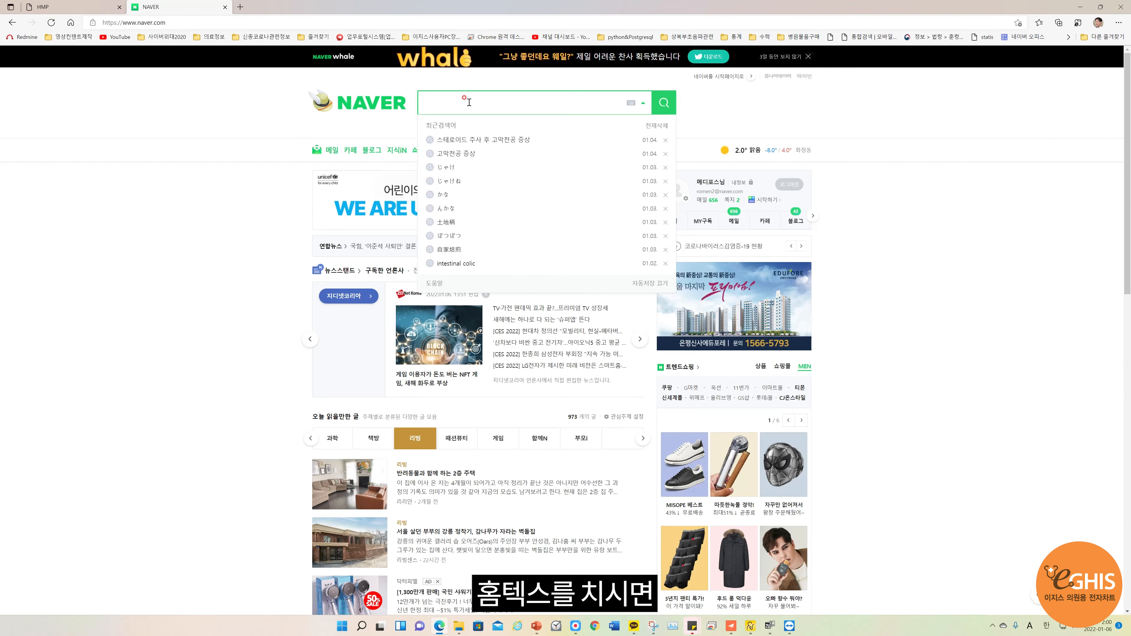
type("홈텍스")
key("Return")
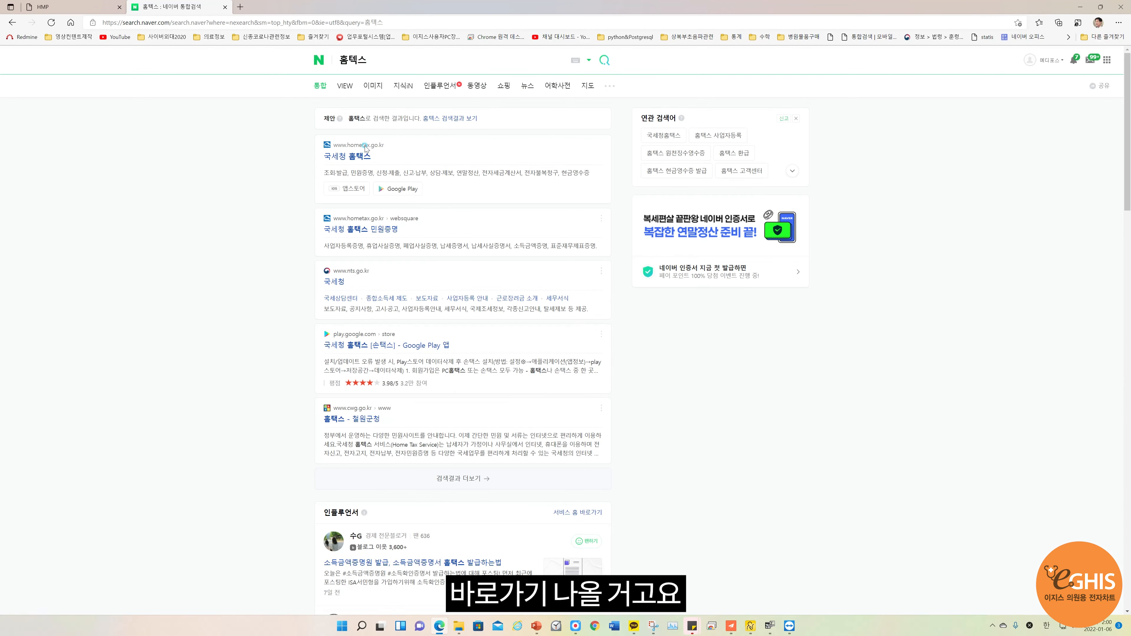
left_click(365, 151)
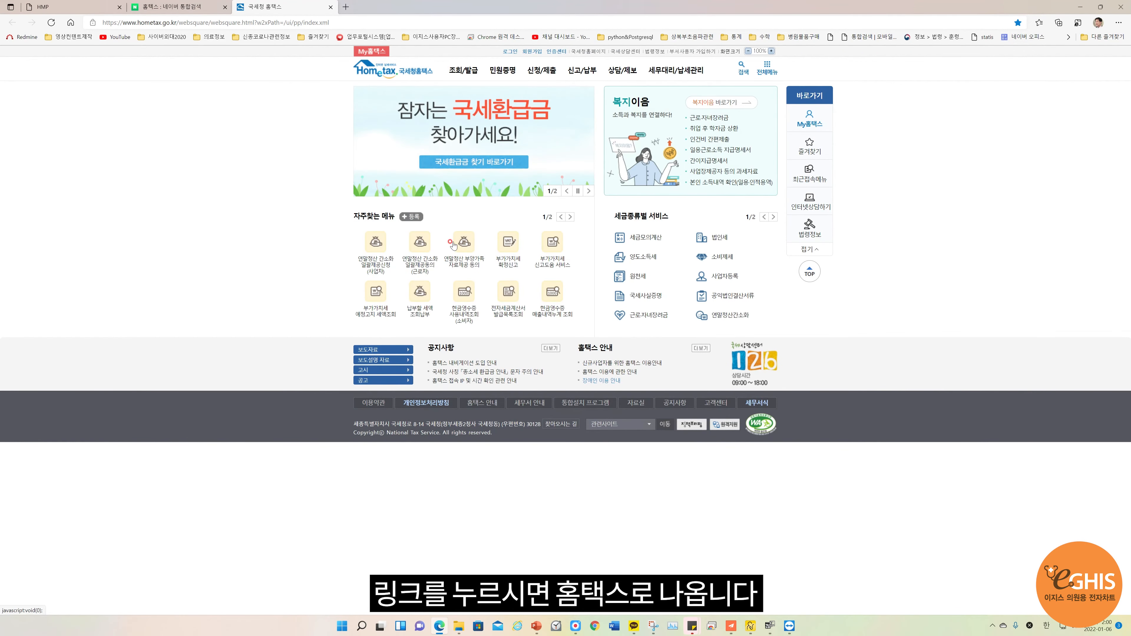
- Log in to 홈택스 with the clinic's 공동·금융인증서 from the hard disk, entering the certificate password
left_click(417, 252)
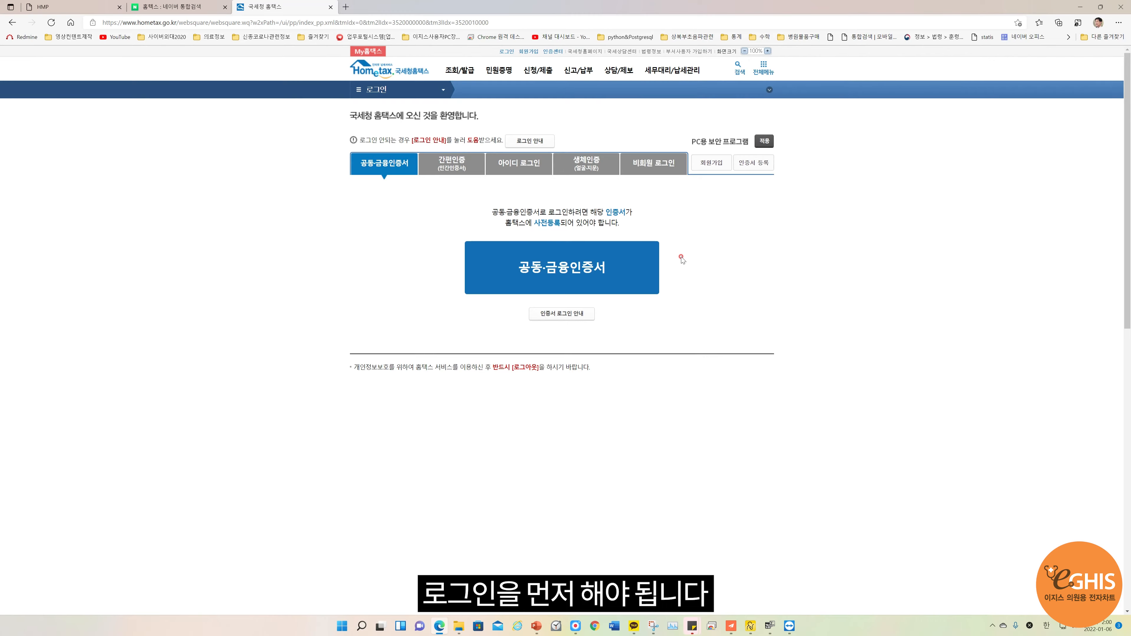
left_click(570, 266)
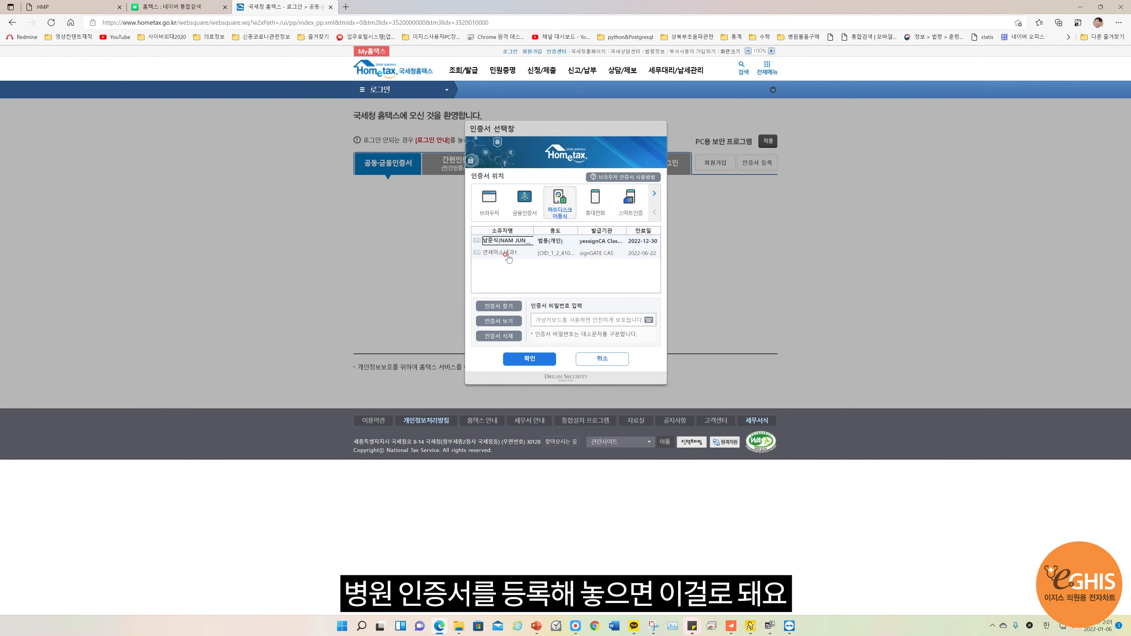
left_click(507, 254)
left_click(550, 314)
type("********")
left_click(529, 359)
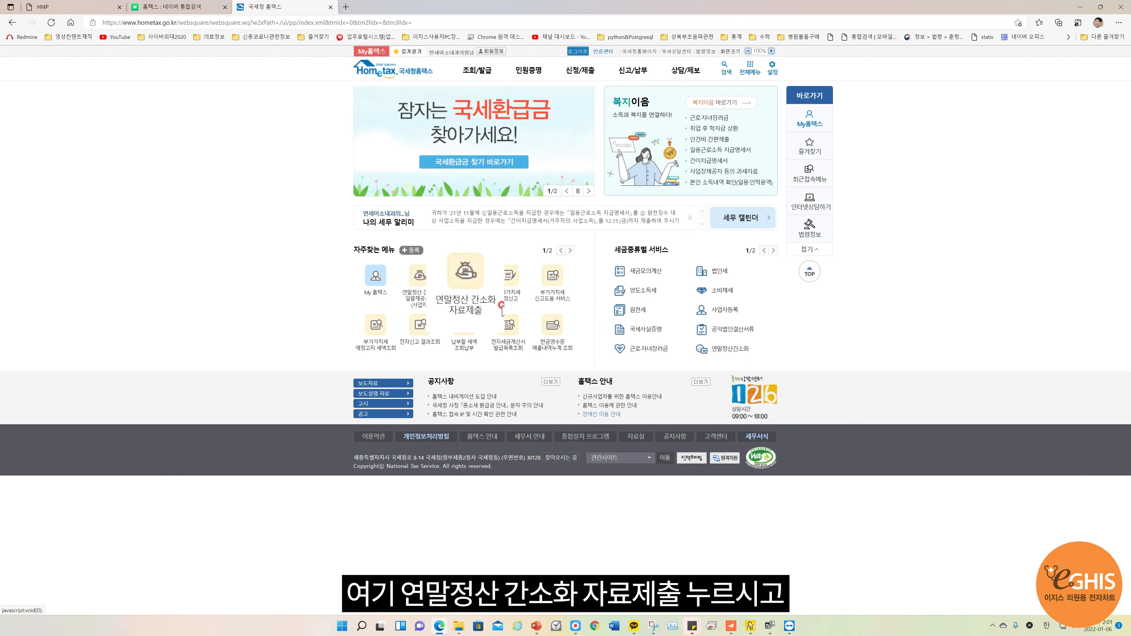
- Open 연말정산 간소화 자료제출, set 제출 자료종류 to 의료비 and go to the submission screen
left_click(463, 272)
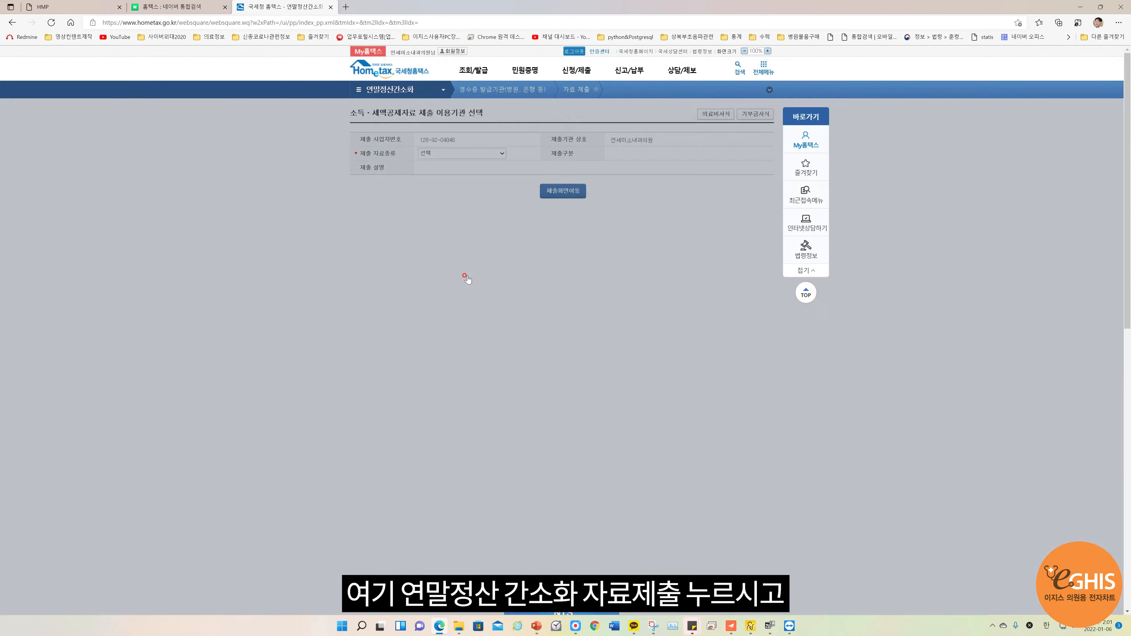
left_click(396, 182)
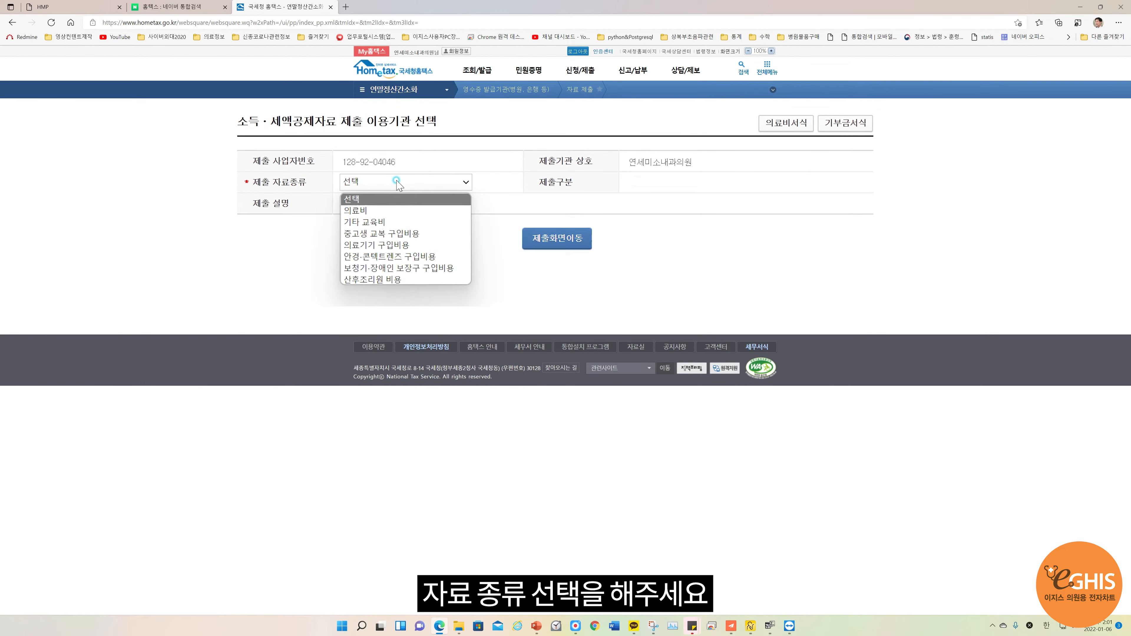
left_click(382, 212)
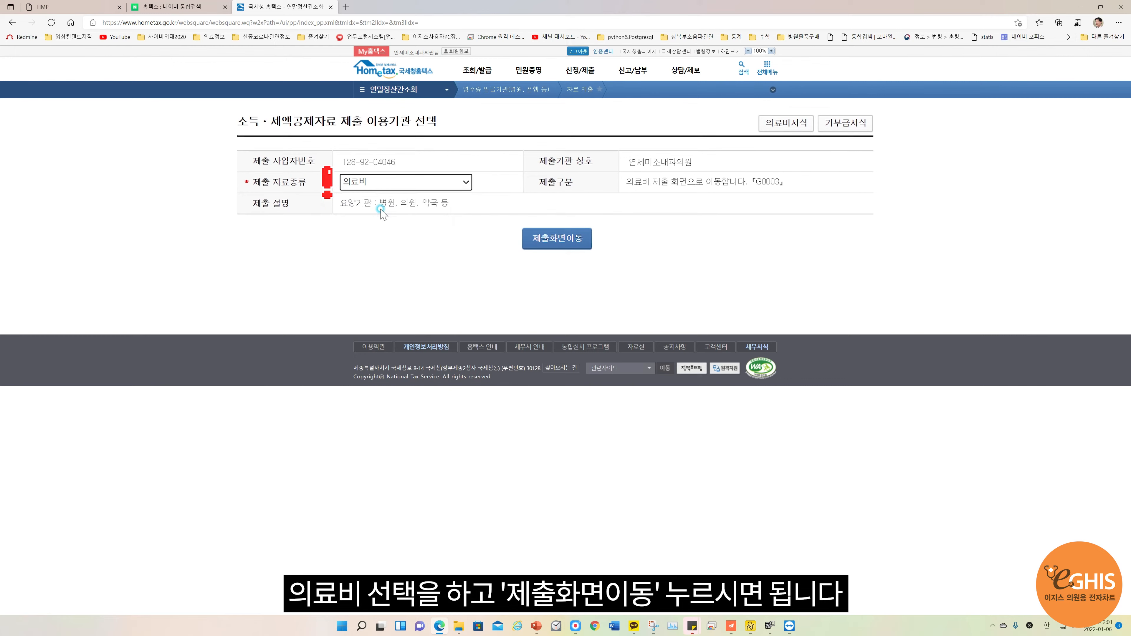
left_click(560, 242)
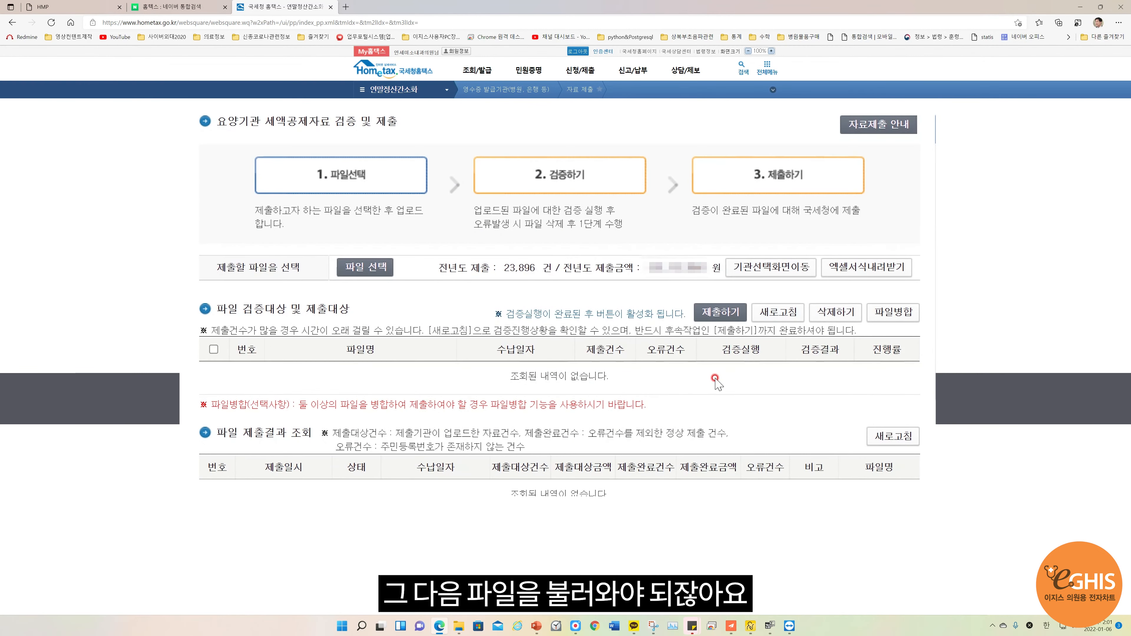
- Select and upload the D001 file dated 2022-01-06 from C:\Program Files\ftax\input
left_click(370, 267)
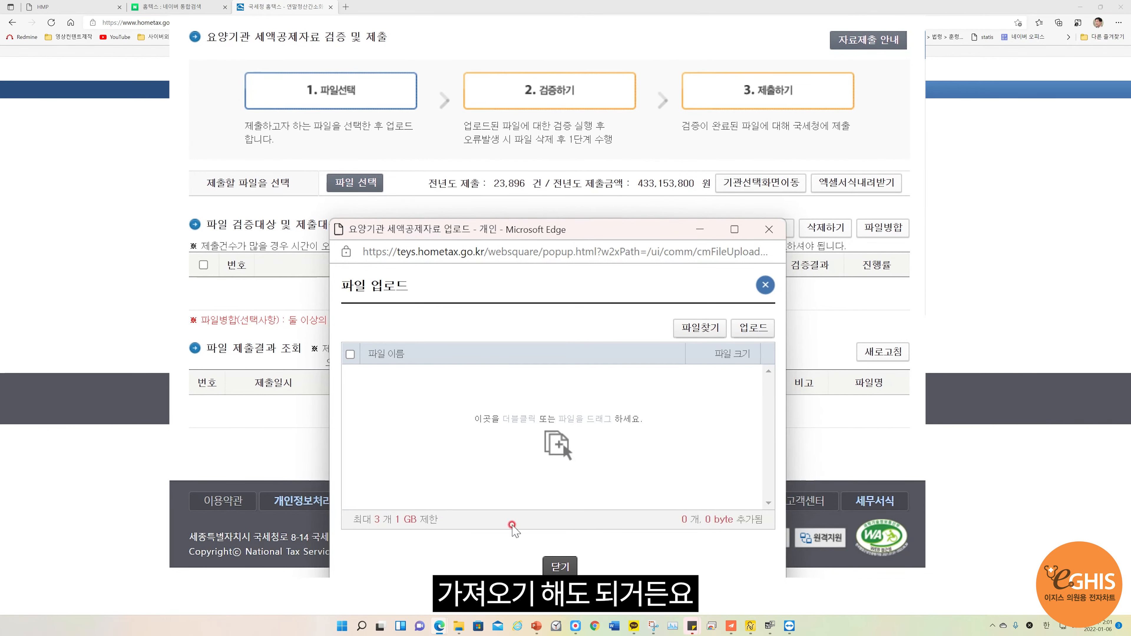
left_click(702, 330)
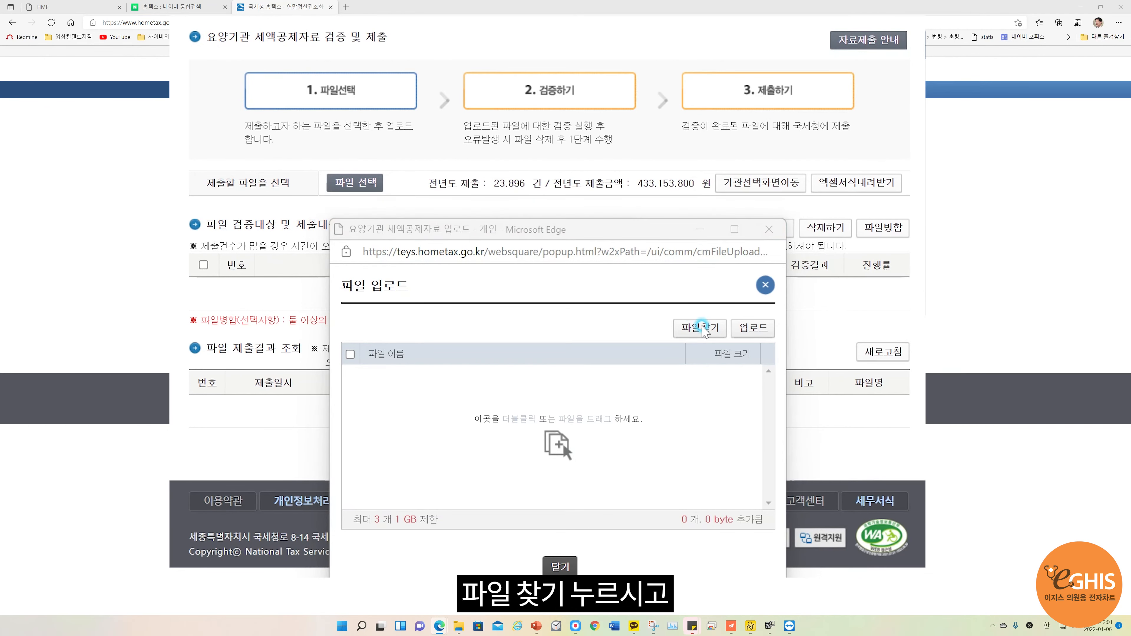
scroll(287, 326, "down", 6)
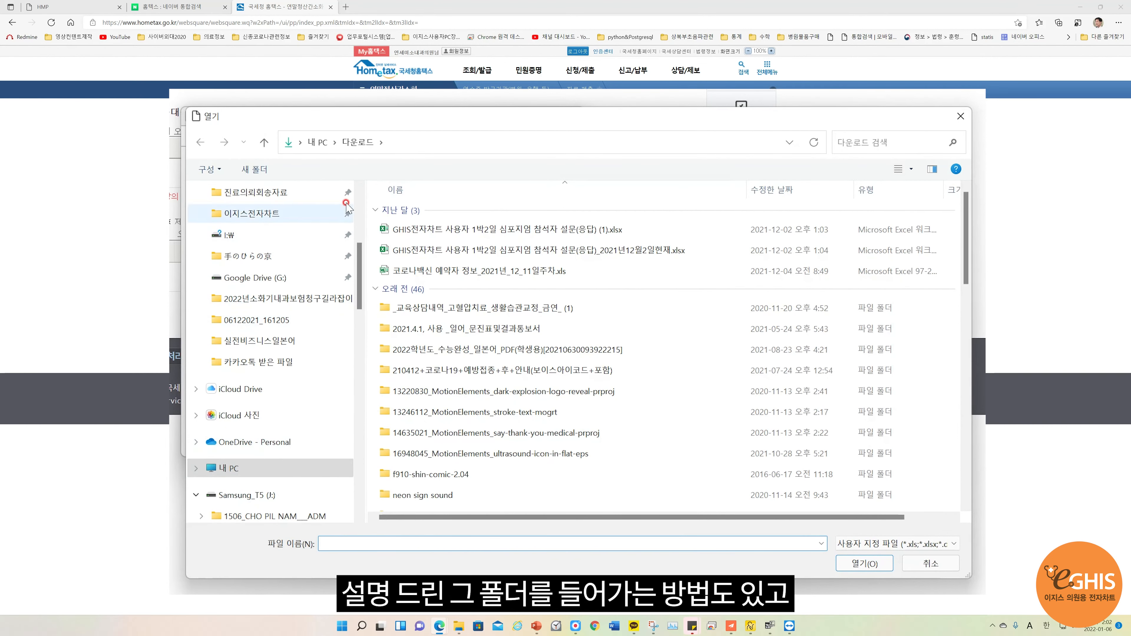
left_click(414, 134)
key("ctrl+v")
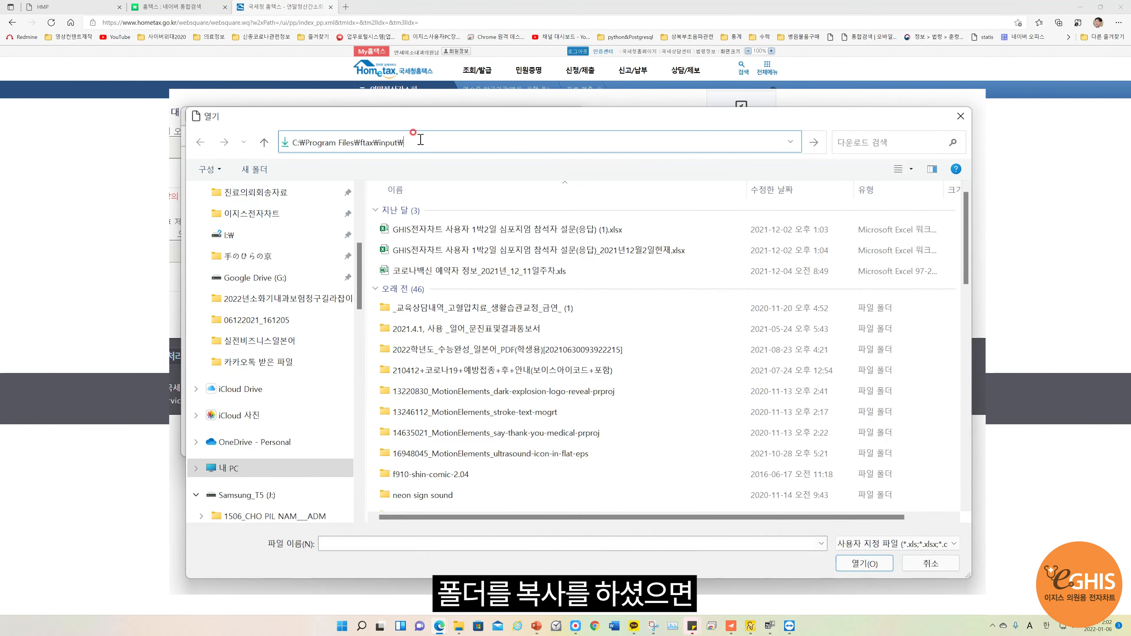
key("Return")
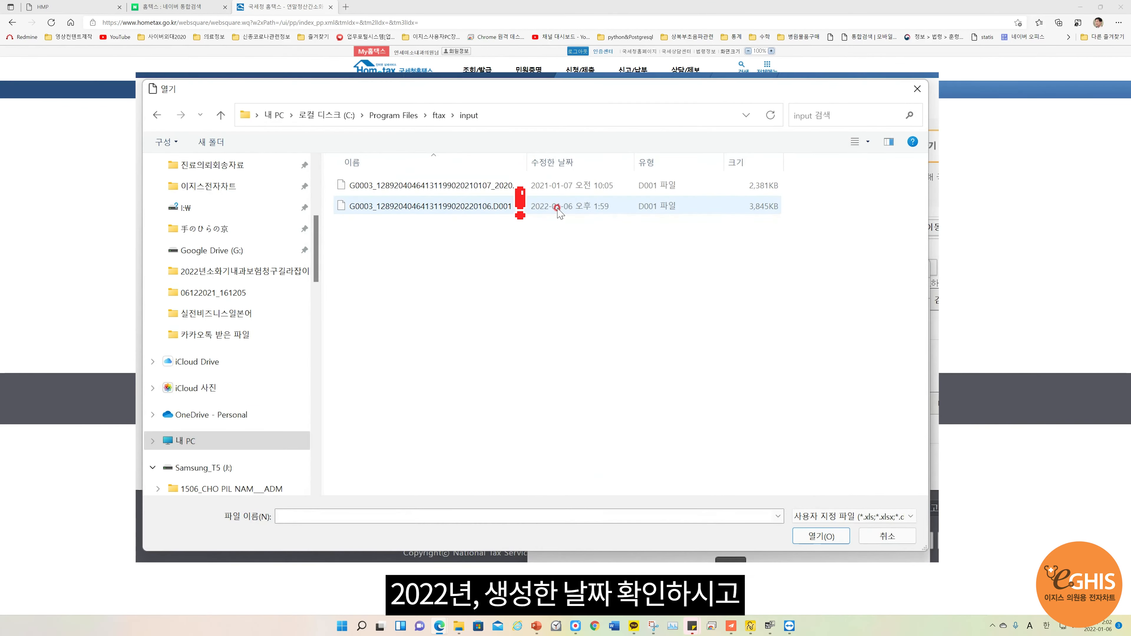
left_click(454, 210)
left_click(820, 536)
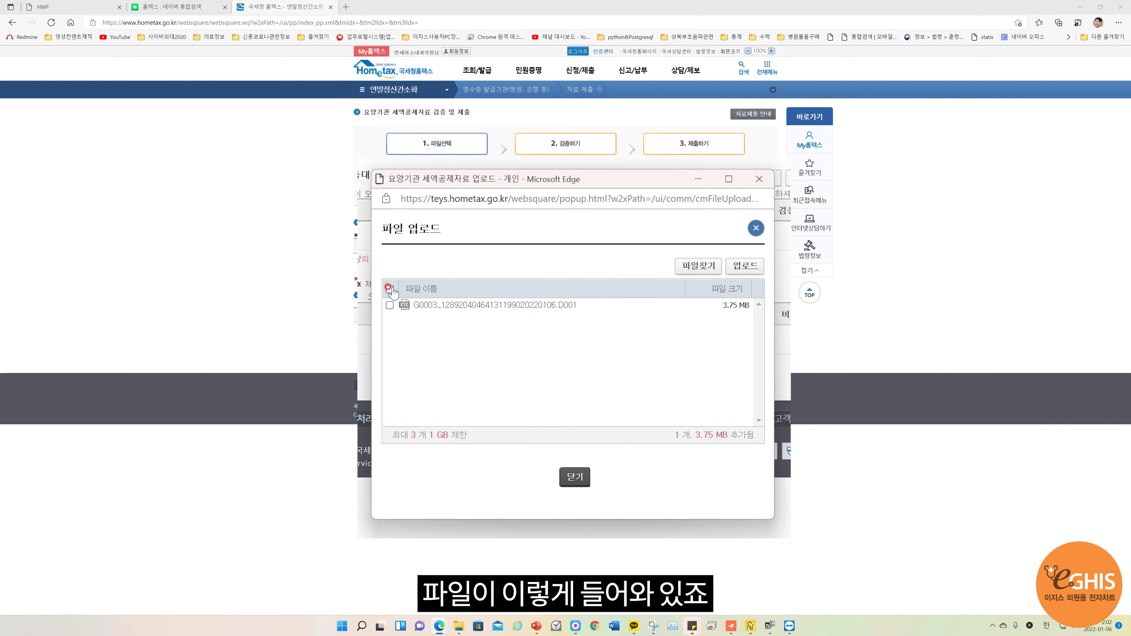
left_click(390, 288)
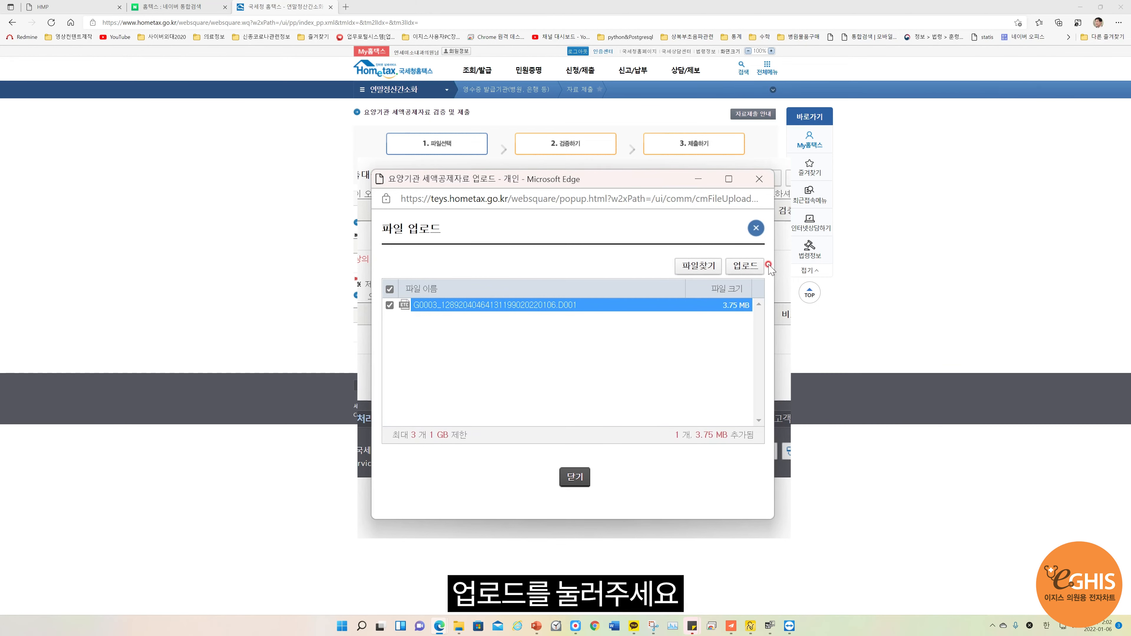
left_click(745, 266)
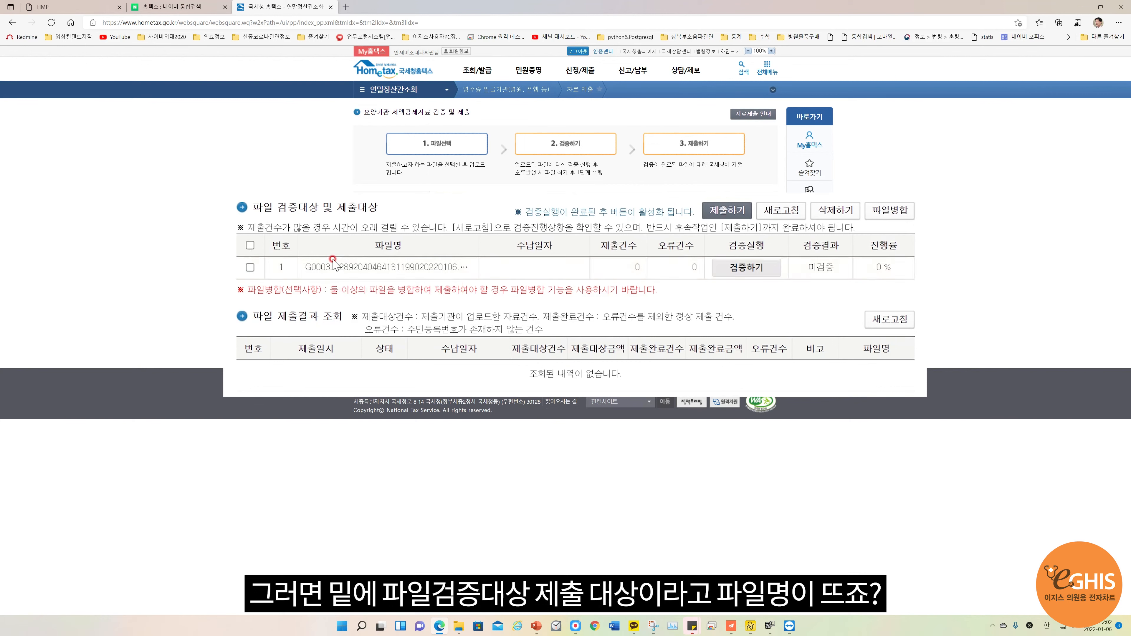
- Widen the 파일명 column of the verification list and run 검증하기 on the uploaded file, accepting the confirmation
left_click_drag(497, 258, 496, 258)
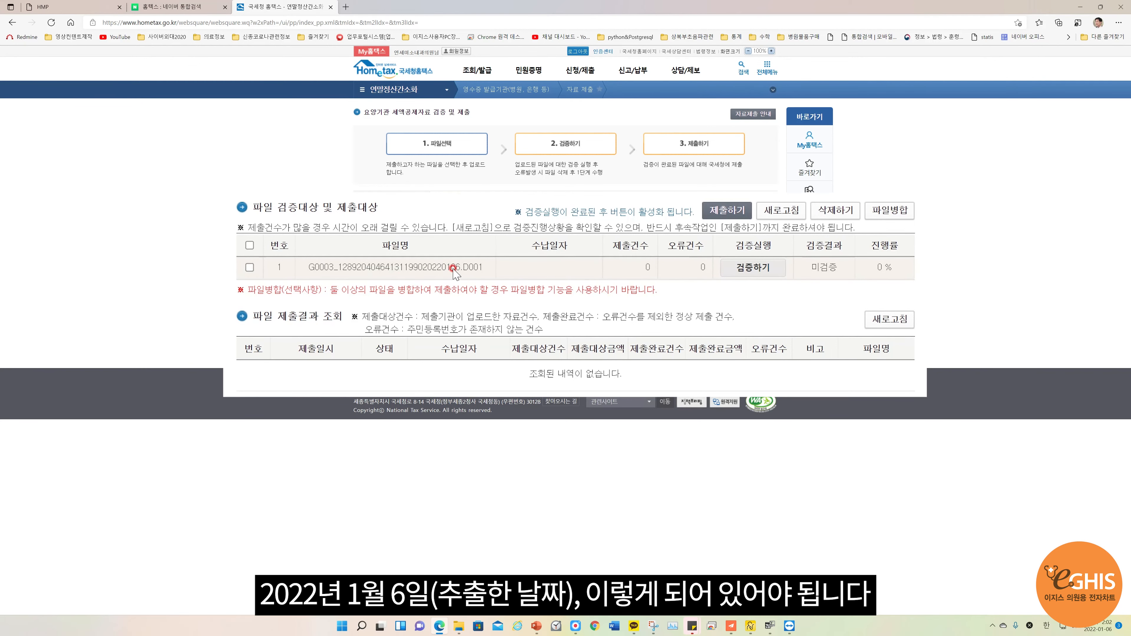
left_click(752, 267)
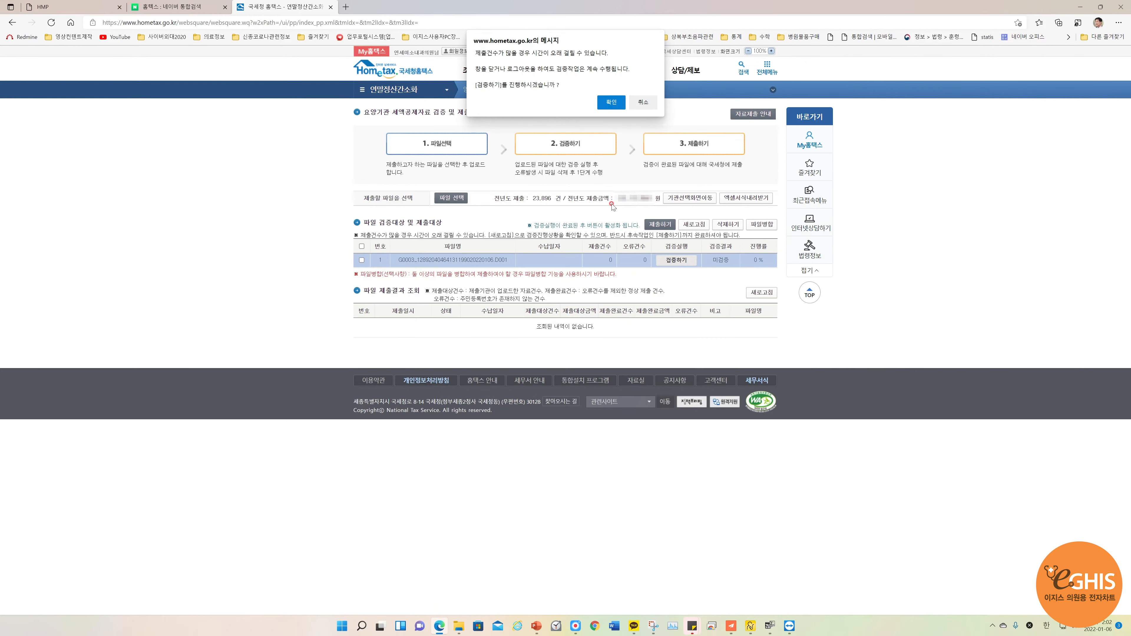
left_click(604, 102)
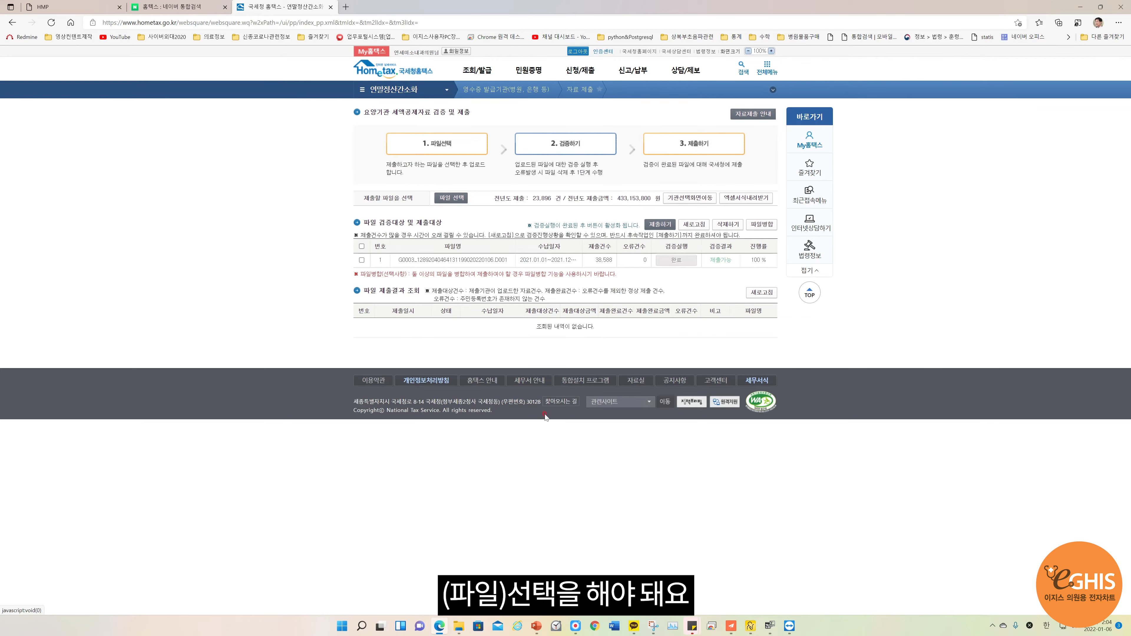
- Submit the verified file to the tax office and refresh the 파일 제출결과 조회 list
left_click(361, 246)
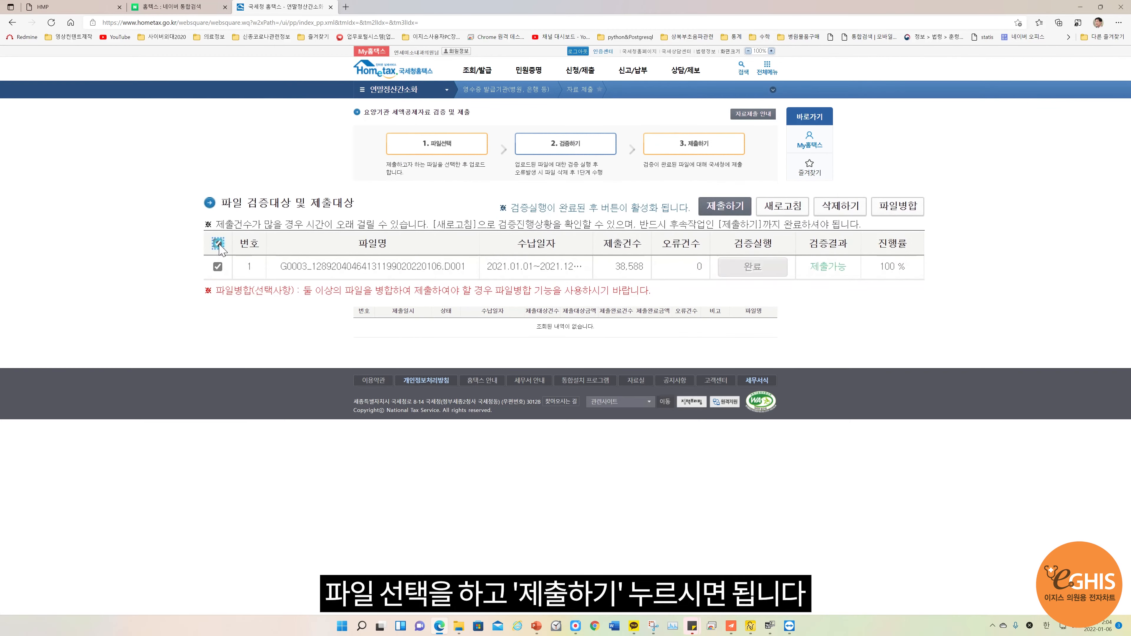
left_click(717, 208)
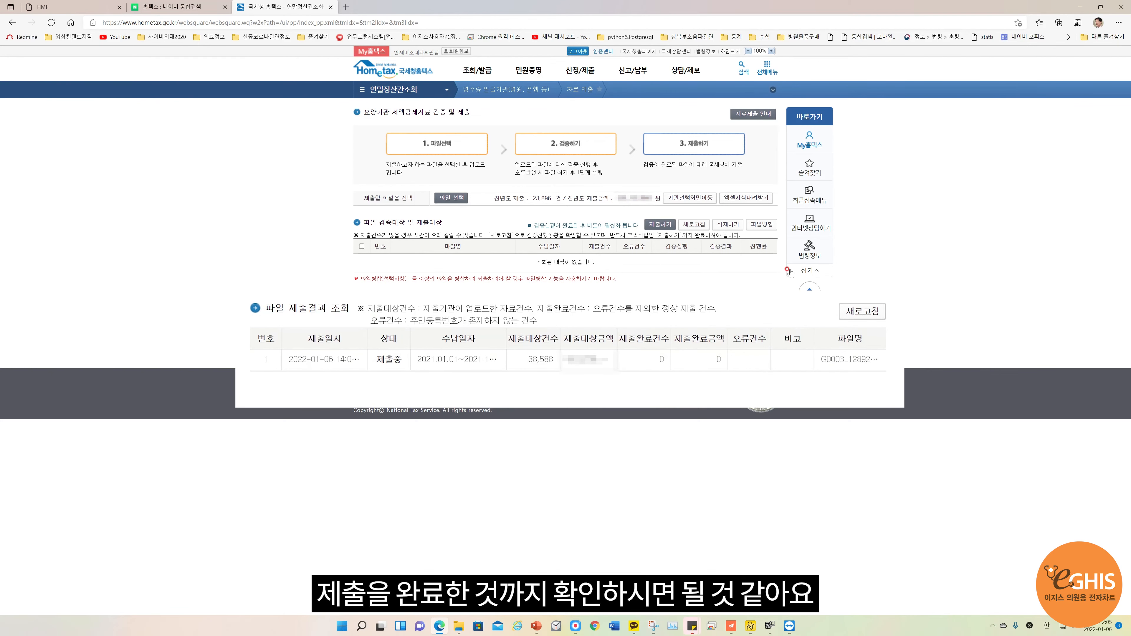
left_click(848, 310)
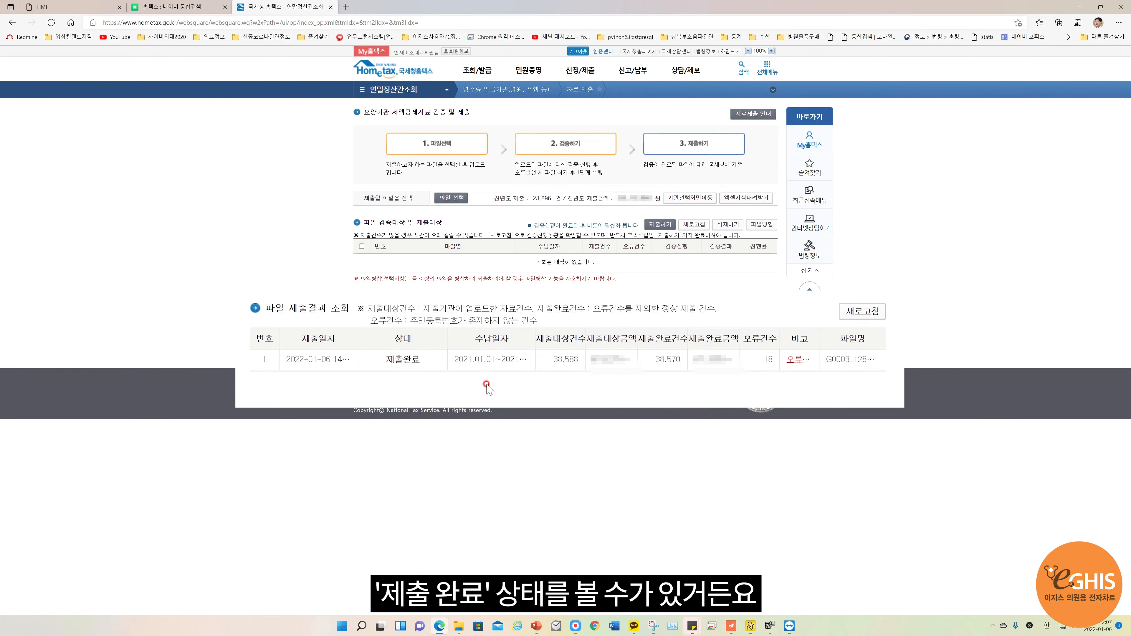
- Open the error details of the submitted file, review the 오류내역 entries and close the 오류조회 window
left_click(792, 363)
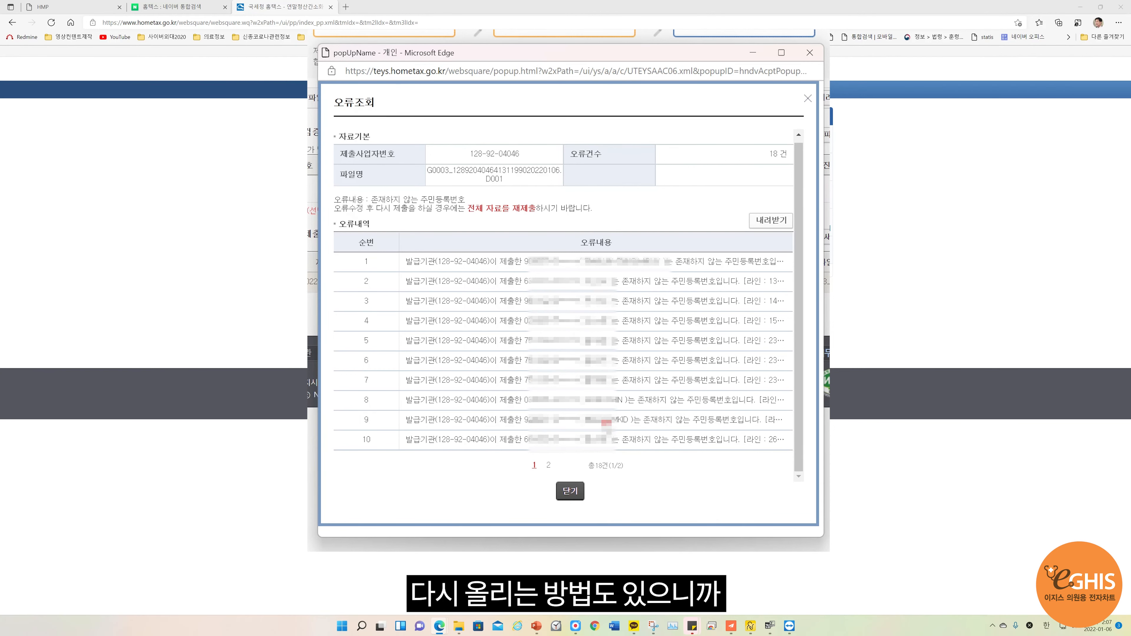
left_click(563, 258)
left_click(570, 491)
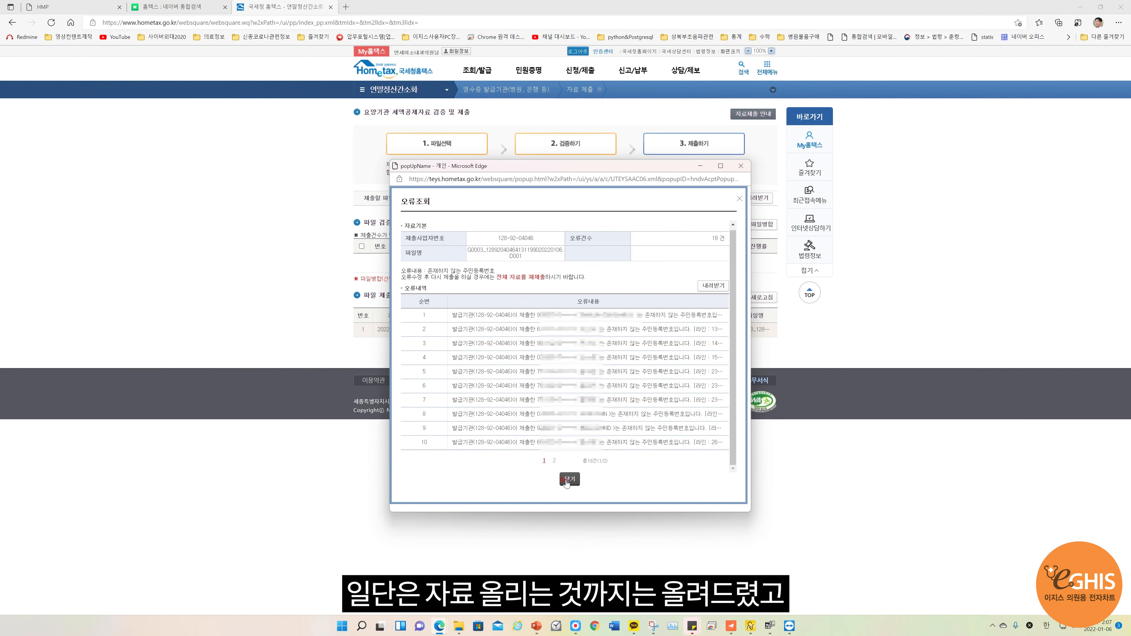
left_click(637, 486)
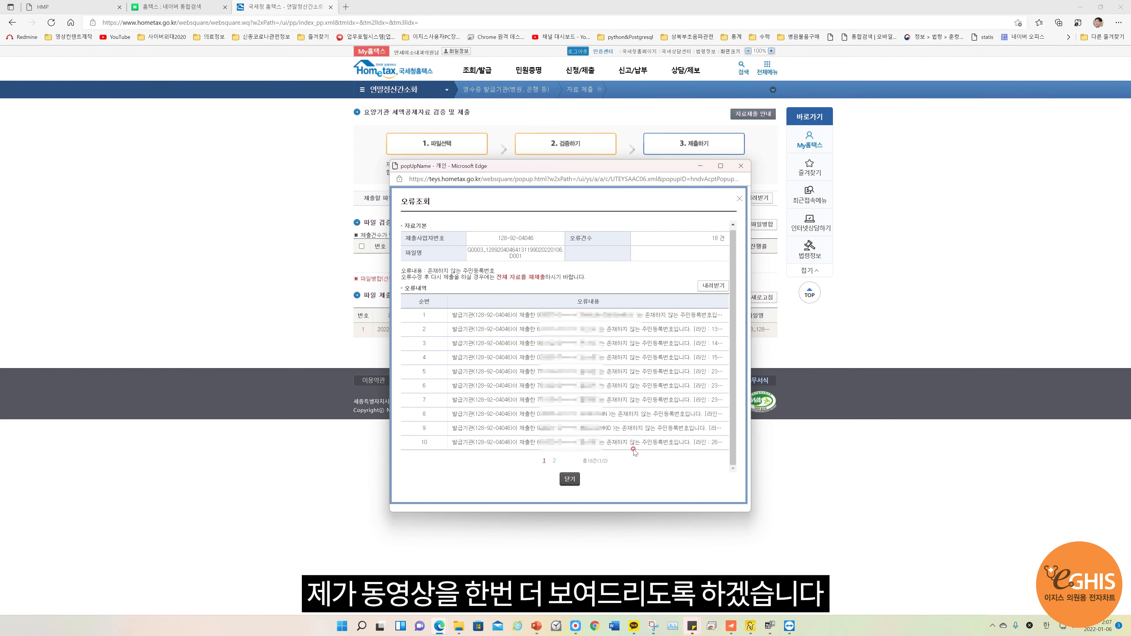
left_click(741, 166)
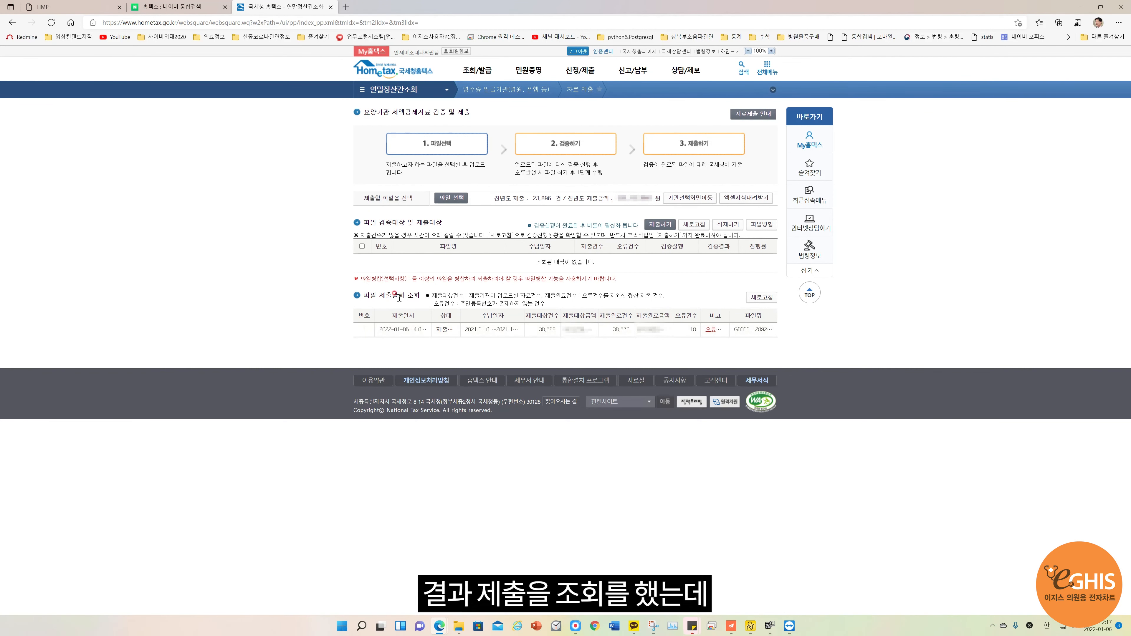
- Adjust the column widths of the 파일 제출결과 조회 table to check the submission status and error columns
left_click_drag(460, 316, 470, 315)
left_click_drag(725, 319, 767, 314)
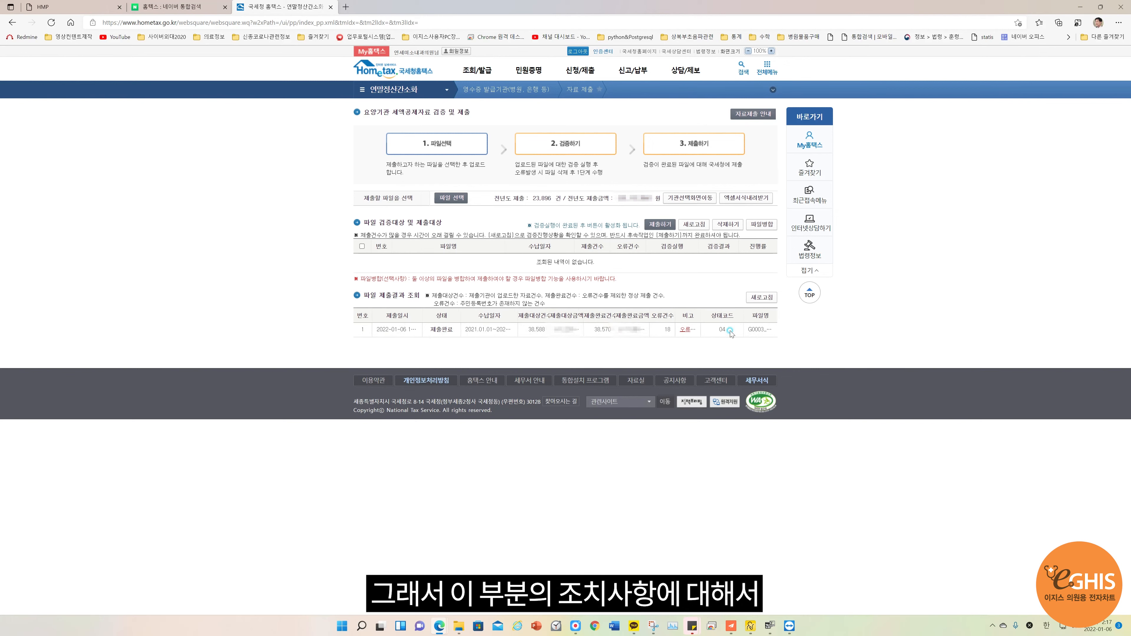
- Reopen the error details of the submitted file, then reposition and widen the 오류조회 window
left_click(688, 329)
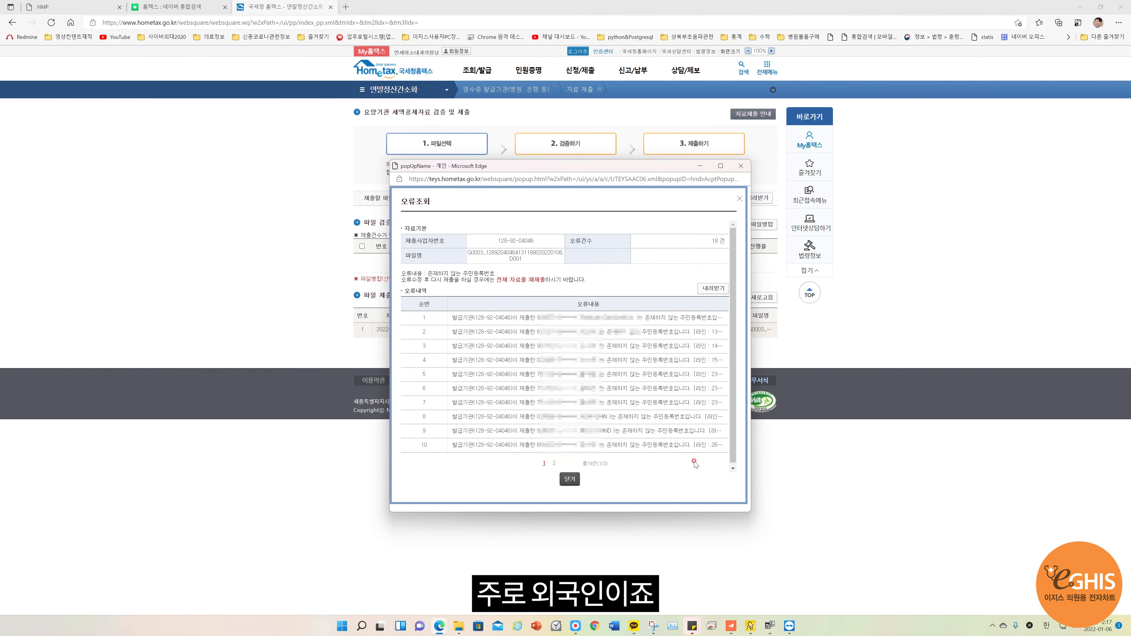
left_click(573, 485)
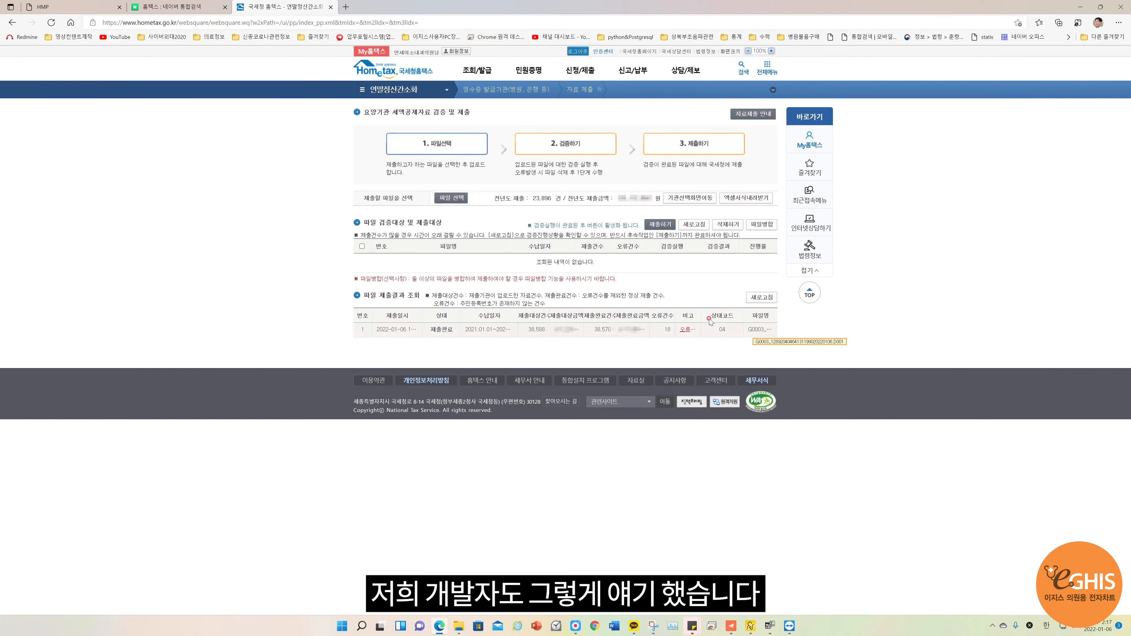
left_click(687, 328)
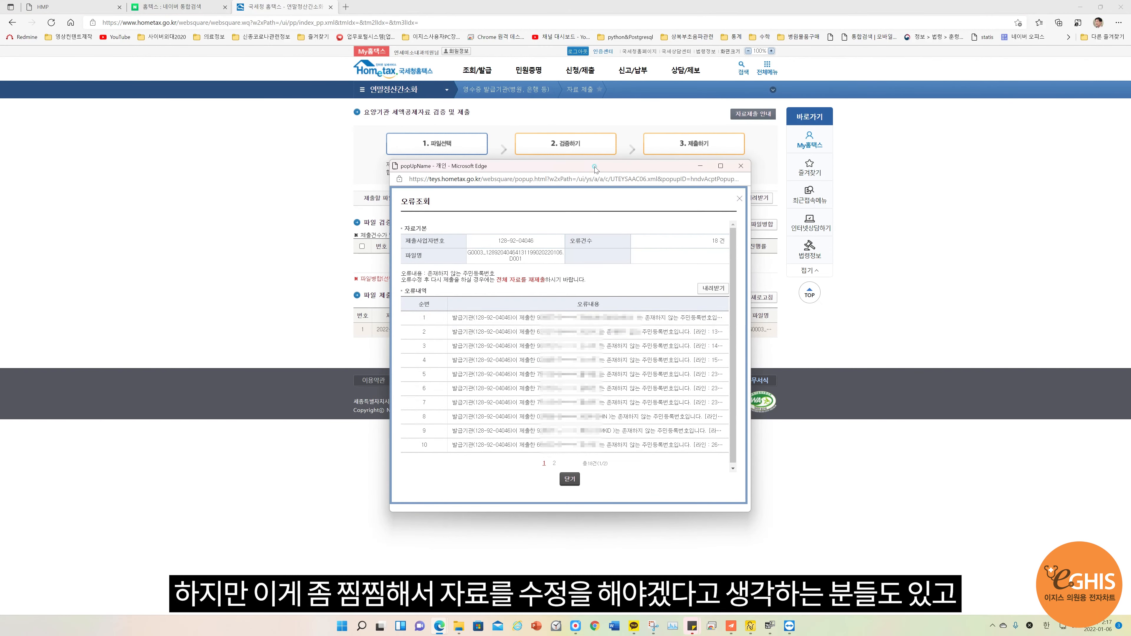
left_click_drag(594, 168, 362, 173)
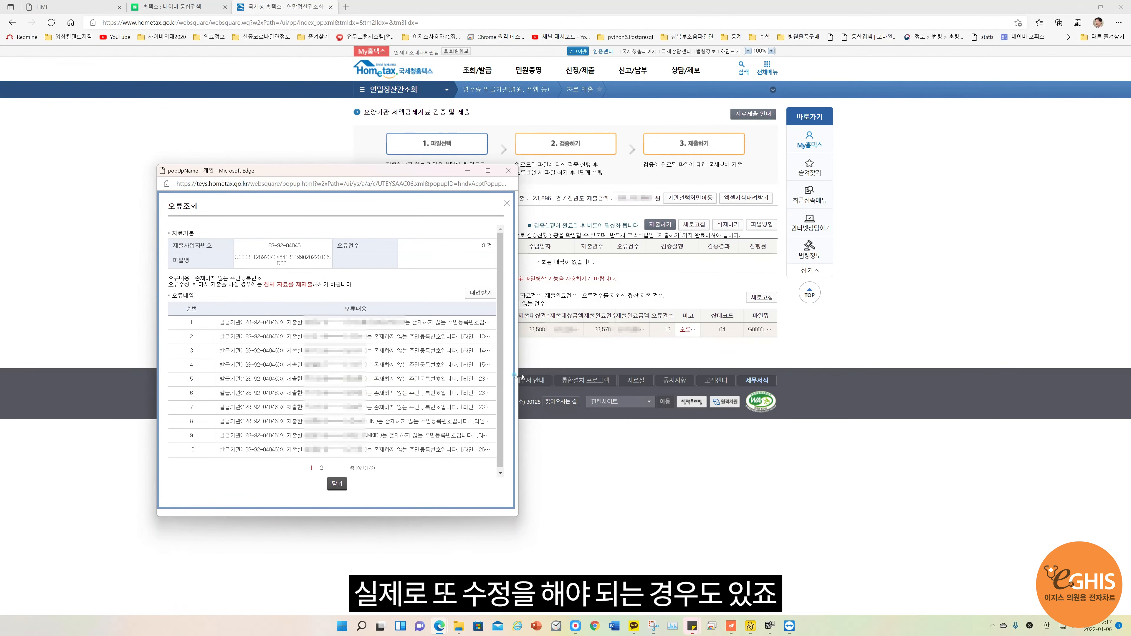
left_click_drag(518, 377, 651, 377)
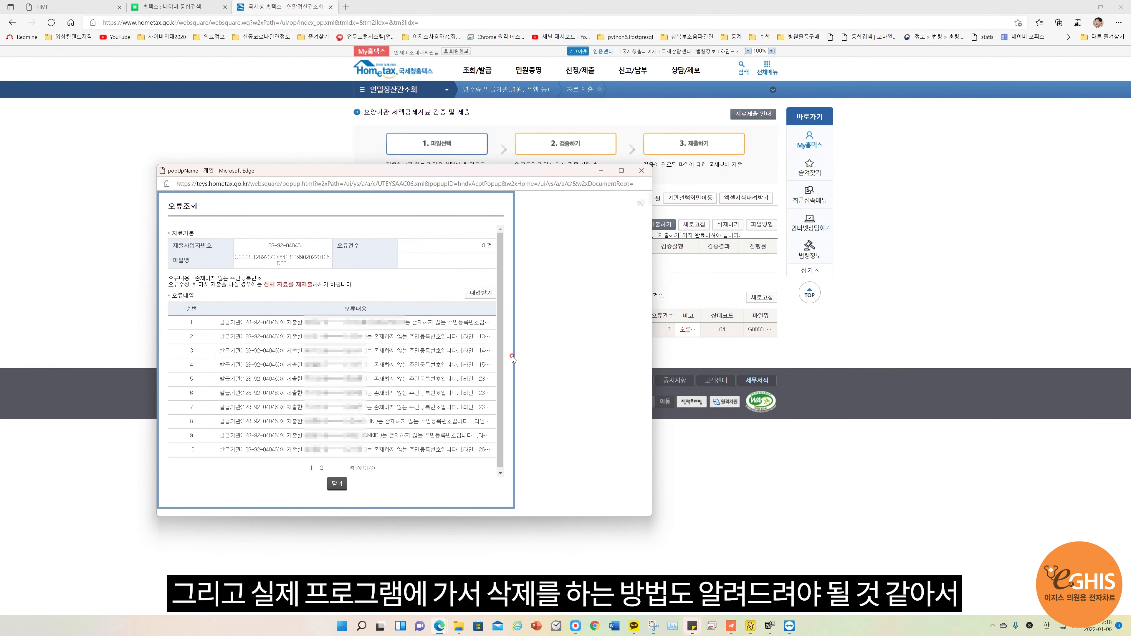
- Review both pages of the 오류내역 list and bring up the eGHIS deduction screen alongside it
left_click(321, 468)
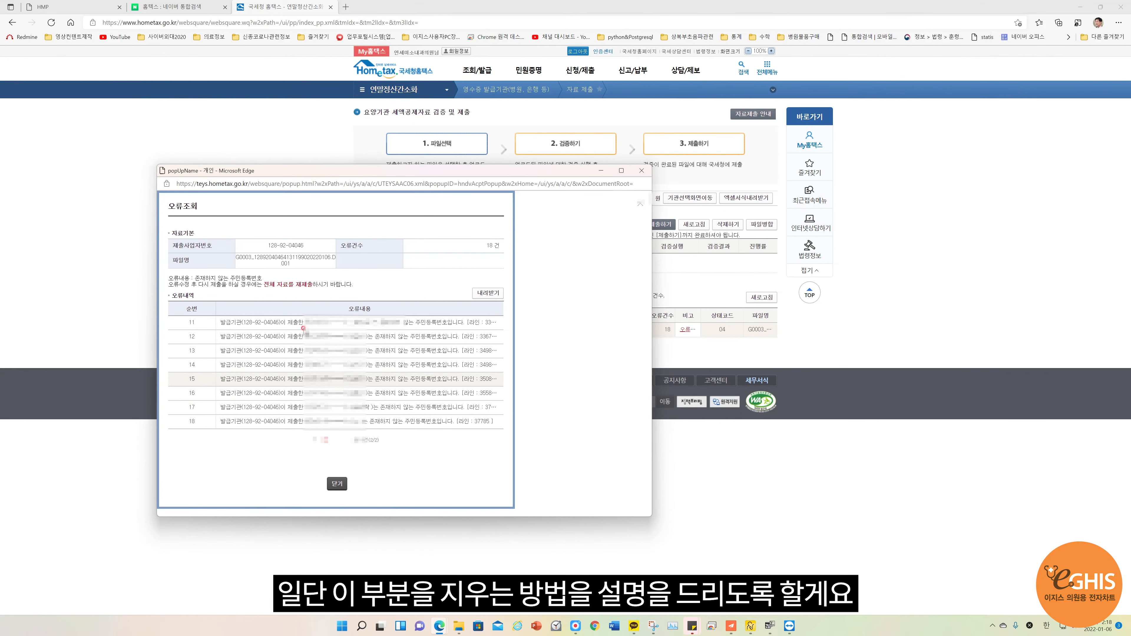
left_click(314, 440)
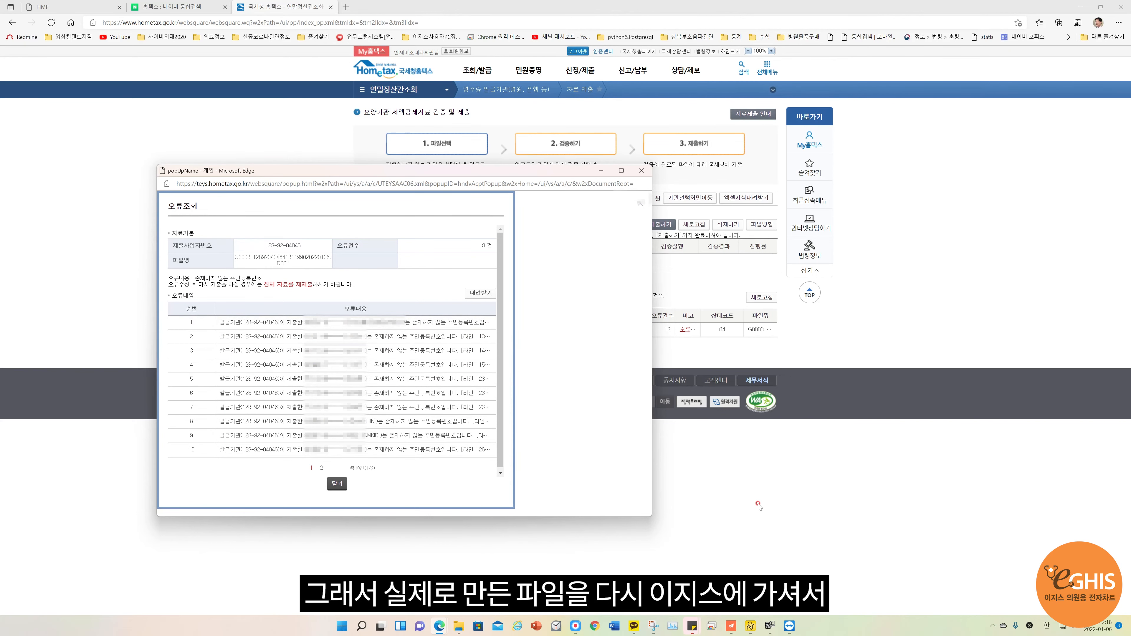
left_click(788, 508)
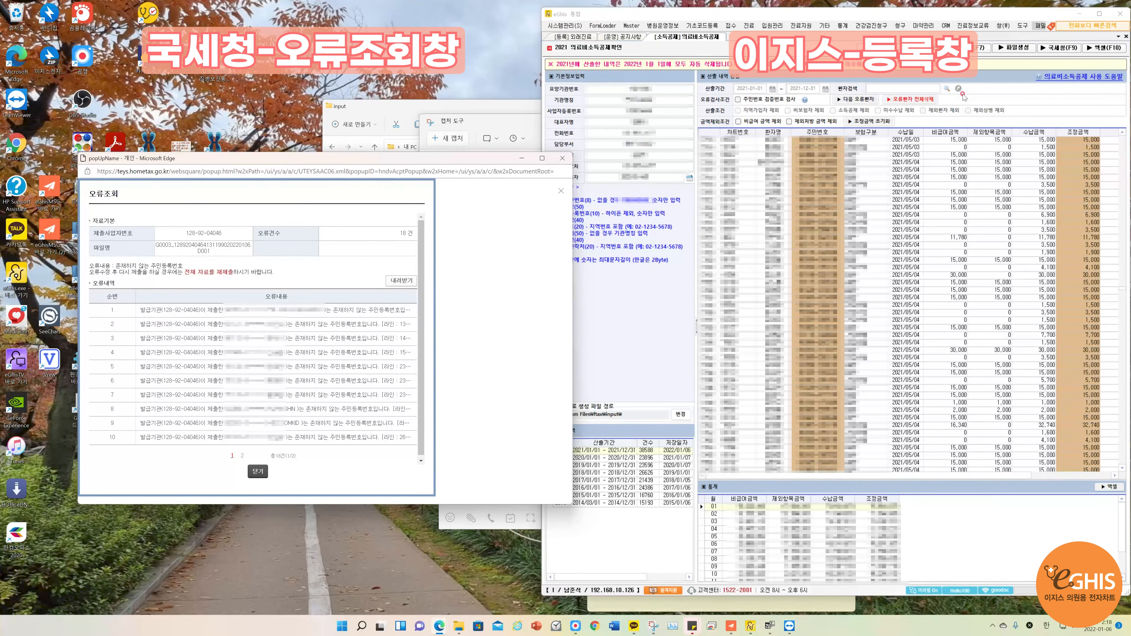
- Search the eGHIS 산출 내역 편집 list for patients matching "EM" and select the 2021/02/01 entry
left_click(891, 91)
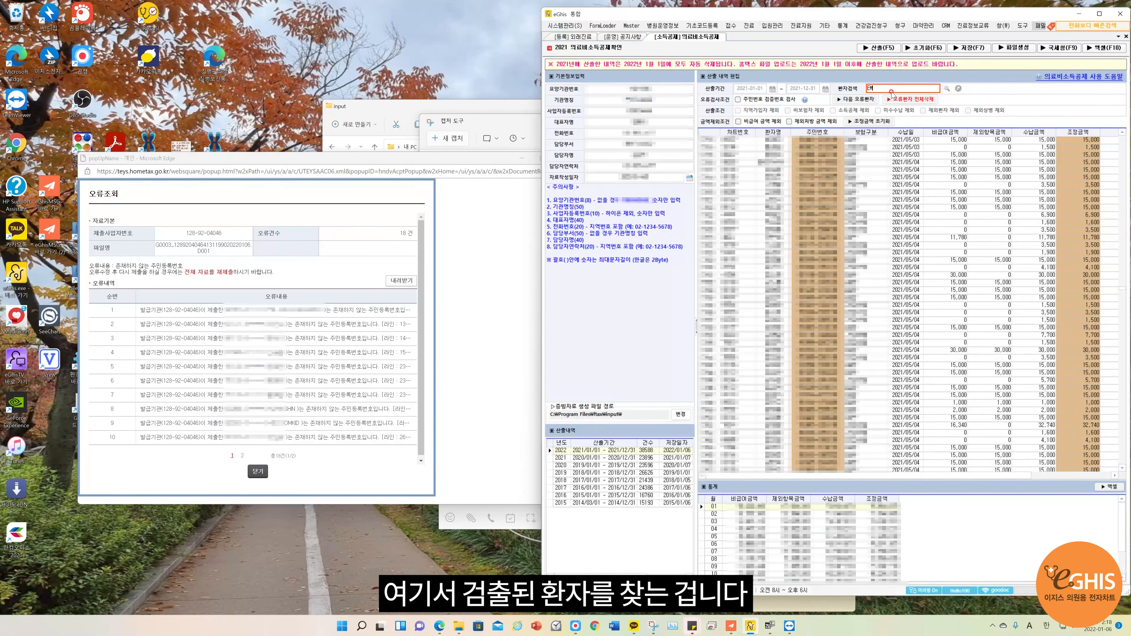
type("EM")
key("Return")
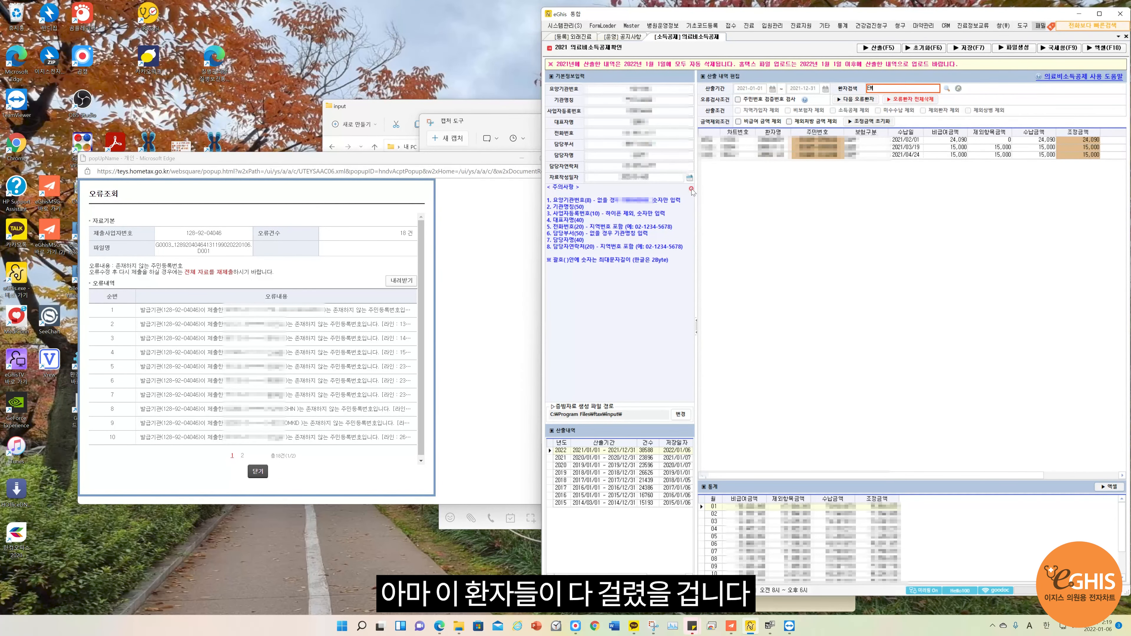
left_click(708, 140)
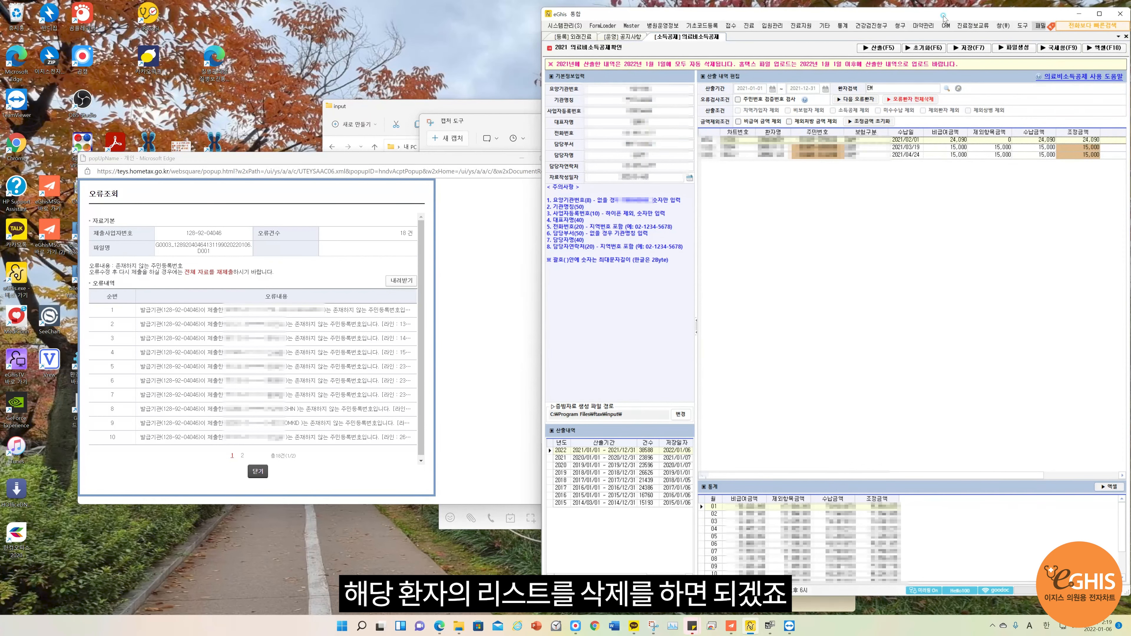
- Shift and widen the eGHIS window to show the 오류내용 column, and widen the 환자명 column
left_click_drag(986, 16, 909, 16)
left_click_drag(1064, 158, 1127, 157)
left_click(704, 147)
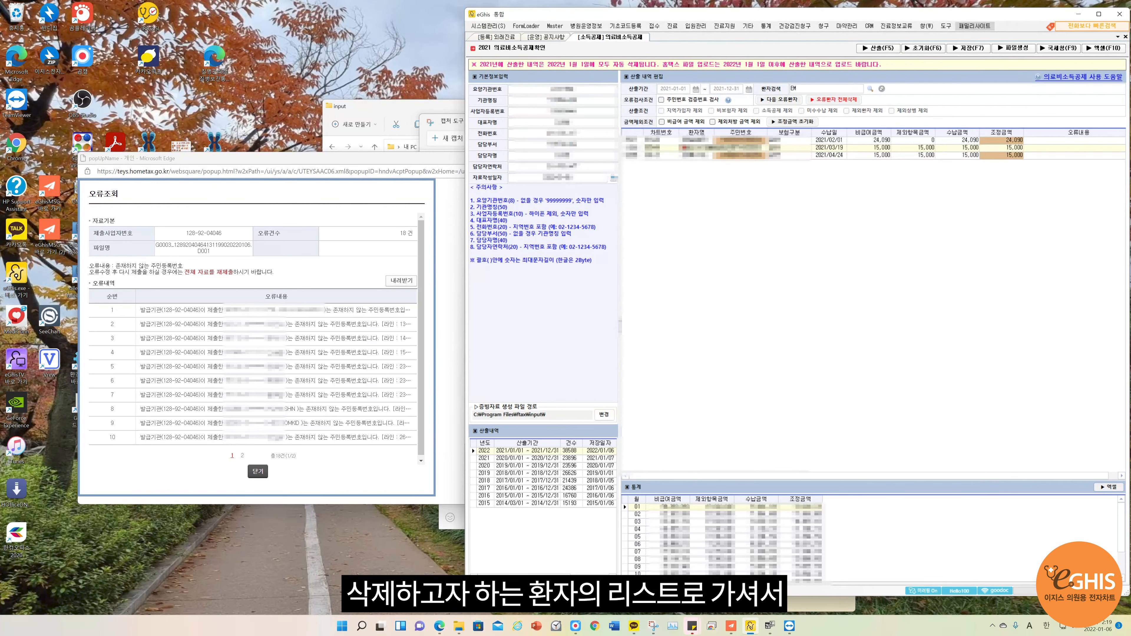
right_click(684, 149)
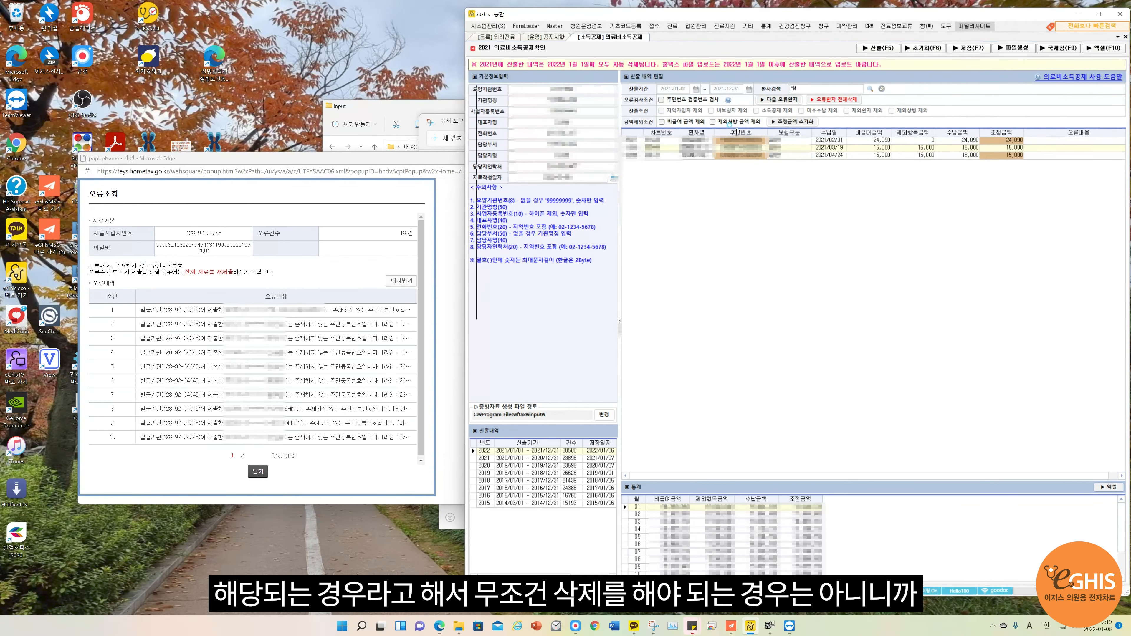
left_click_drag(714, 132, 737, 132)
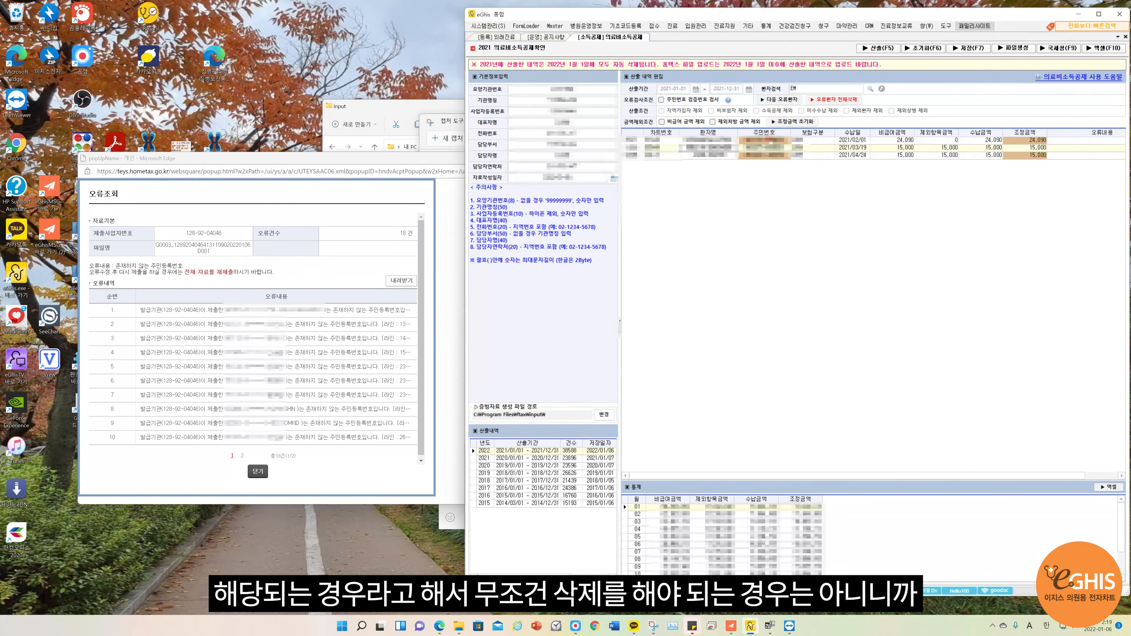
- Exclude all entries of the patient on the 2021/02/01 row from the deduction list
left_click(769, 140)
left_click(707, 139)
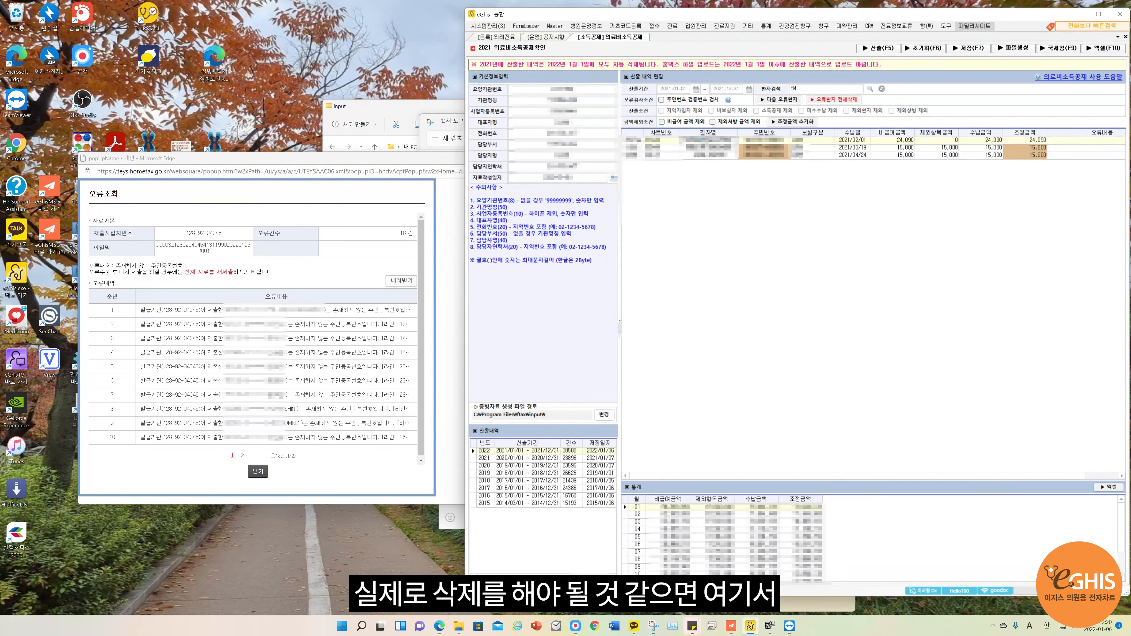
right_click(702, 139)
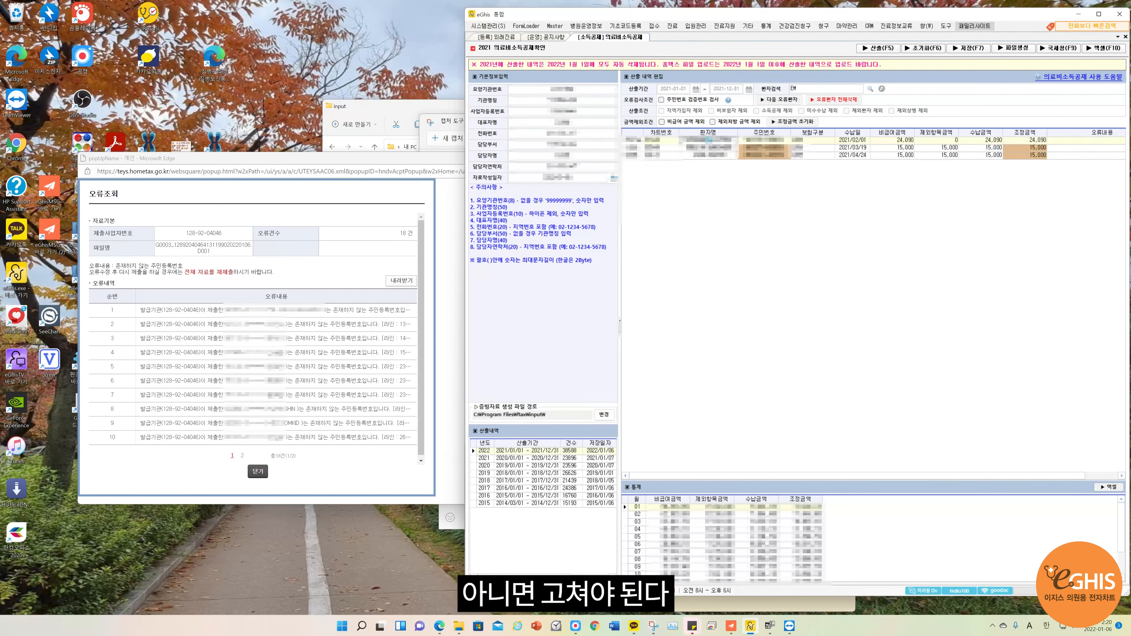
right_click(708, 141)
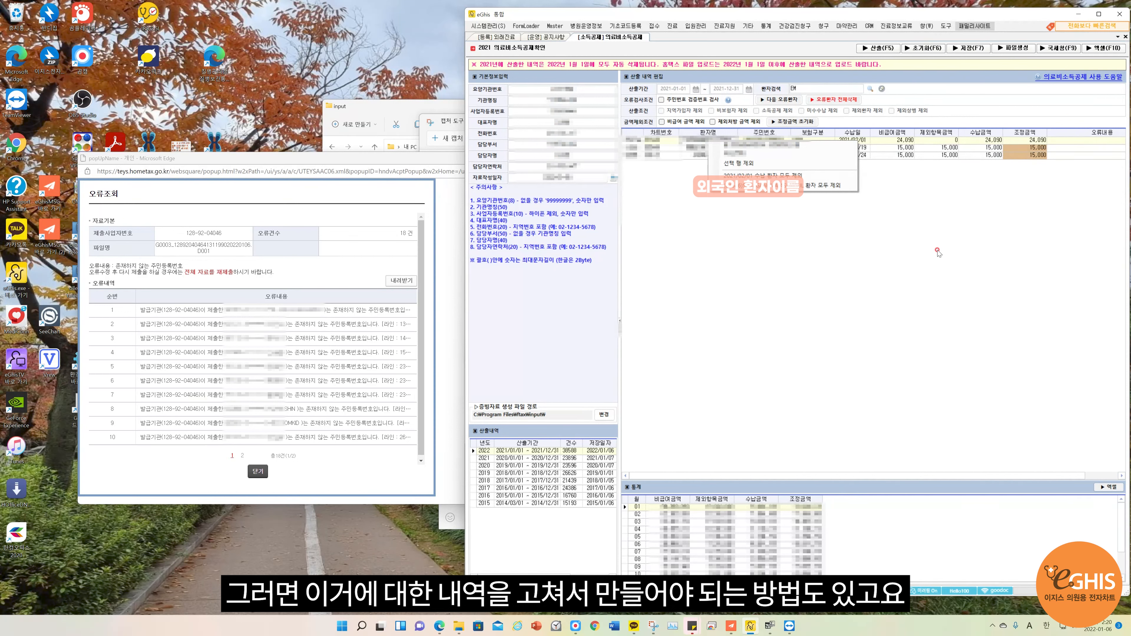
left_click(807, 189)
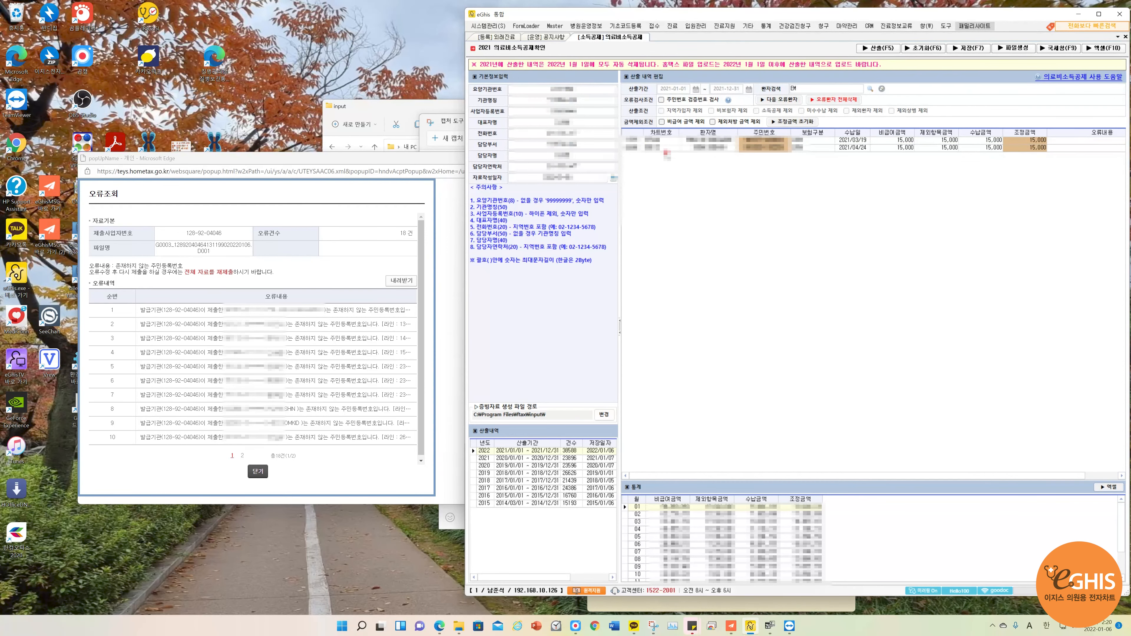
- Replace the patient search with another patient's name from the error list and sort the results by 주민번호
left_click(815, 87)
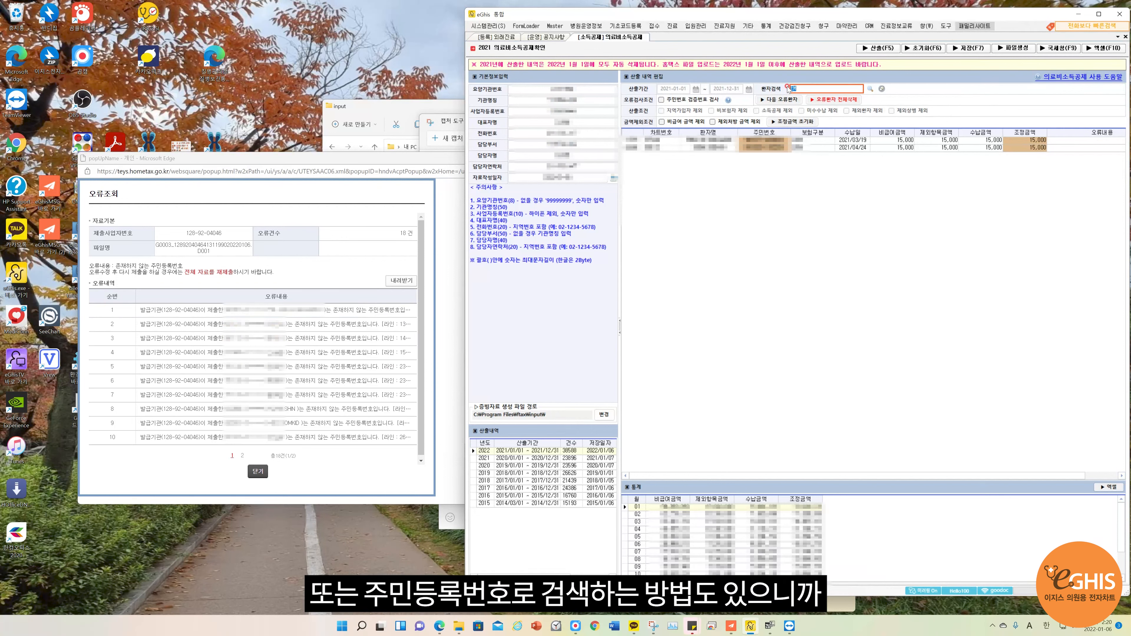
key("BackSpace")
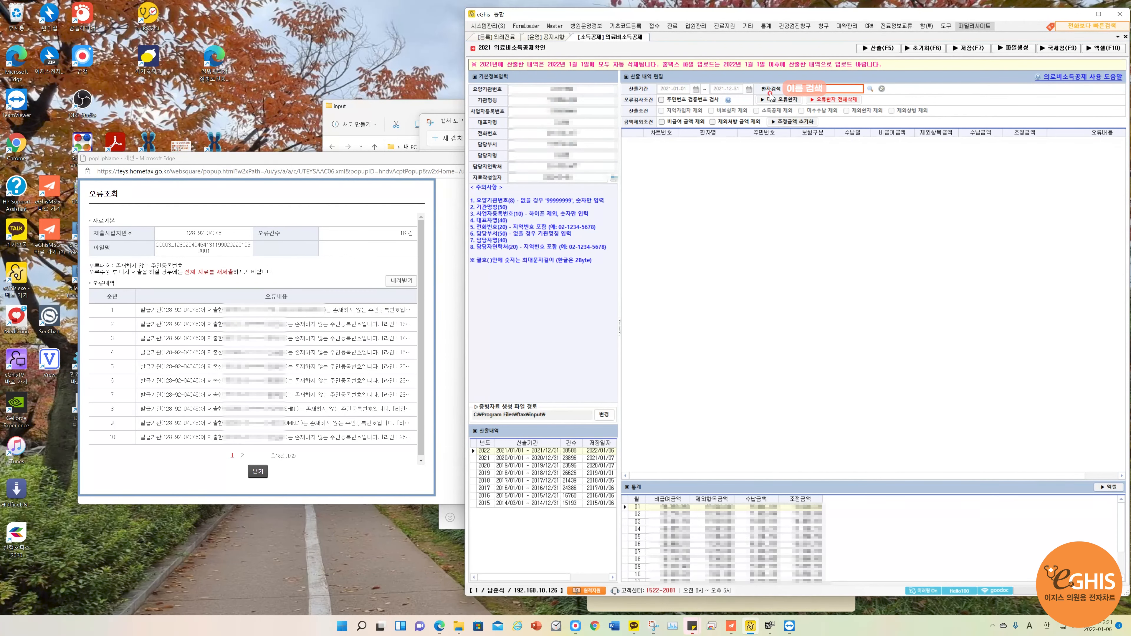
left_click(770, 97)
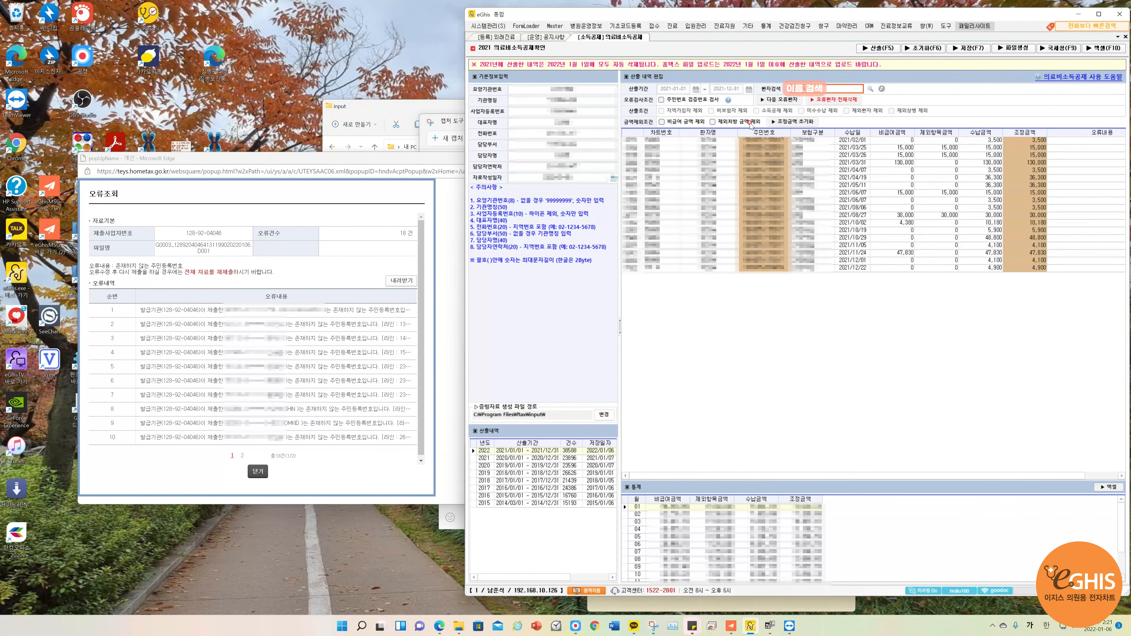
left_click(761, 135)
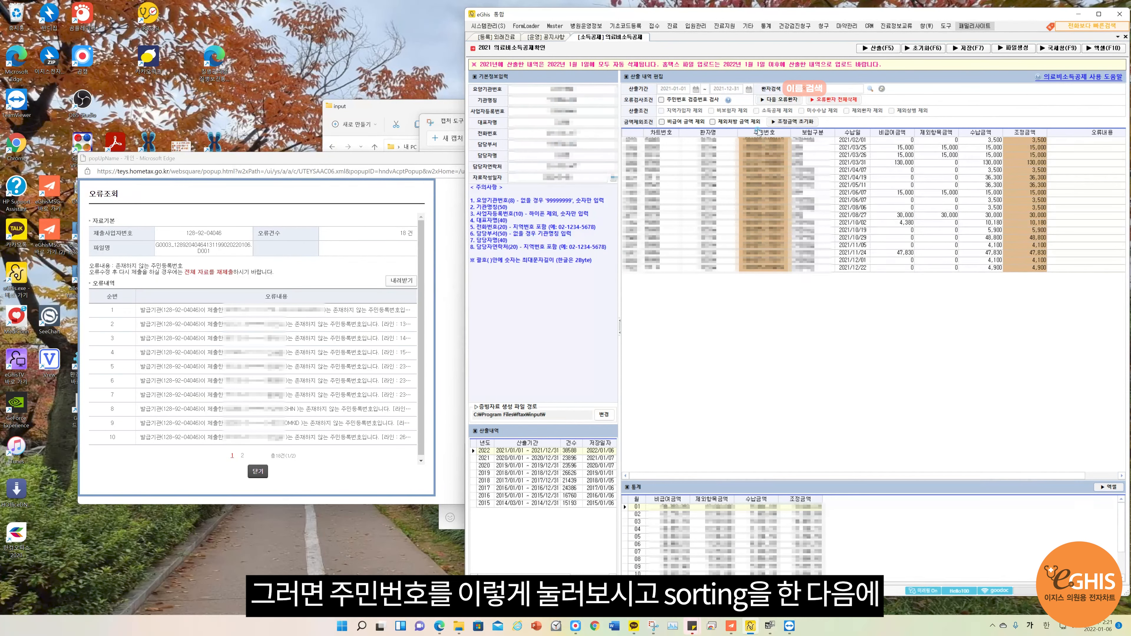
left_click(761, 132)
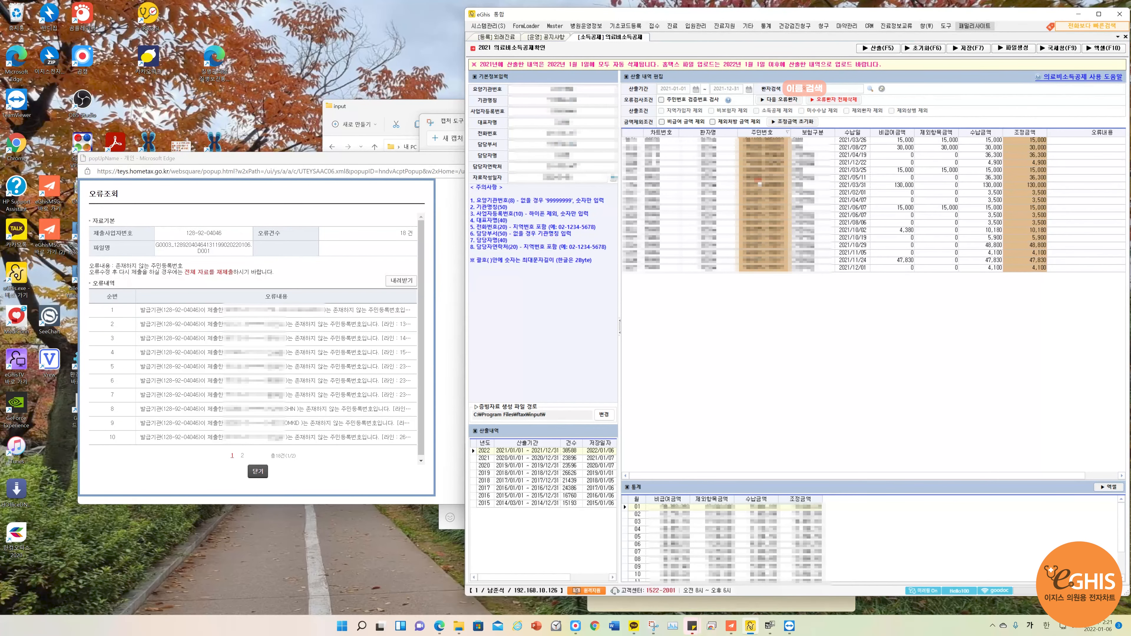
- Exclude all entries of the patient on the 2021/03/31 row from the deduction list
left_click(762, 185)
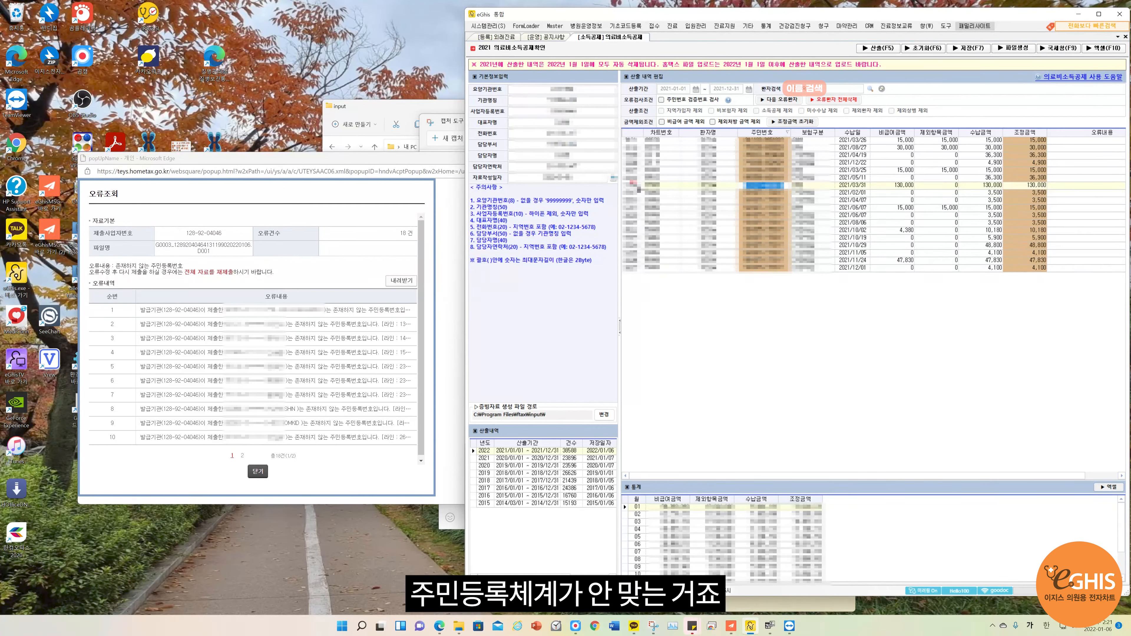
left_click(632, 185)
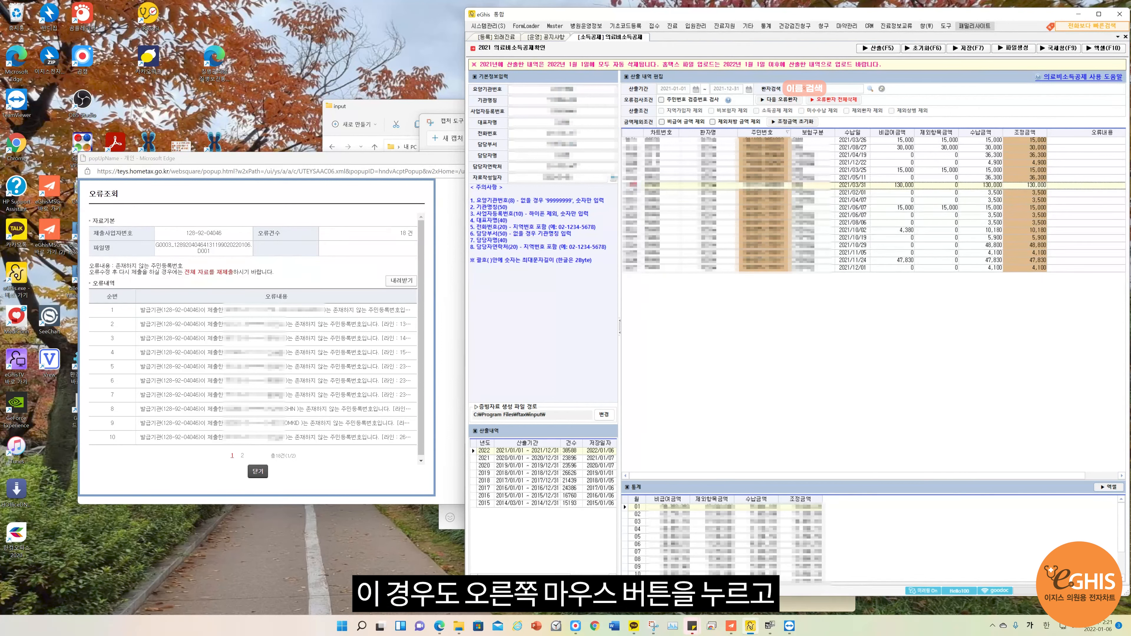
right_click(659, 184)
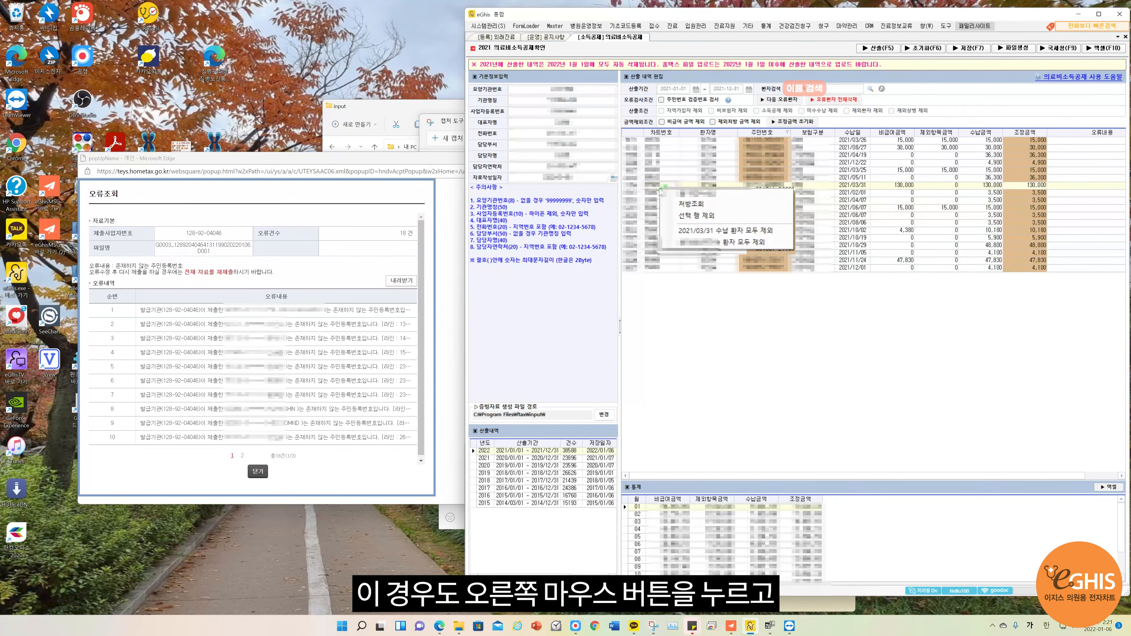
left_click(741, 242)
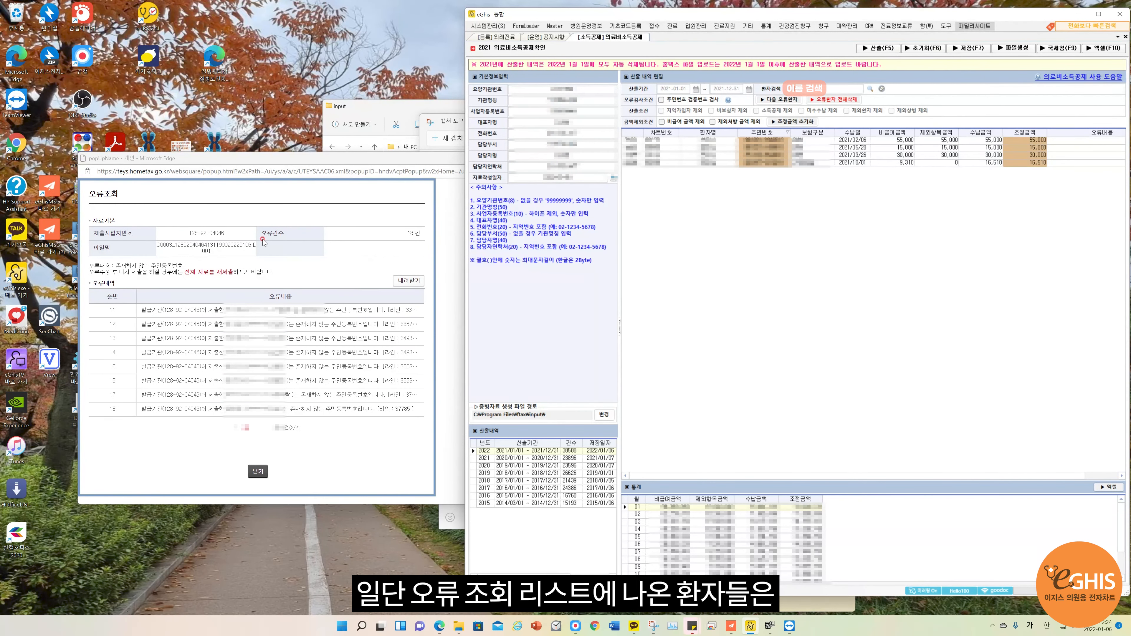
- Return to the first page of 오류내역, move the 오류조회 window up and minimize it
left_click(235, 427)
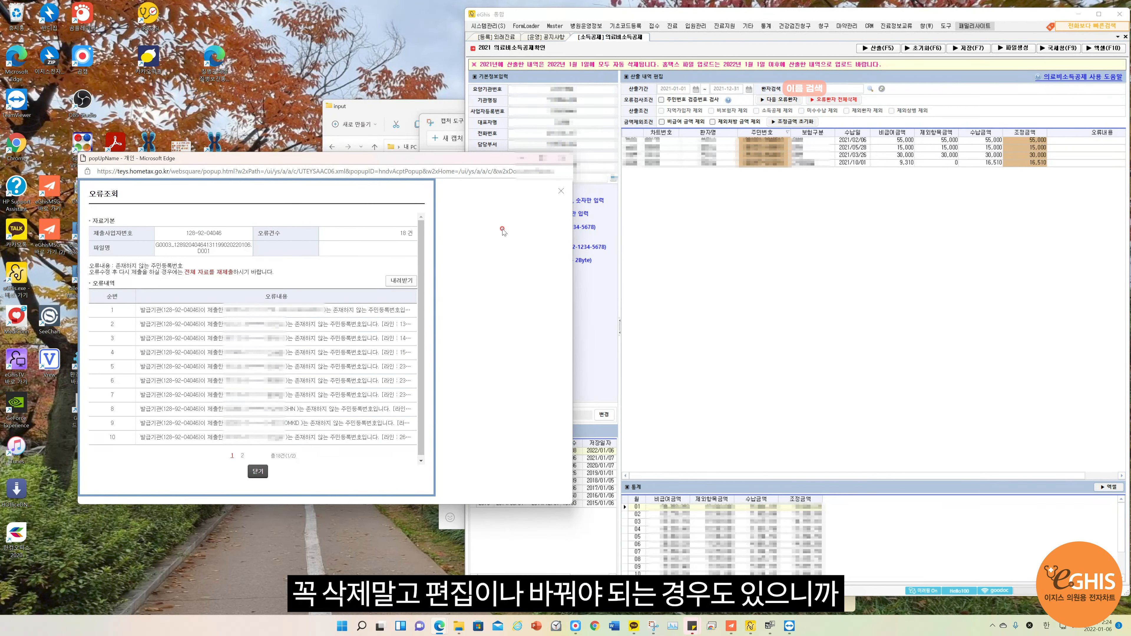
left_click_drag(411, 160, 407, 116)
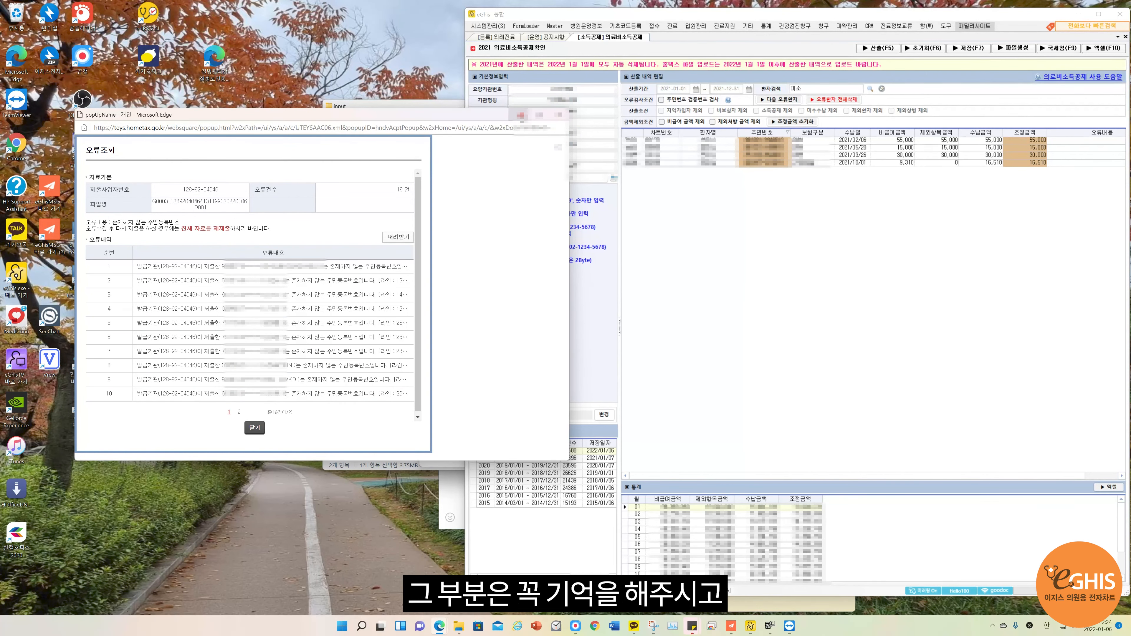
left_click(518, 114)
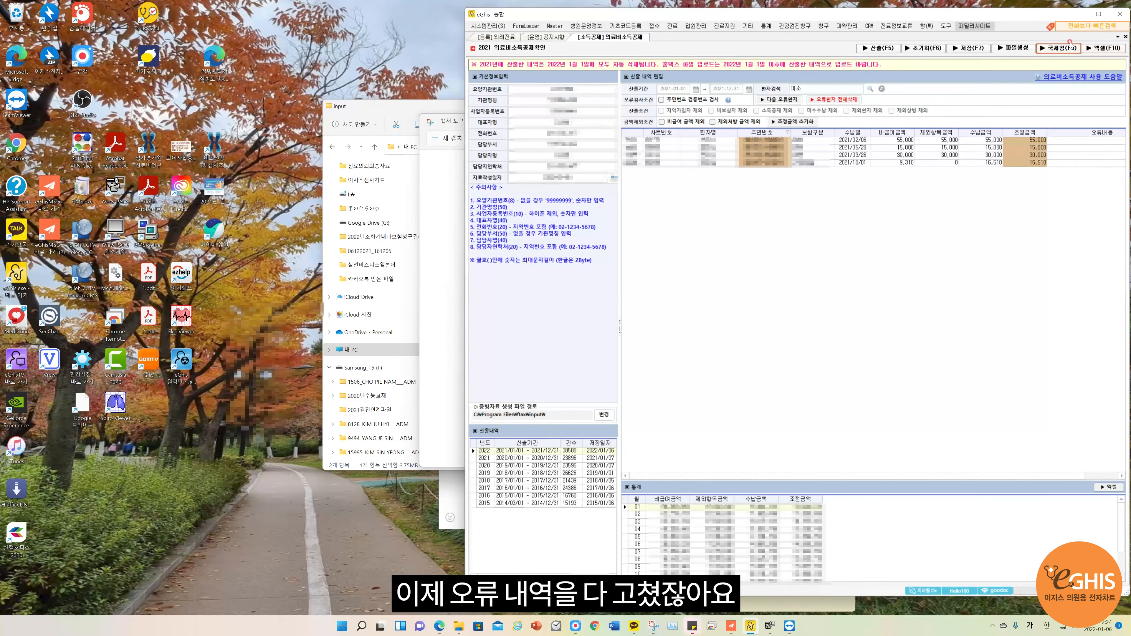
- Maximize the eGHIS window and select the 2022 record in 산출내역 for regenerating the file
left_click(1098, 14)
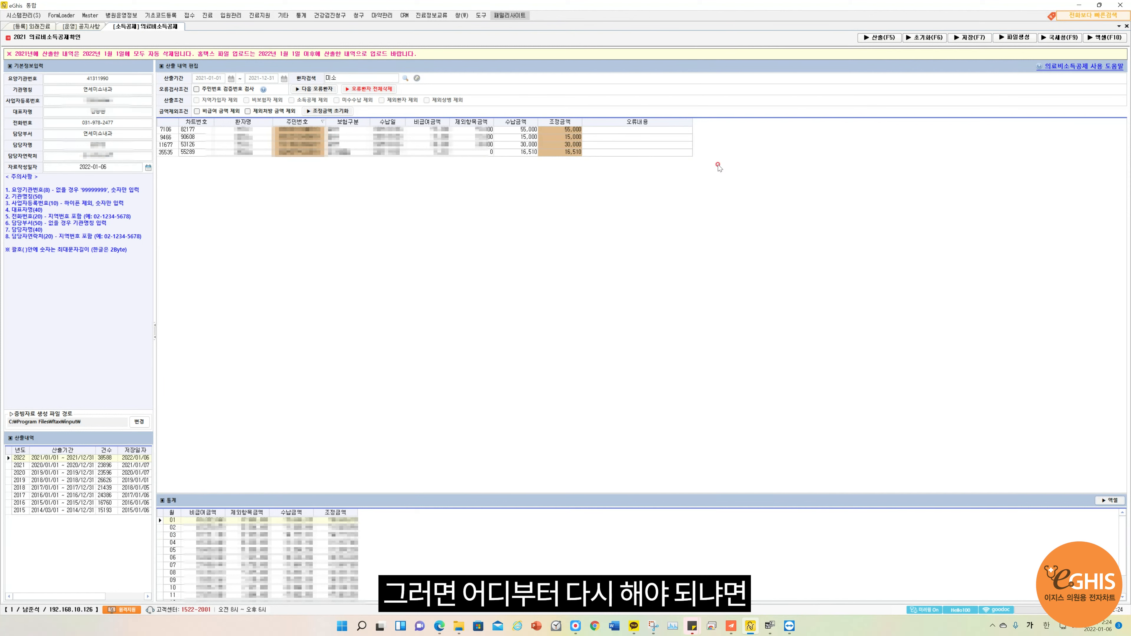
left_click(1015, 36)
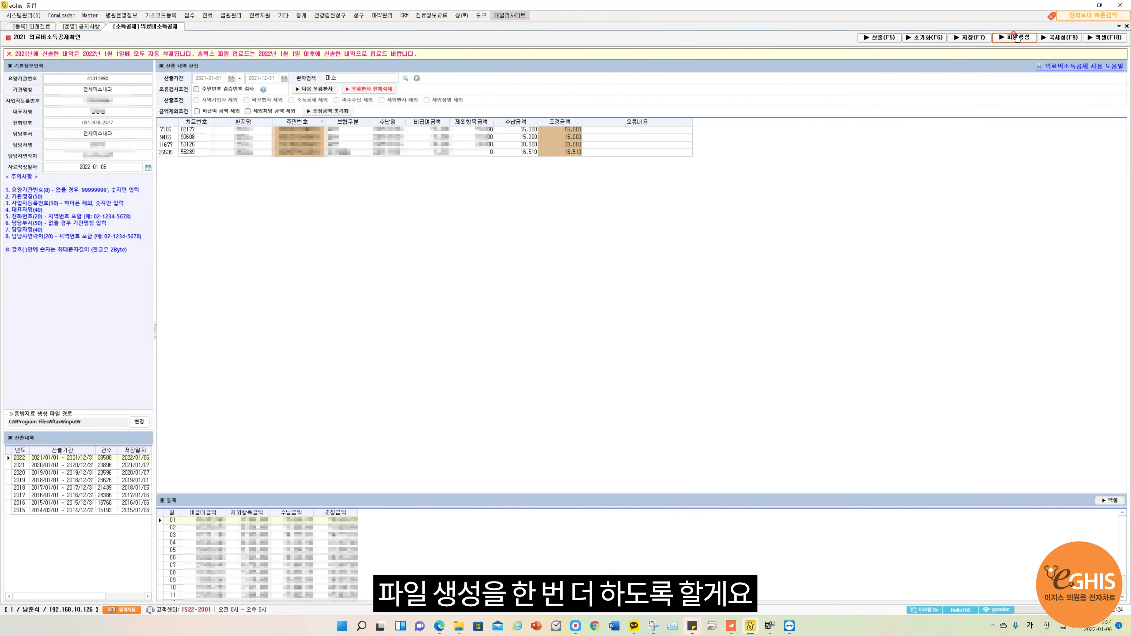
left_click(39, 458)
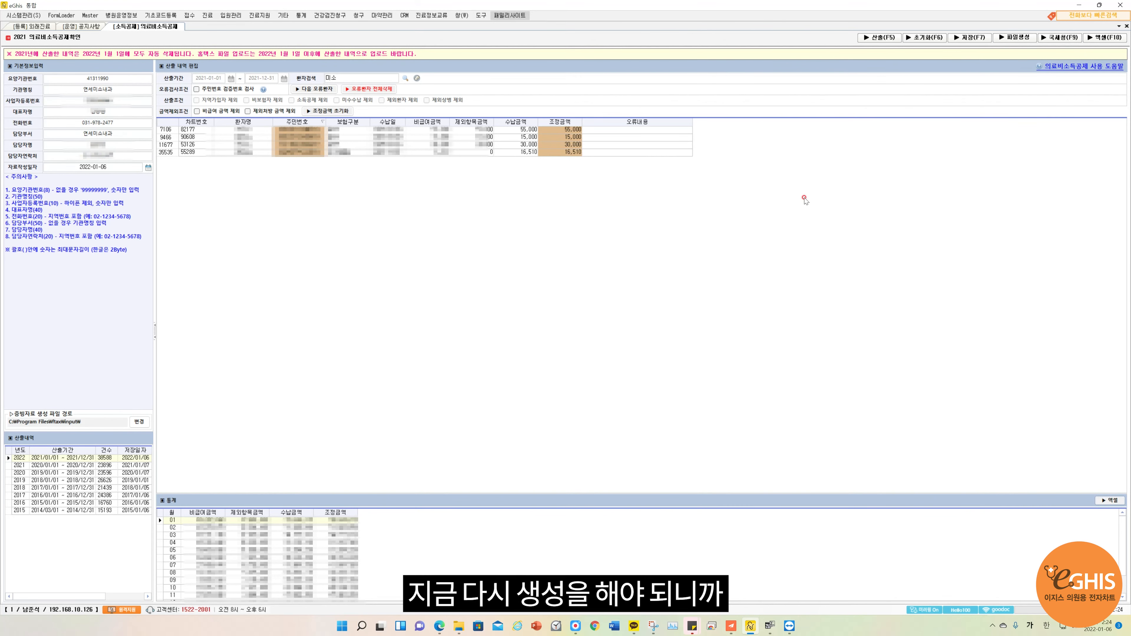
- Clear the patient search and reload the full list of deduction entries
double_click(348, 77)
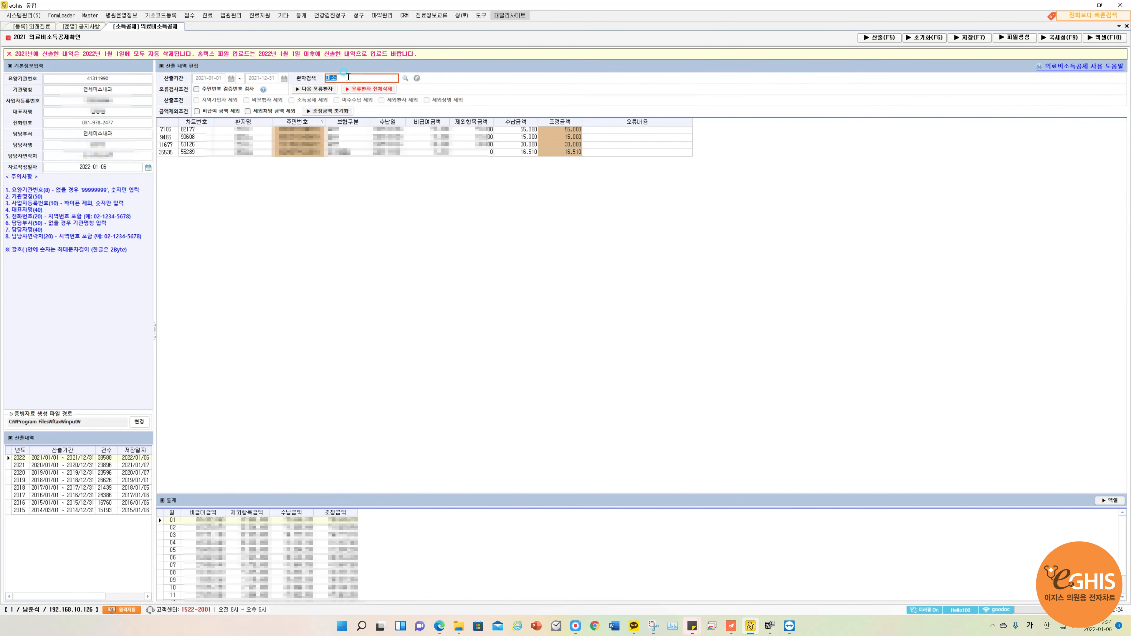
key("BackSpace")
left_click(404, 117)
key("Return")
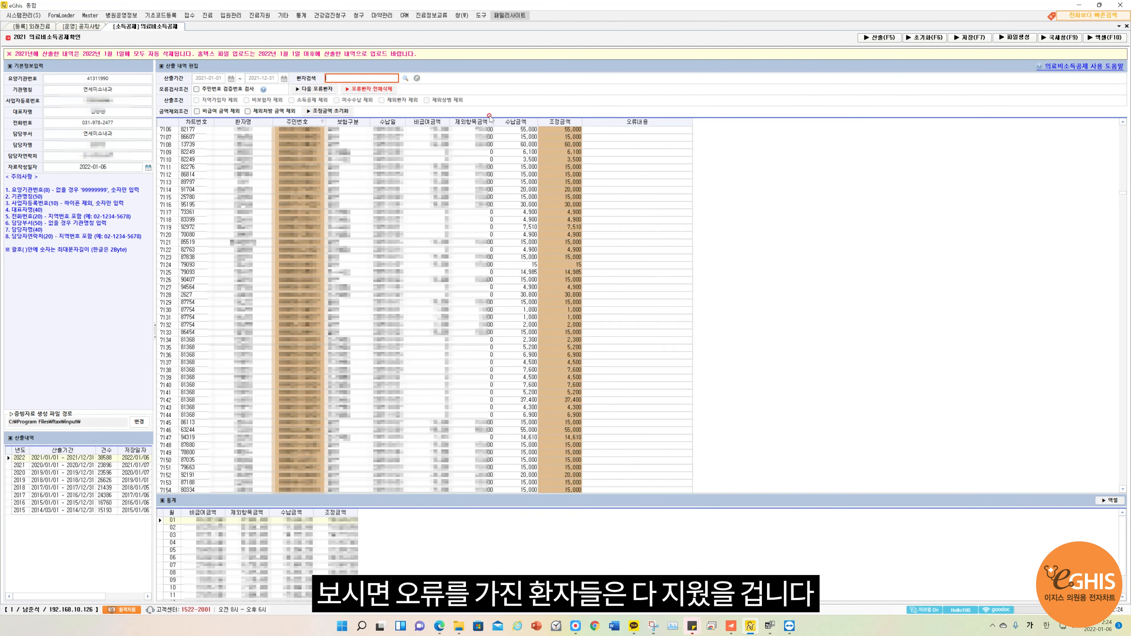
- Regenerate the deduction file, switch to File Explorer and check the modified date of the 20220106.D001 file in the refreshed input folder
left_click(1008, 39)
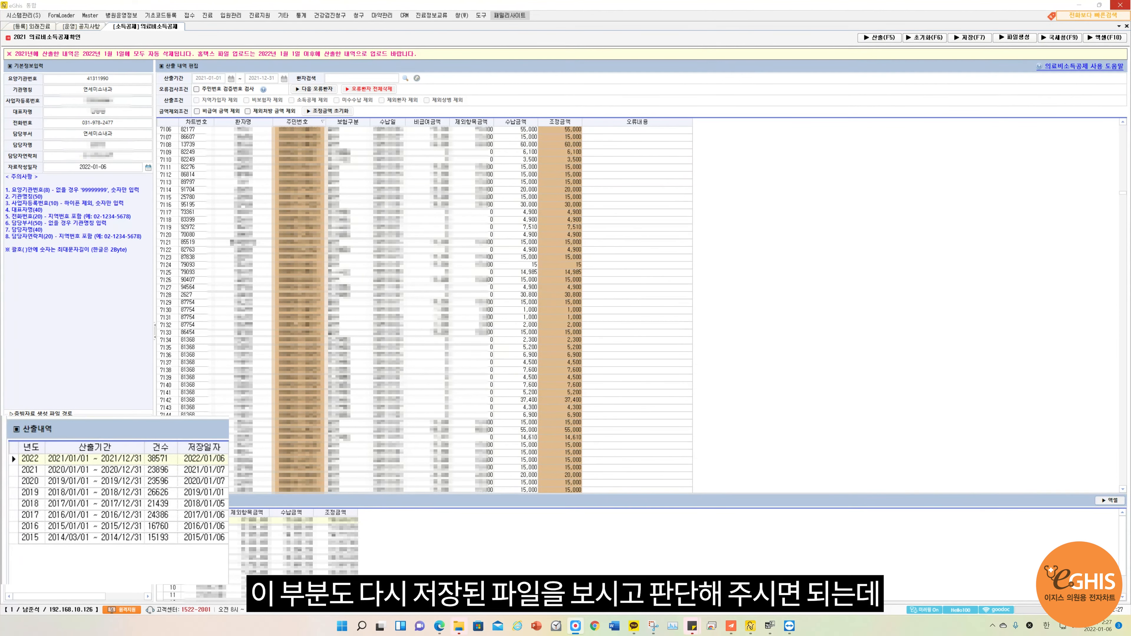
left_click(458, 626)
left_click(815, 236)
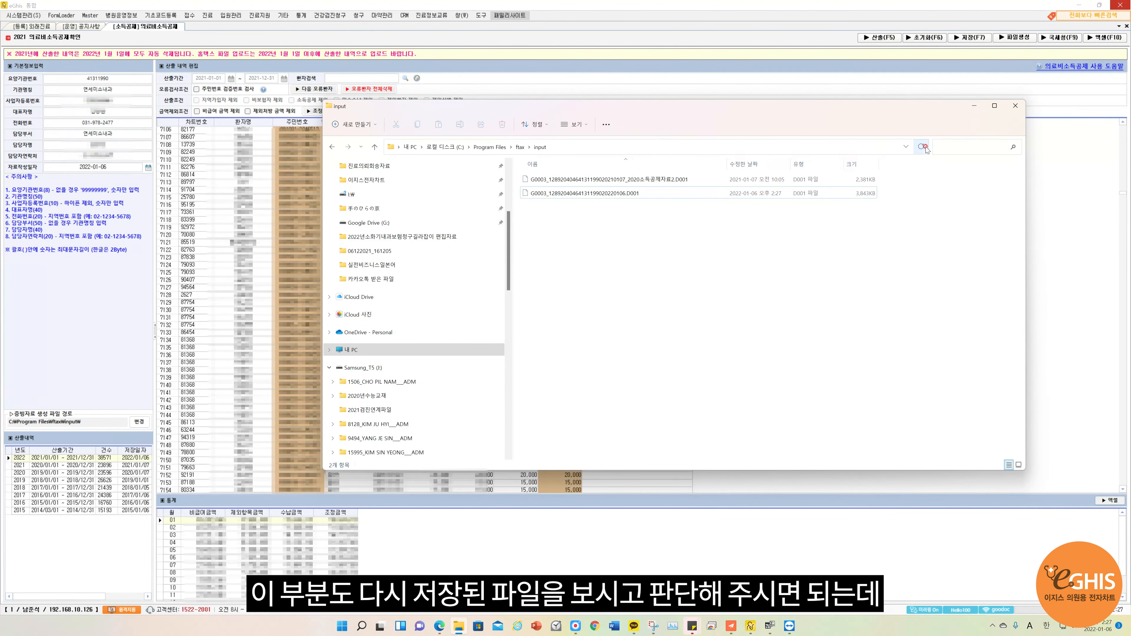
left_click(922, 147)
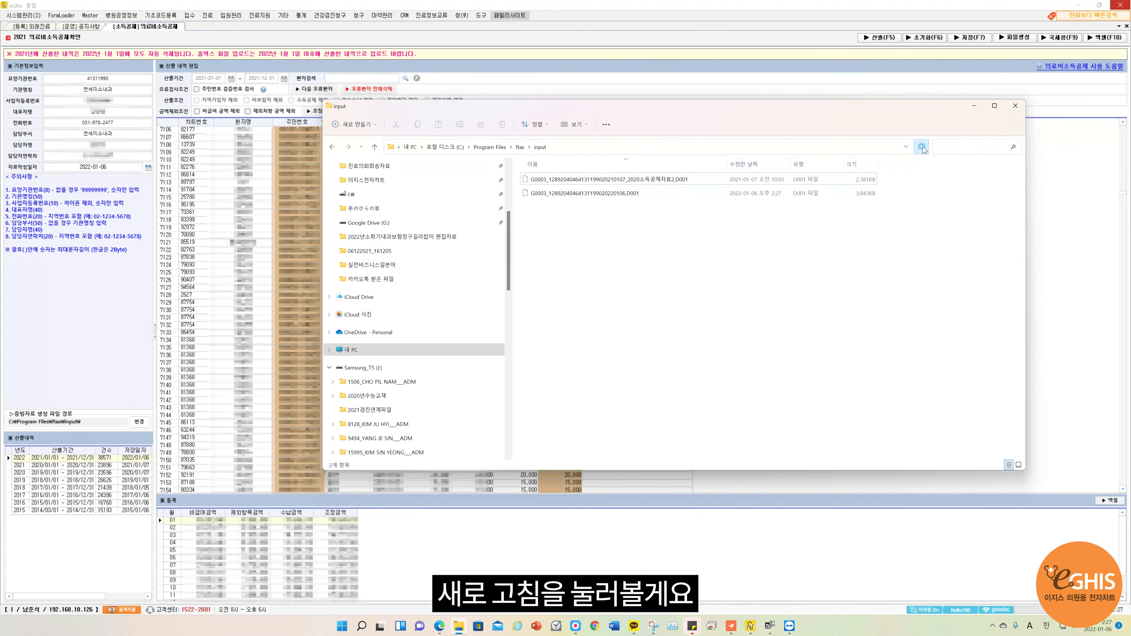
left_click(781, 197)
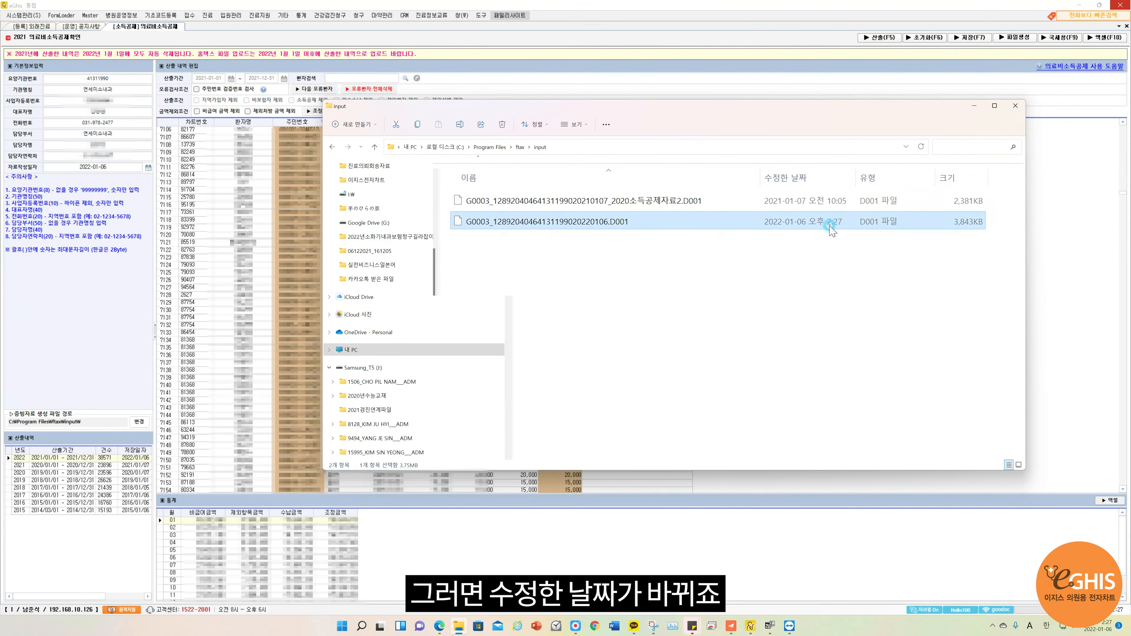
left_click(846, 235)
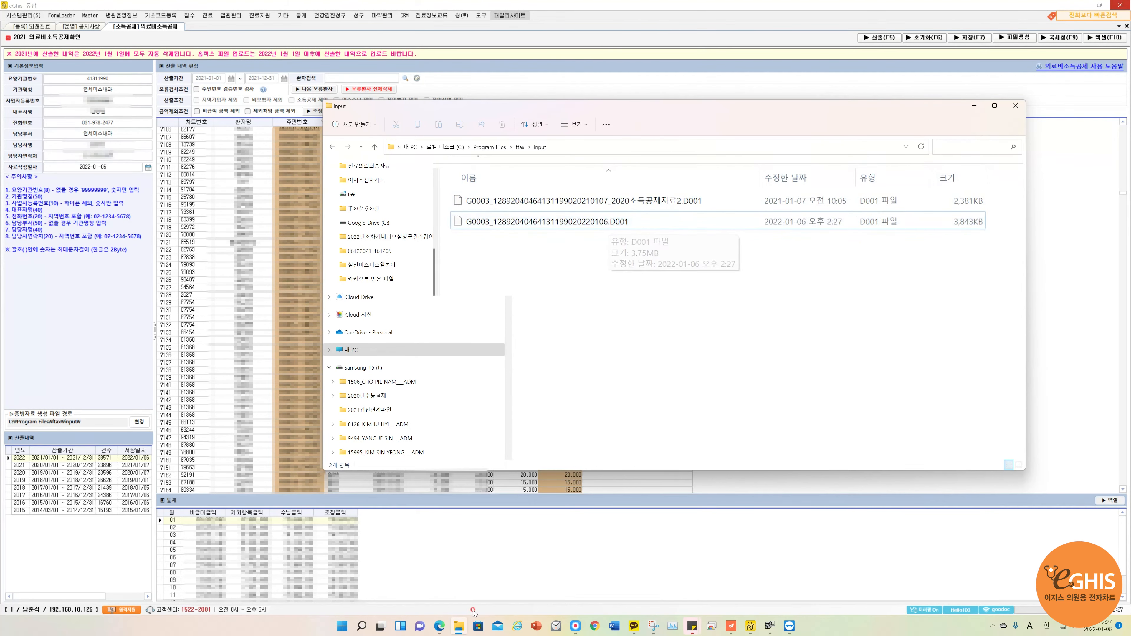
- Switch to Hometax and try to upload the regenerated 20220106.D001 file from the ftax input folder, then close the upload window
mouse_move(440, 629)
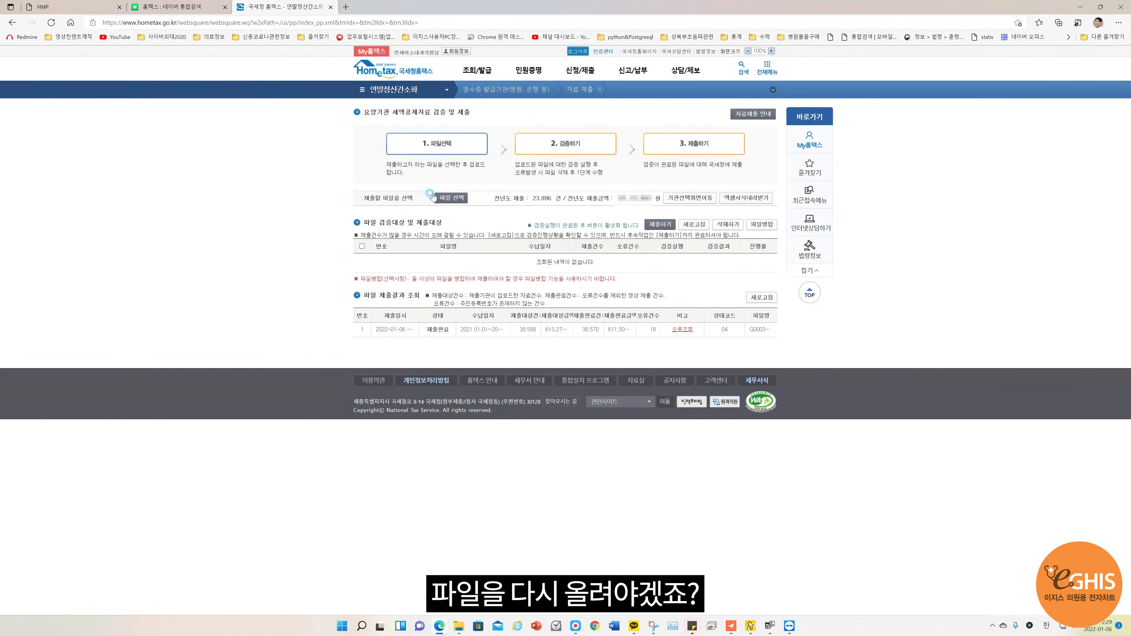
left_click(453, 199)
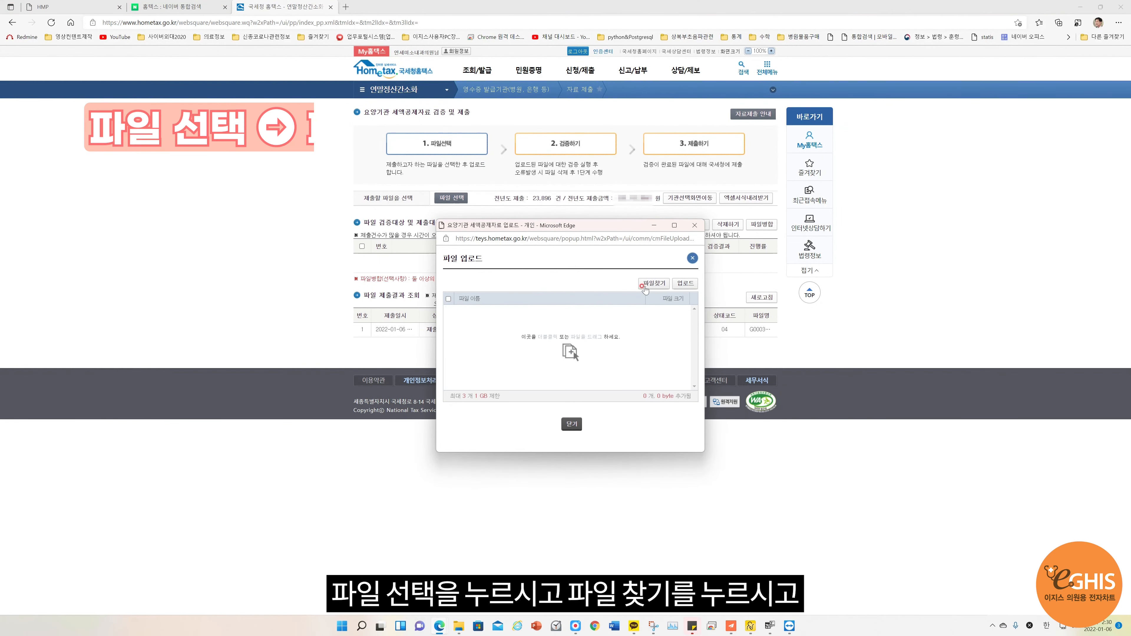
left_click(654, 284)
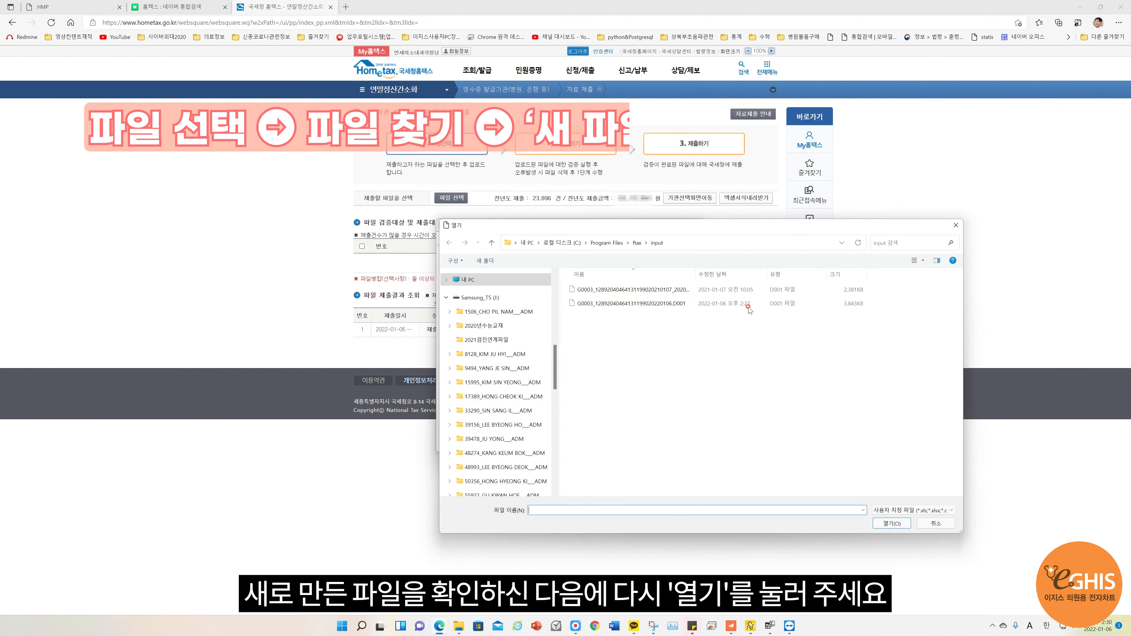
left_click(631, 304)
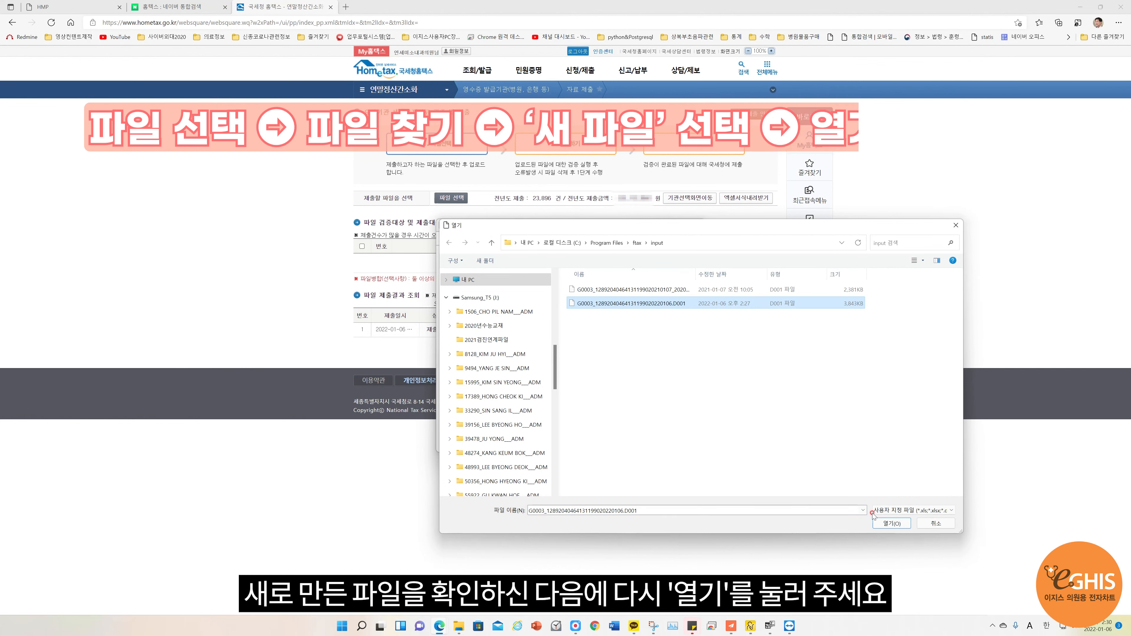
left_click(890, 523)
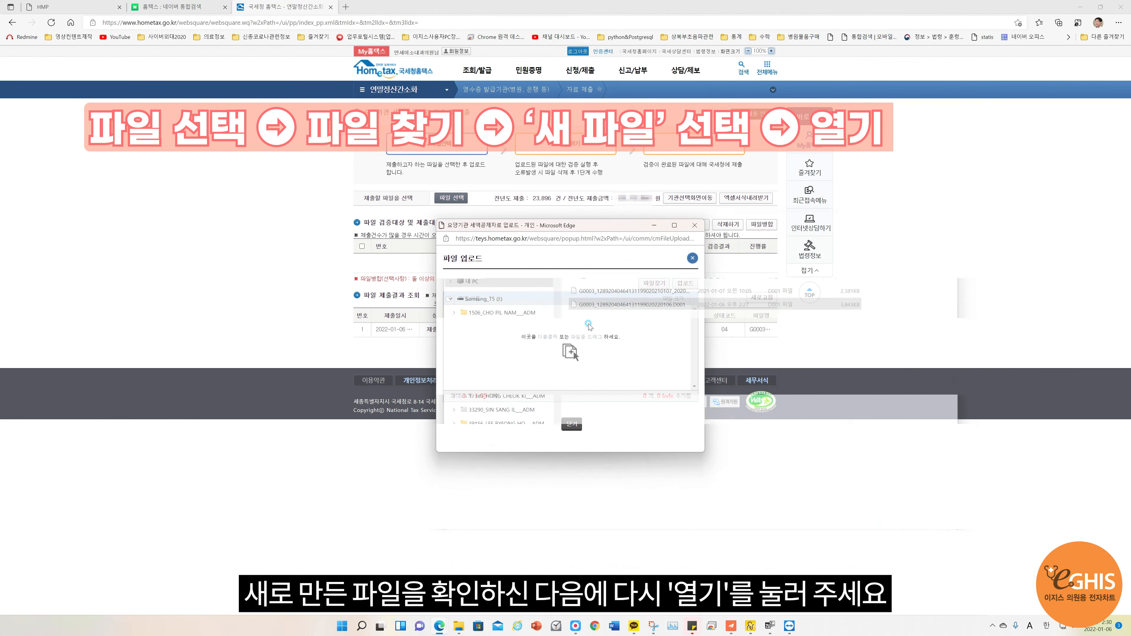
left_click(686, 284)
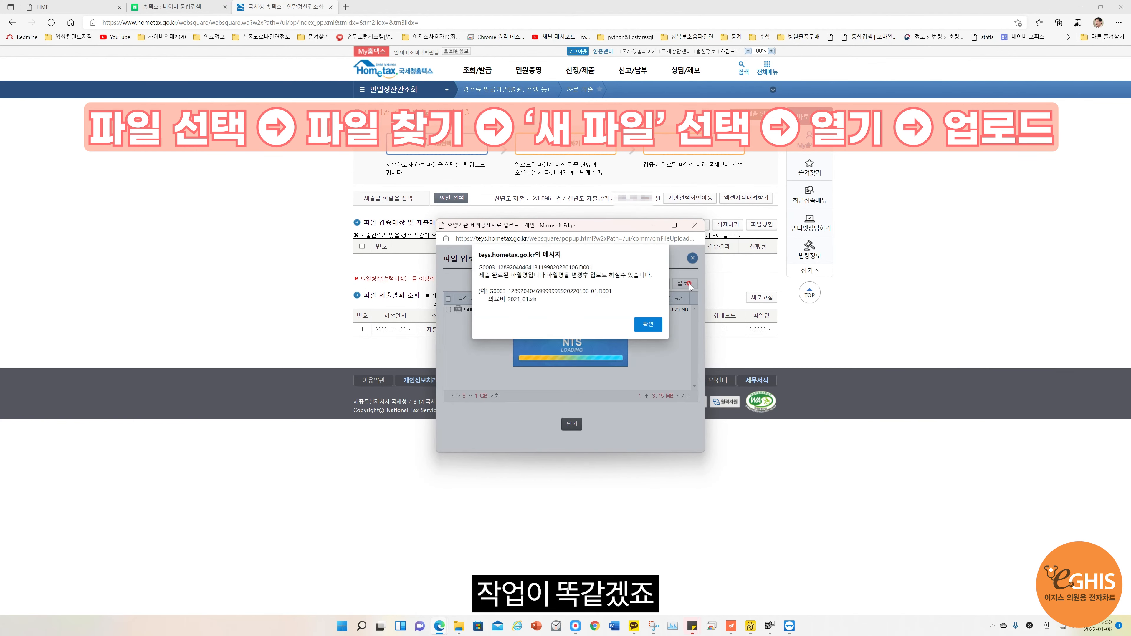
left_click(648, 326)
left_click(448, 309)
left_click(686, 288)
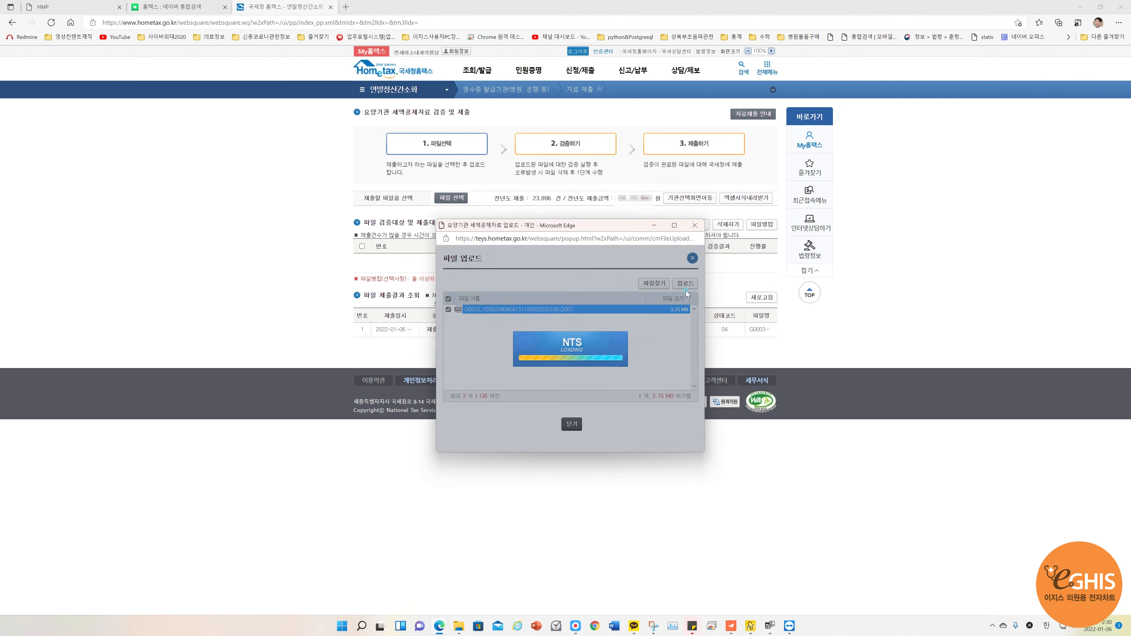
left_click(648, 325)
left_click(571, 423)
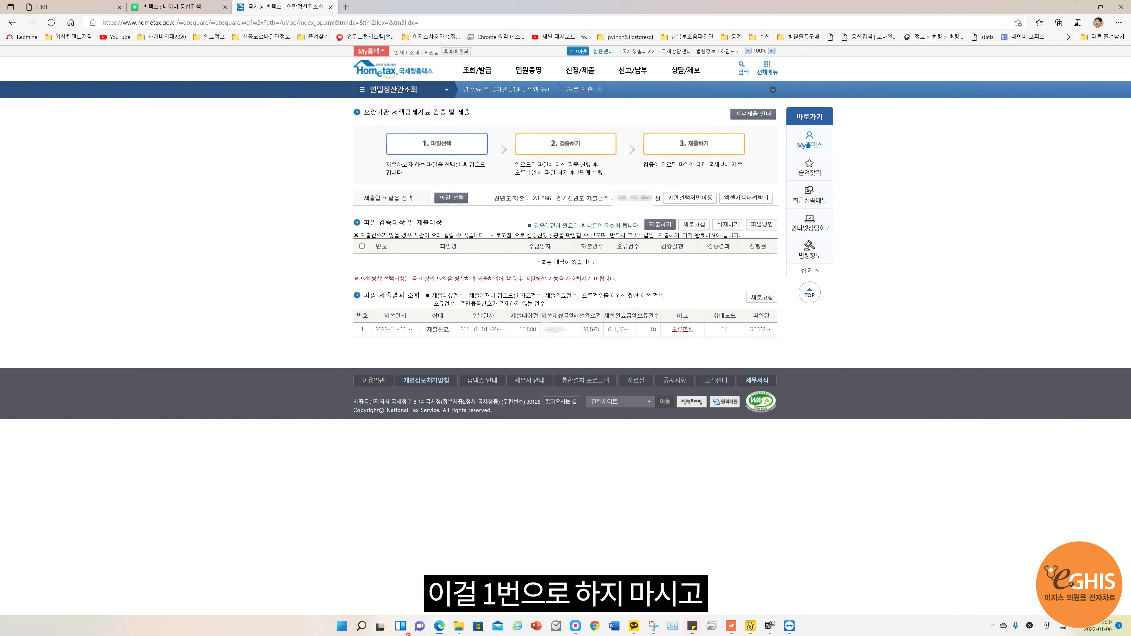
- Upload the D001 file ending in 20210107_2020소득공제자료2 to Hometax and run its verification
left_click(455, 628)
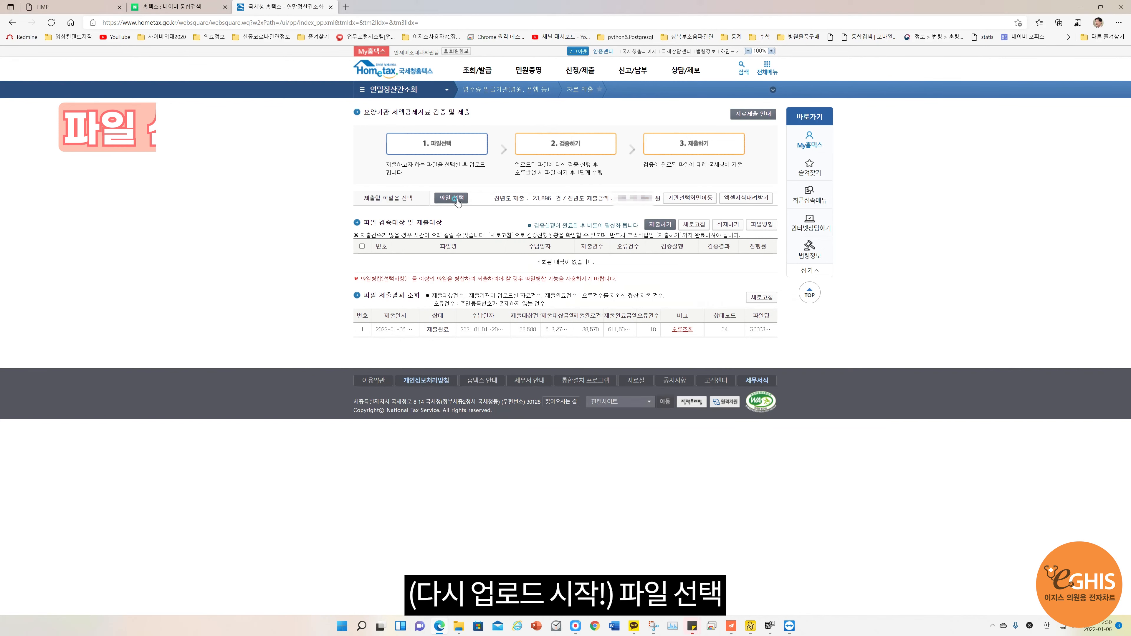
left_click(451, 197)
left_click(651, 284)
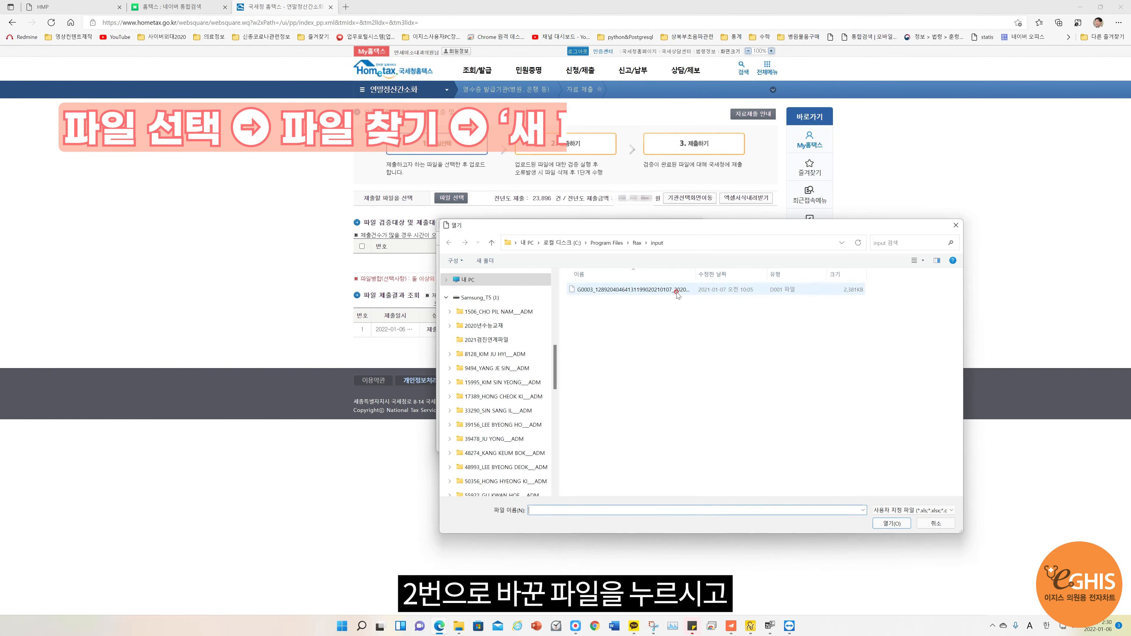
left_click(676, 290)
double_click(677, 290)
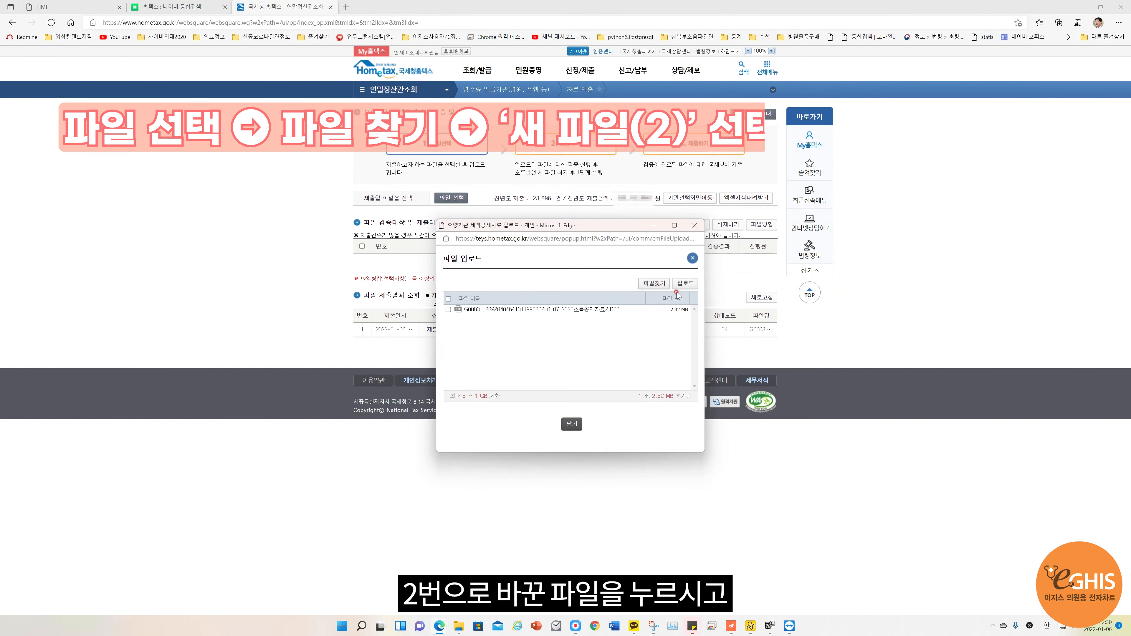
left_click(449, 299)
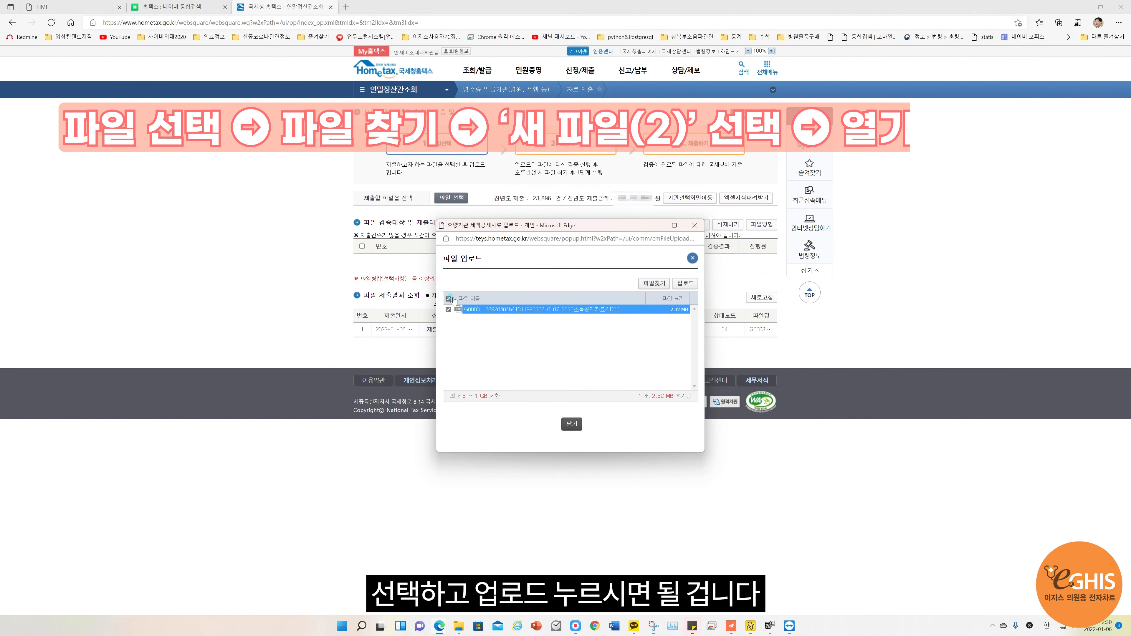
left_click(684, 283)
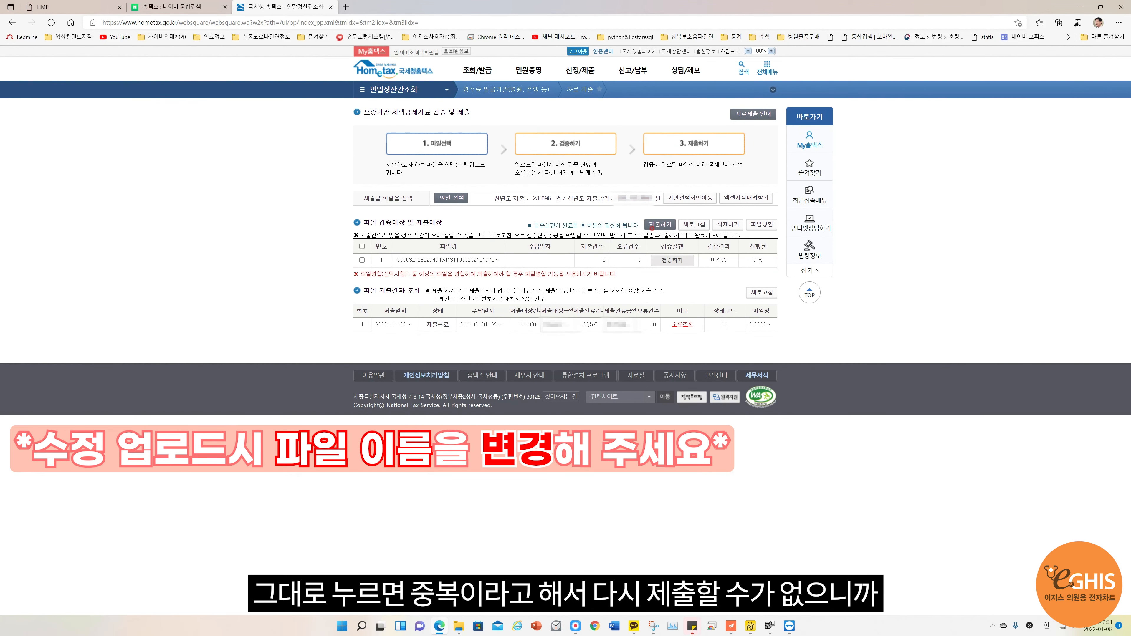
left_click(679, 263)
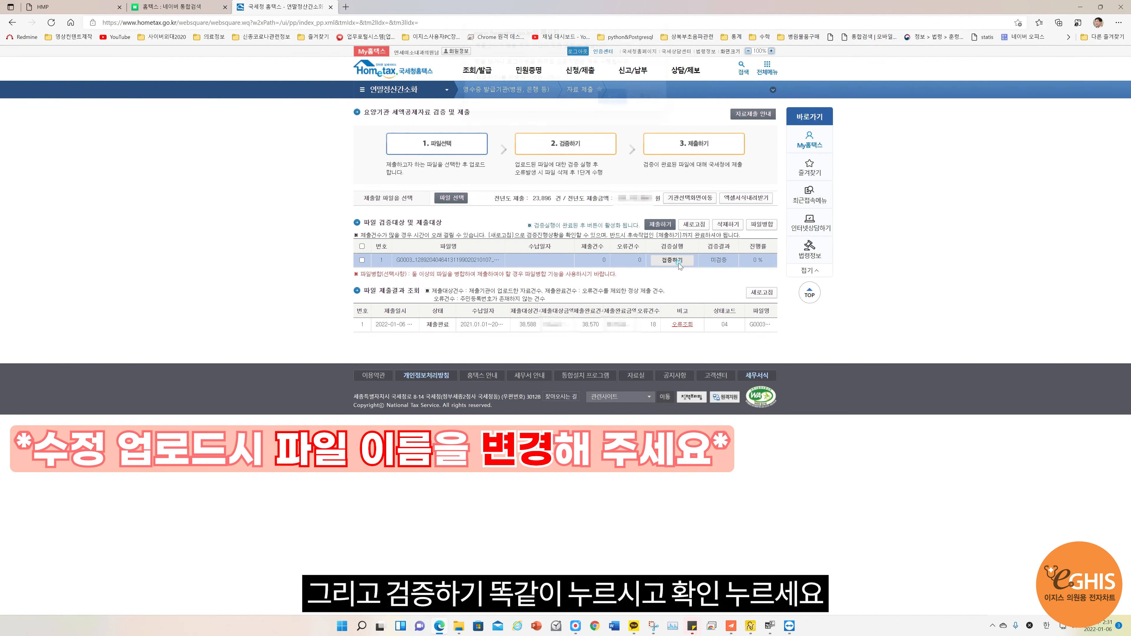
left_click(612, 102)
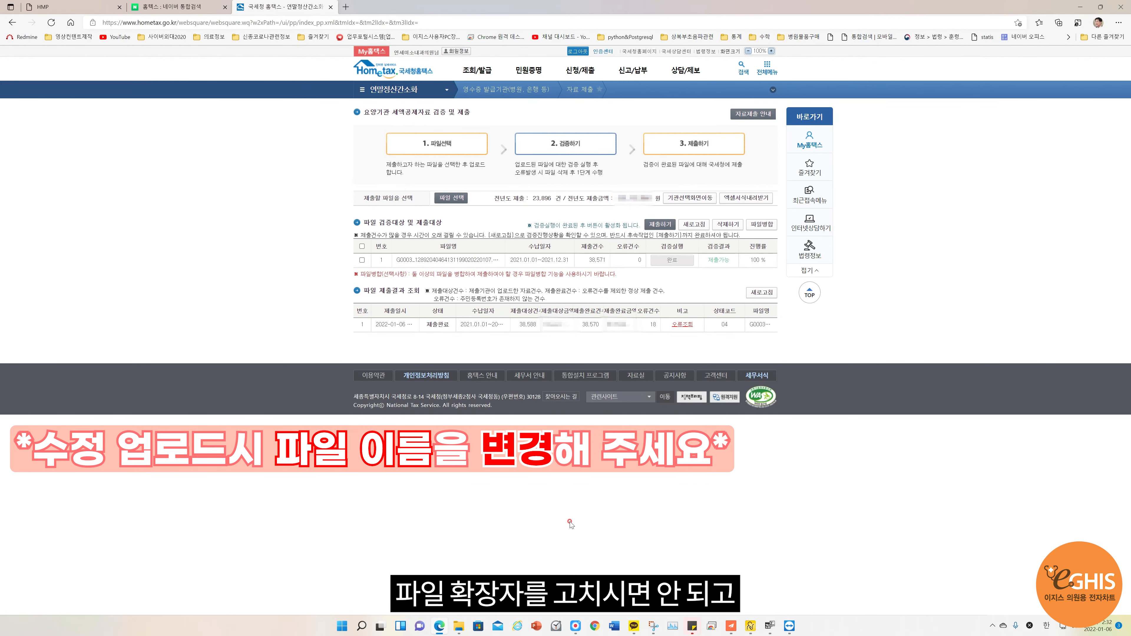
- Switch to File Explorer and select the file ending in 20220107.D001 in the input folder
left_click(459, 627)
left_click(683, 402)
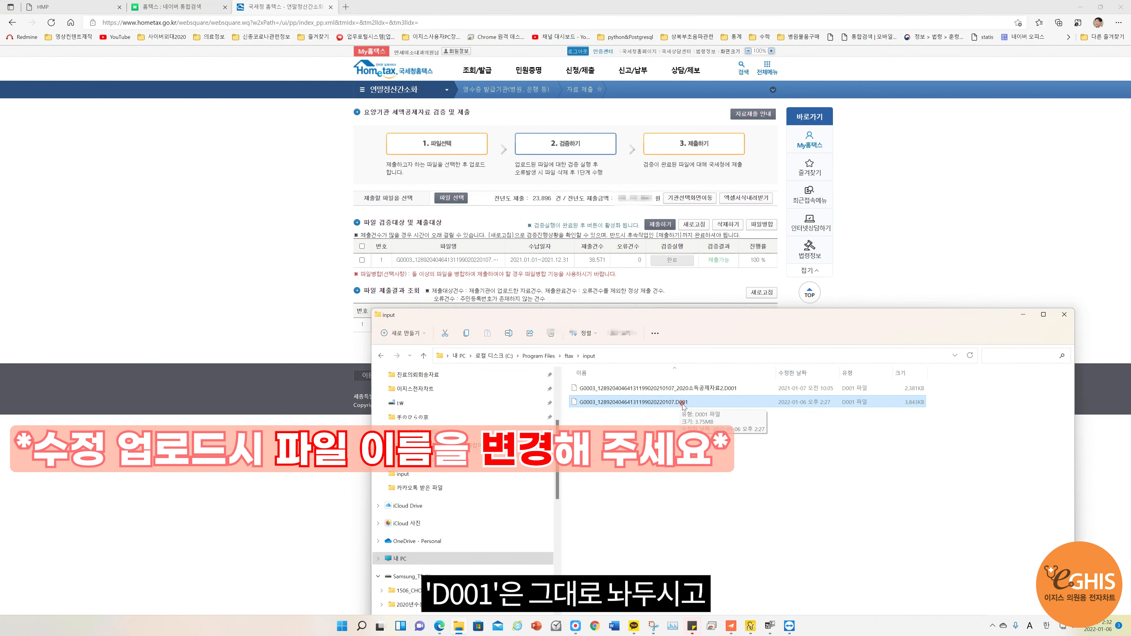